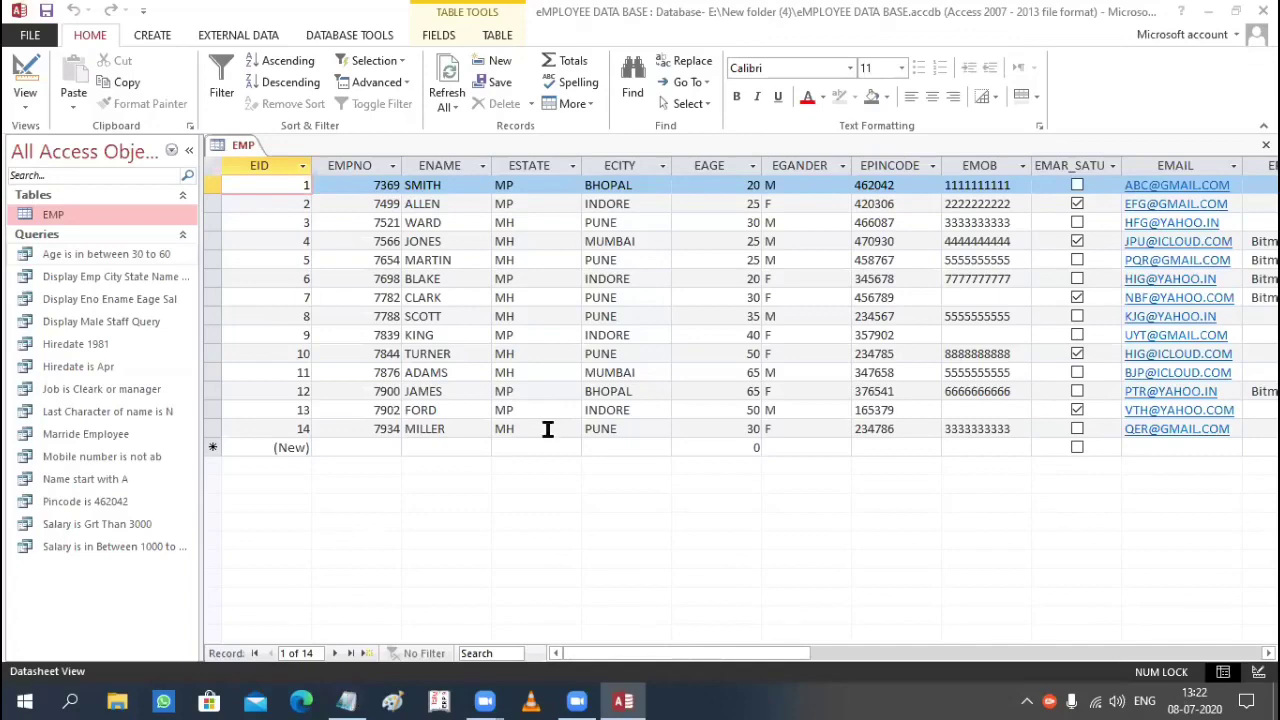
# Step: Switch to the Notepad file of query notes and review the listed criteria, from the salary conditions to the hire date range
pyautogui.hotkey('alt', 'Tab')
pyautogui.scroll(3, 626, 357)
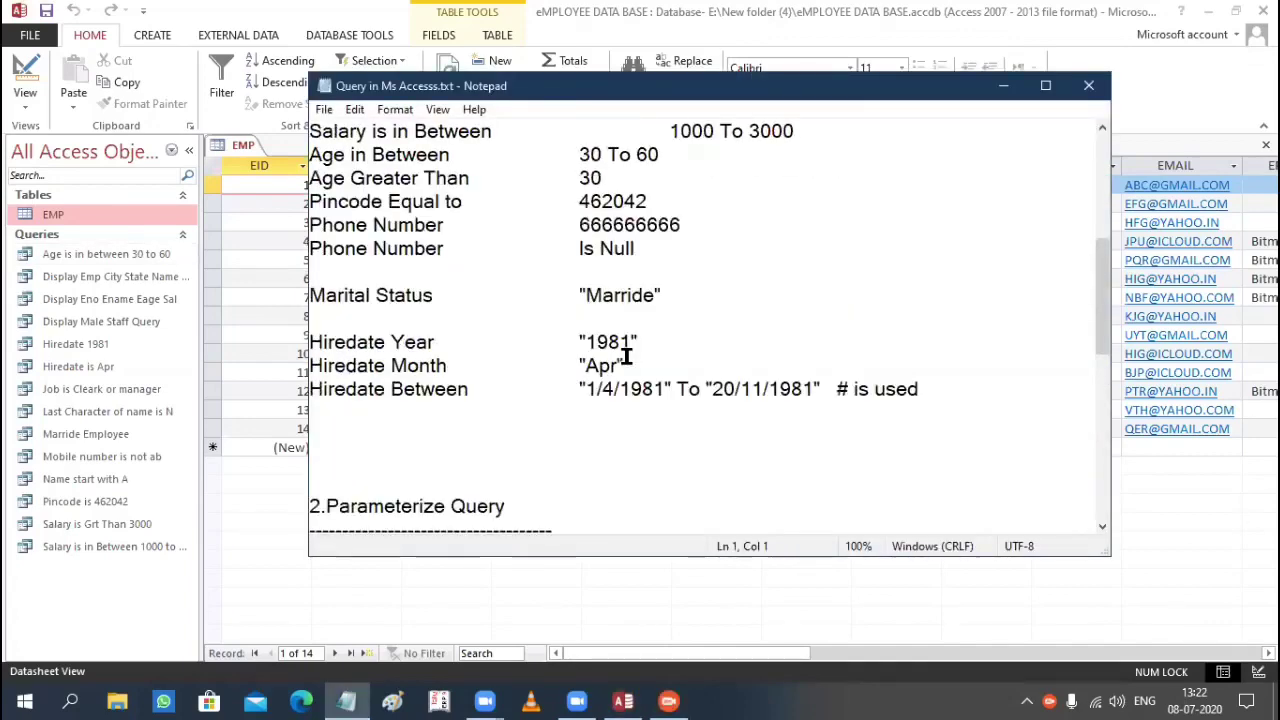
pyautogui.scroll(2, 624, 357)
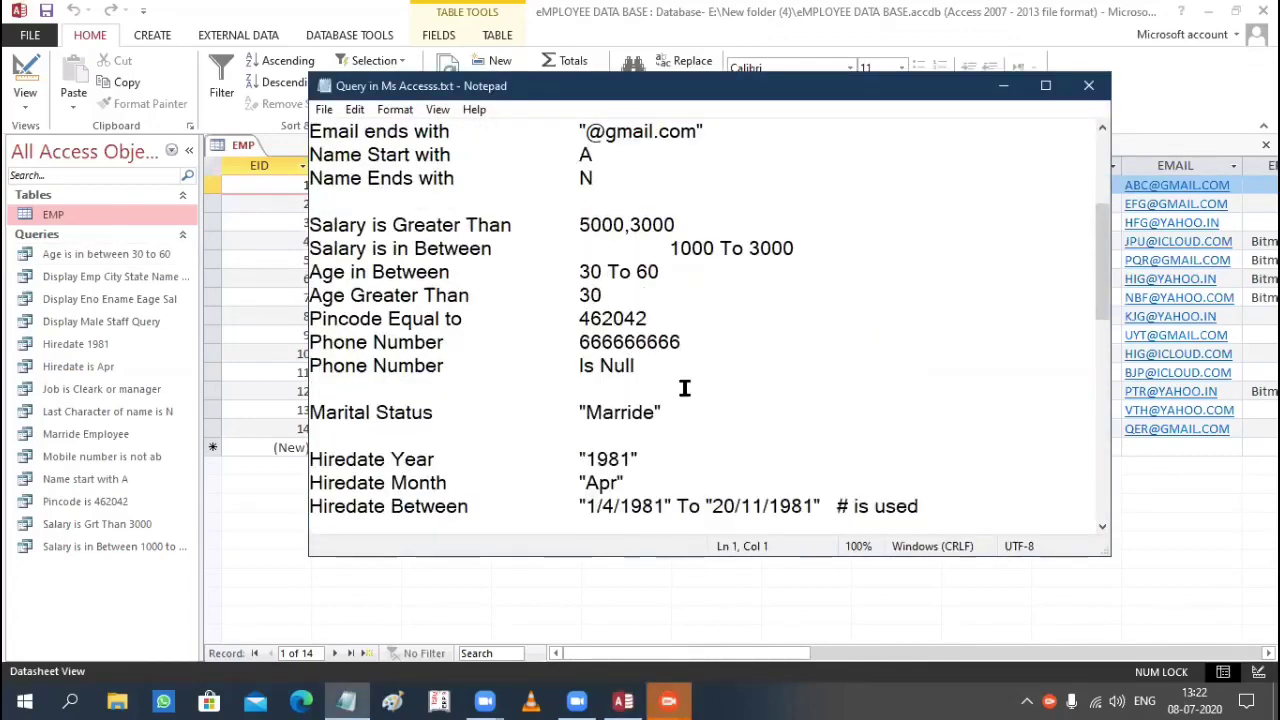
pyautogui.click(636, 366)
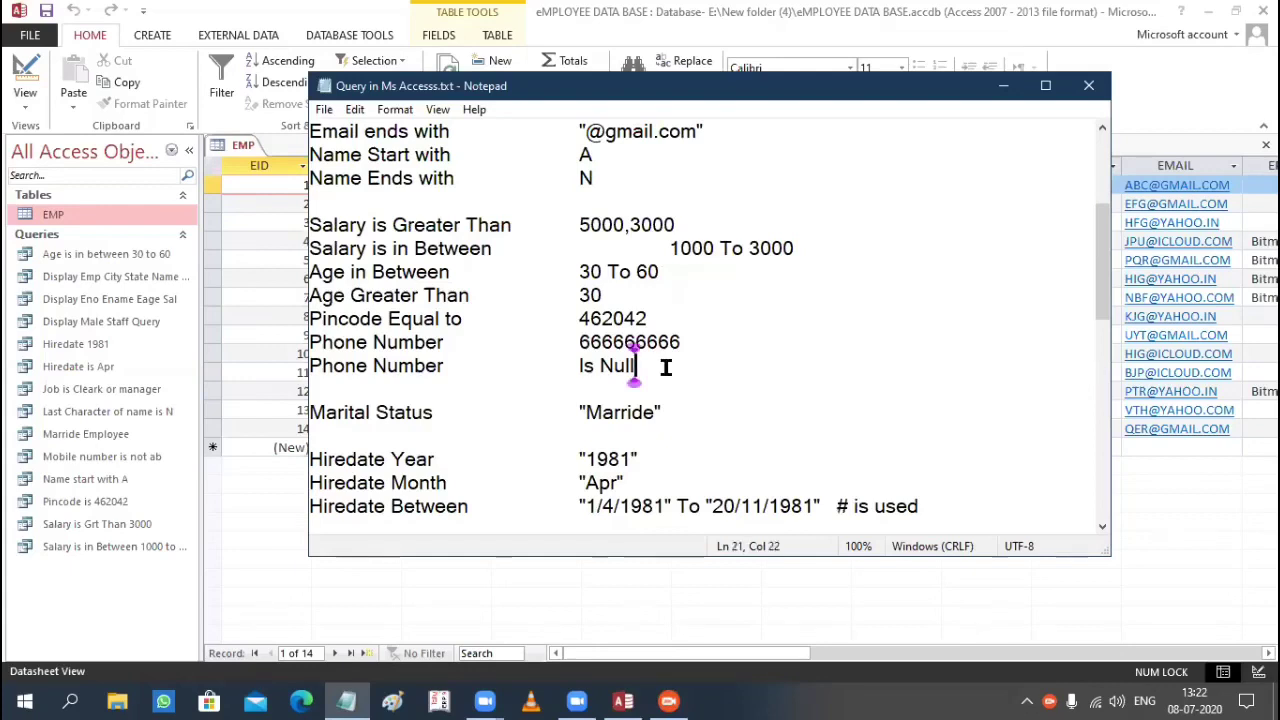
pyautogui.click(157, 457)
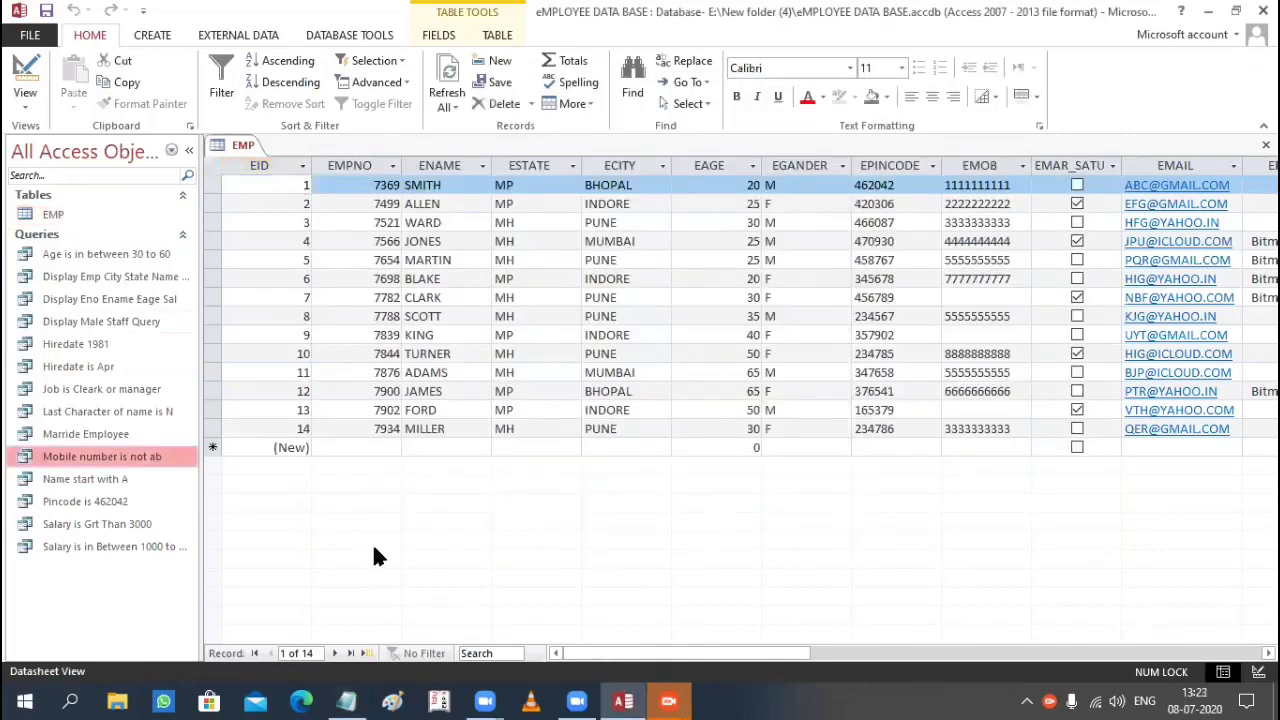
pyautogui.click(346, 701)
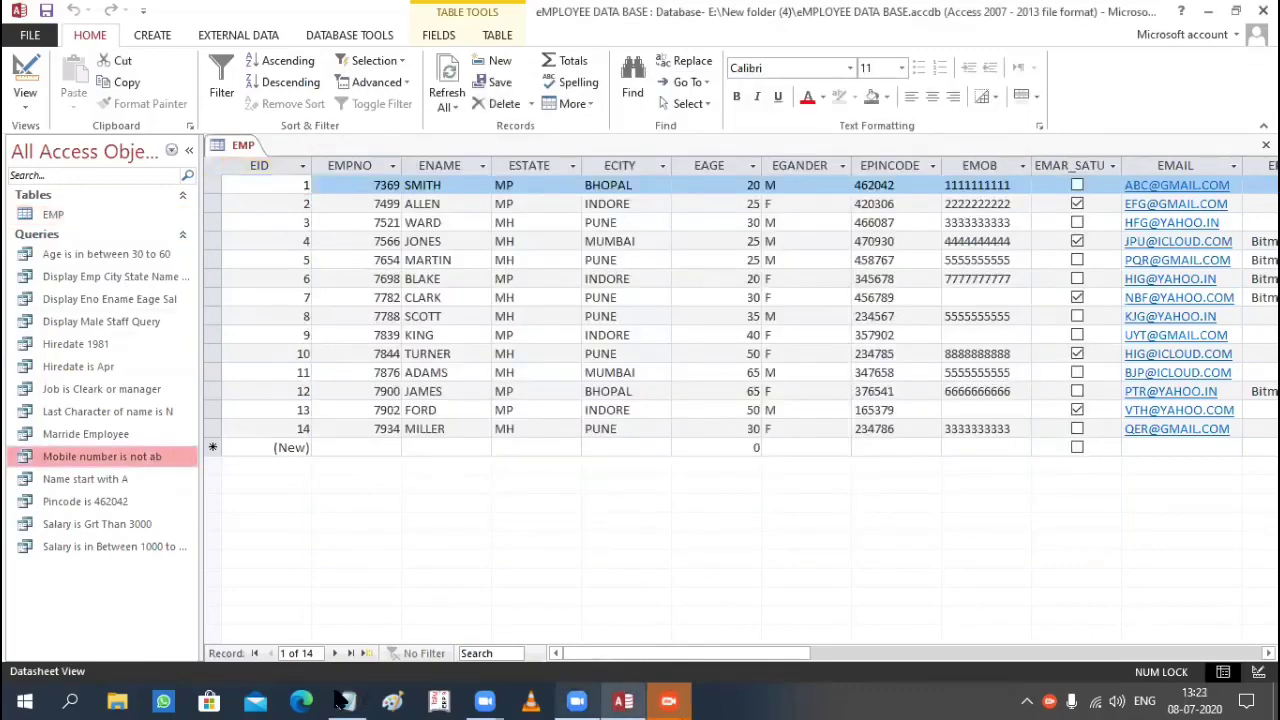
pyautogui.moveTo(377, 385); pyautogui.dragTo(400, 545)
pyautogui.scroll(-2, 400, 500)
pyautogui.press('Up')
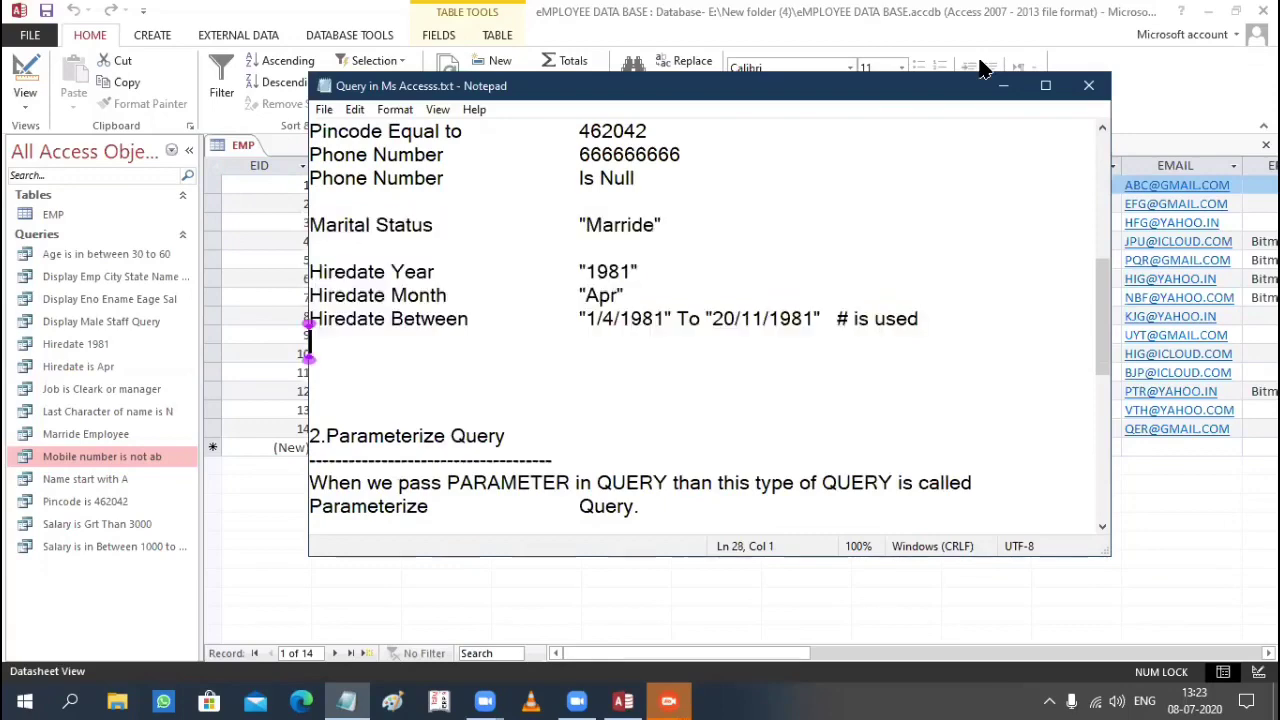
# Step: Return to Access, open the "Age is in between 30 to 60" query in Design View and inspect its fields and EAGE criterion
pyautogui.hotkey('alt', 'Tab')
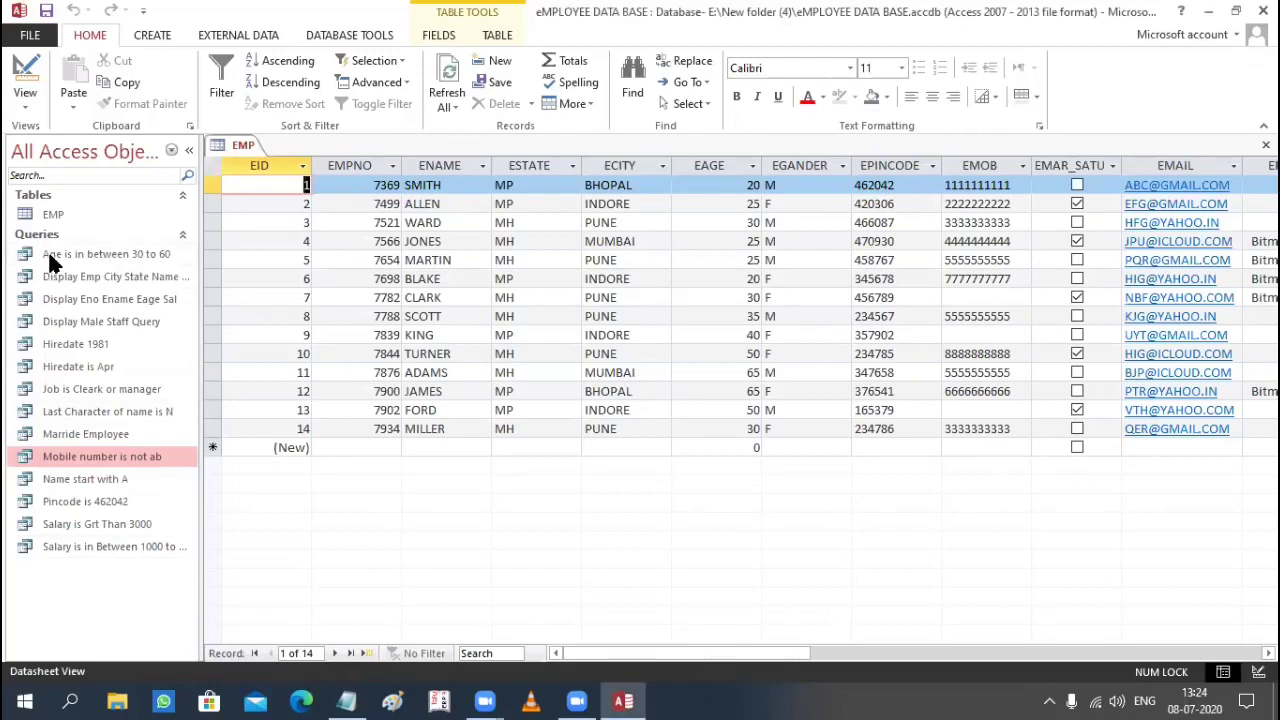
pyautogui.click(165, 262)
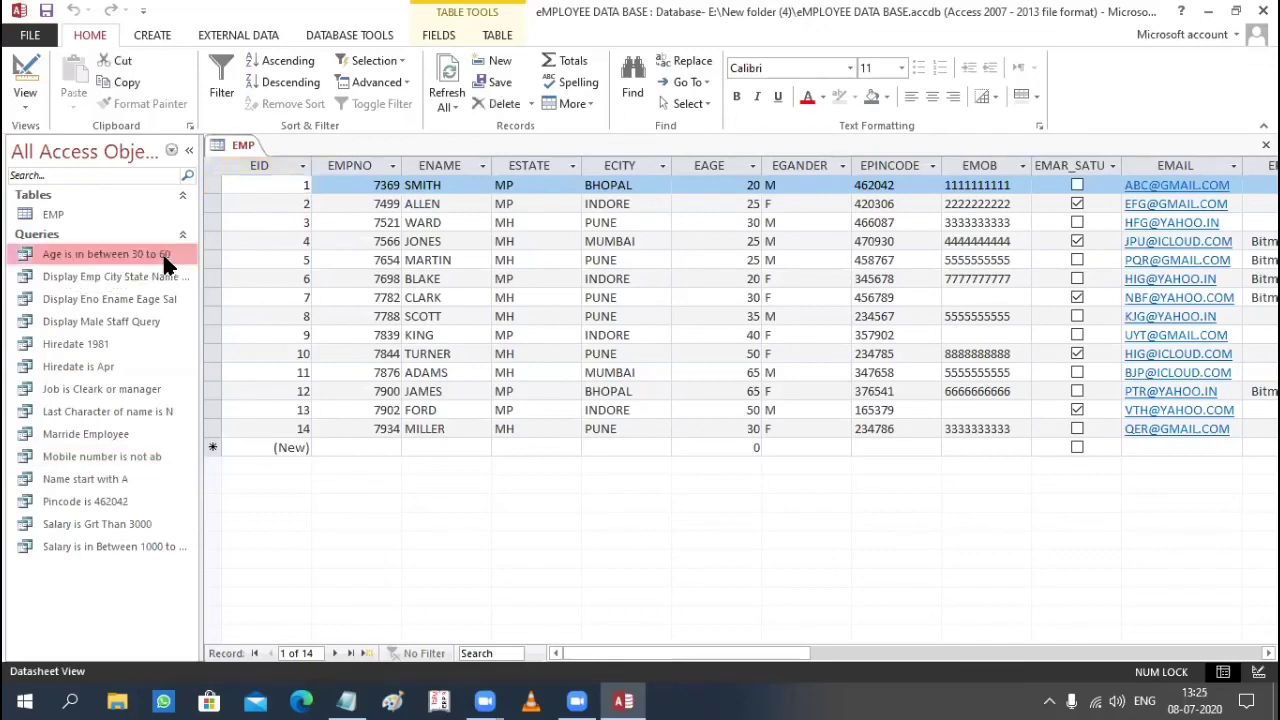
pyautogui.press('Menu')
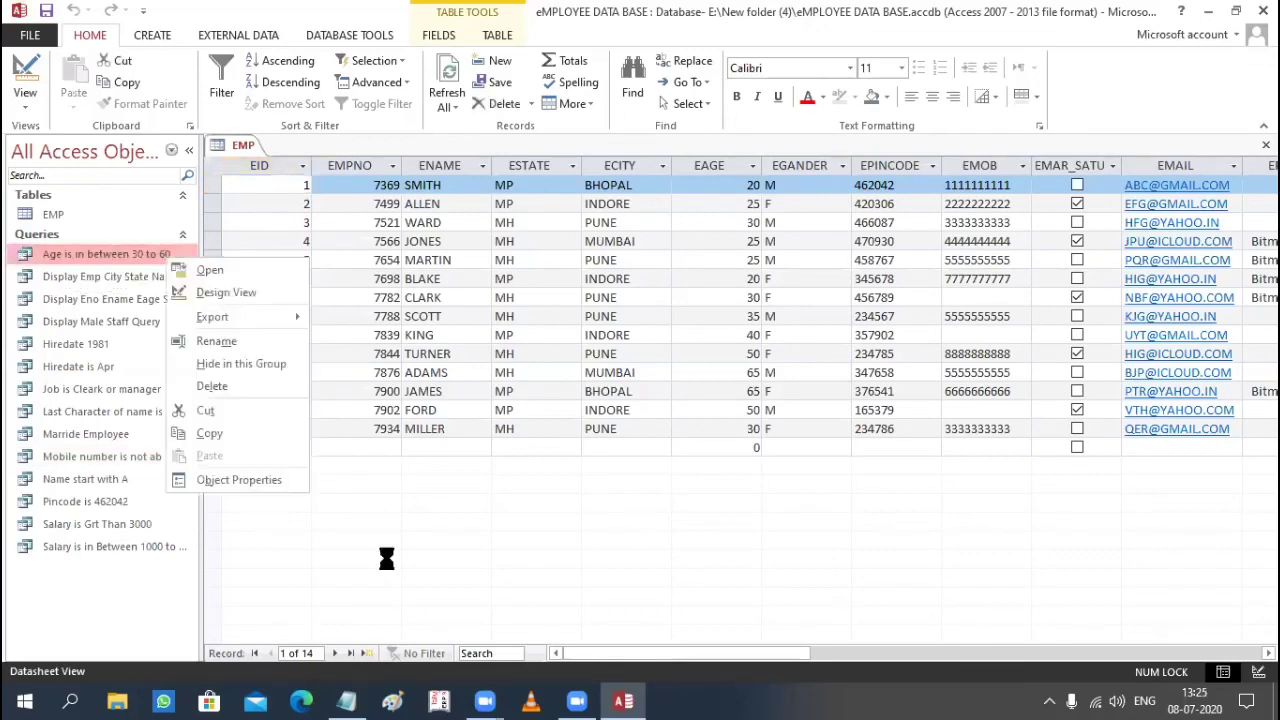
pyautogui.press('Return')
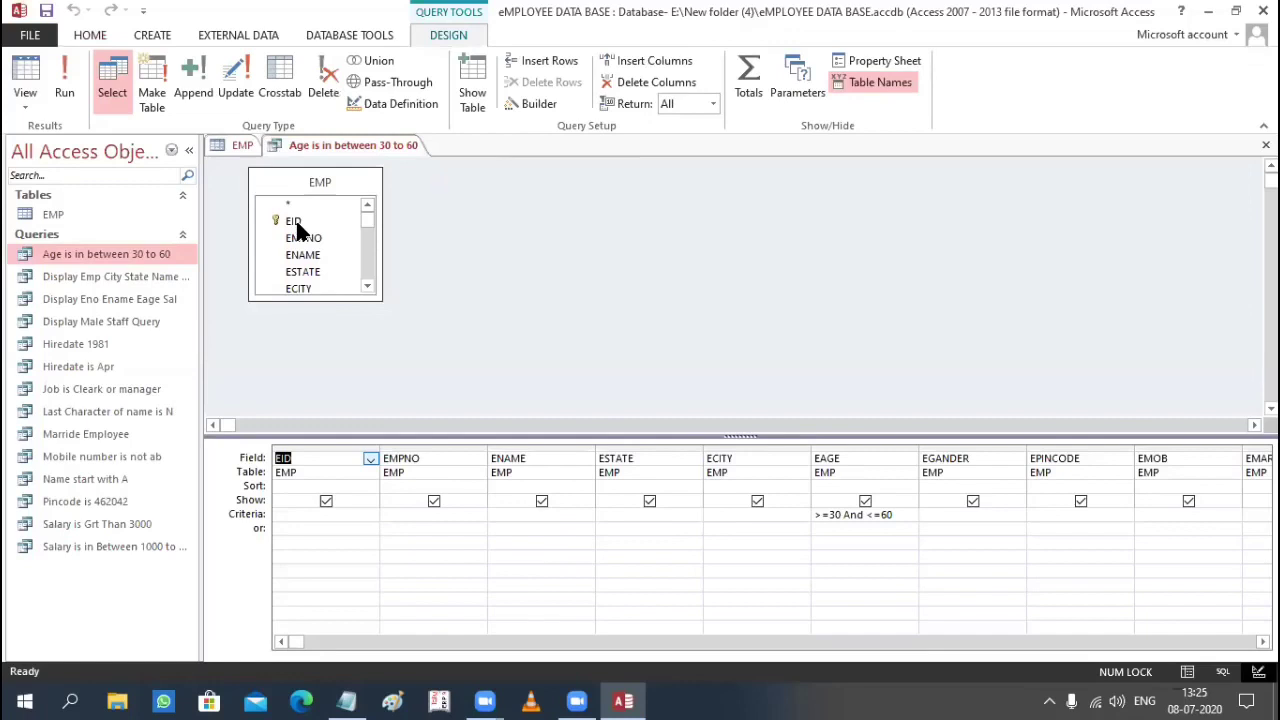
pyautogui.click(297, 222)
pyautogui.hotkey('shift', 'End')
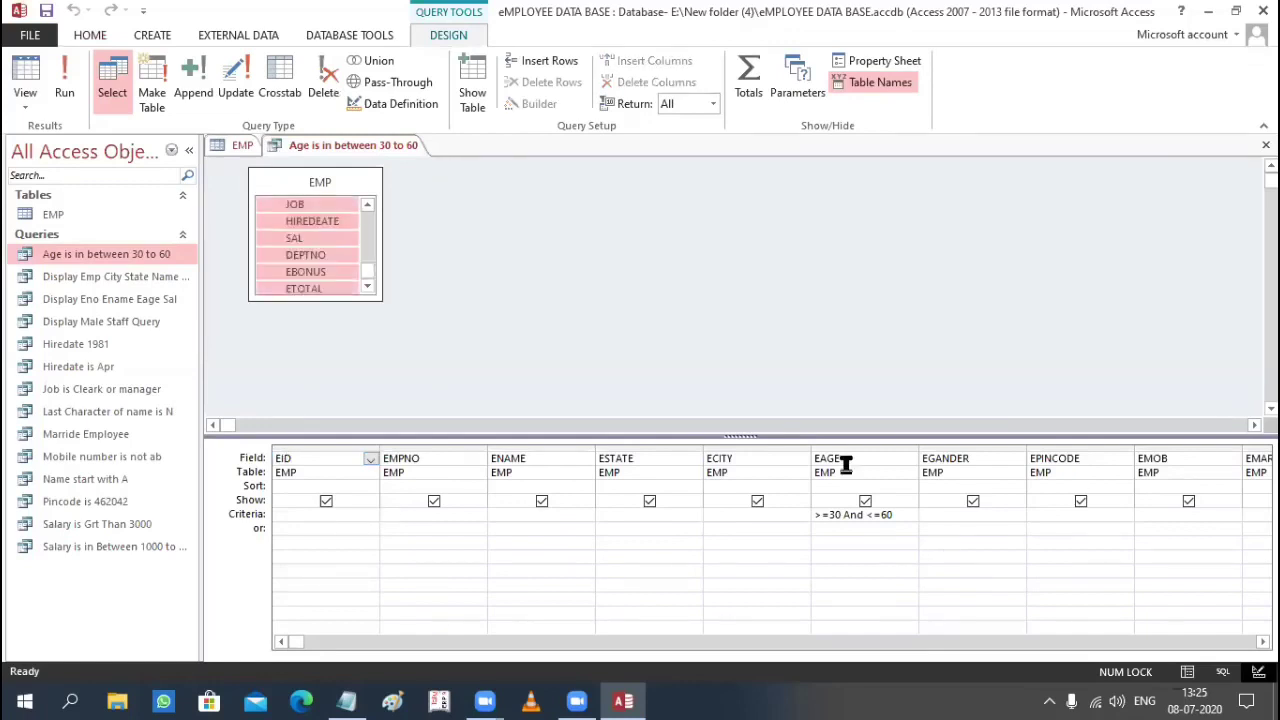
pyautogui.click(827, 520)
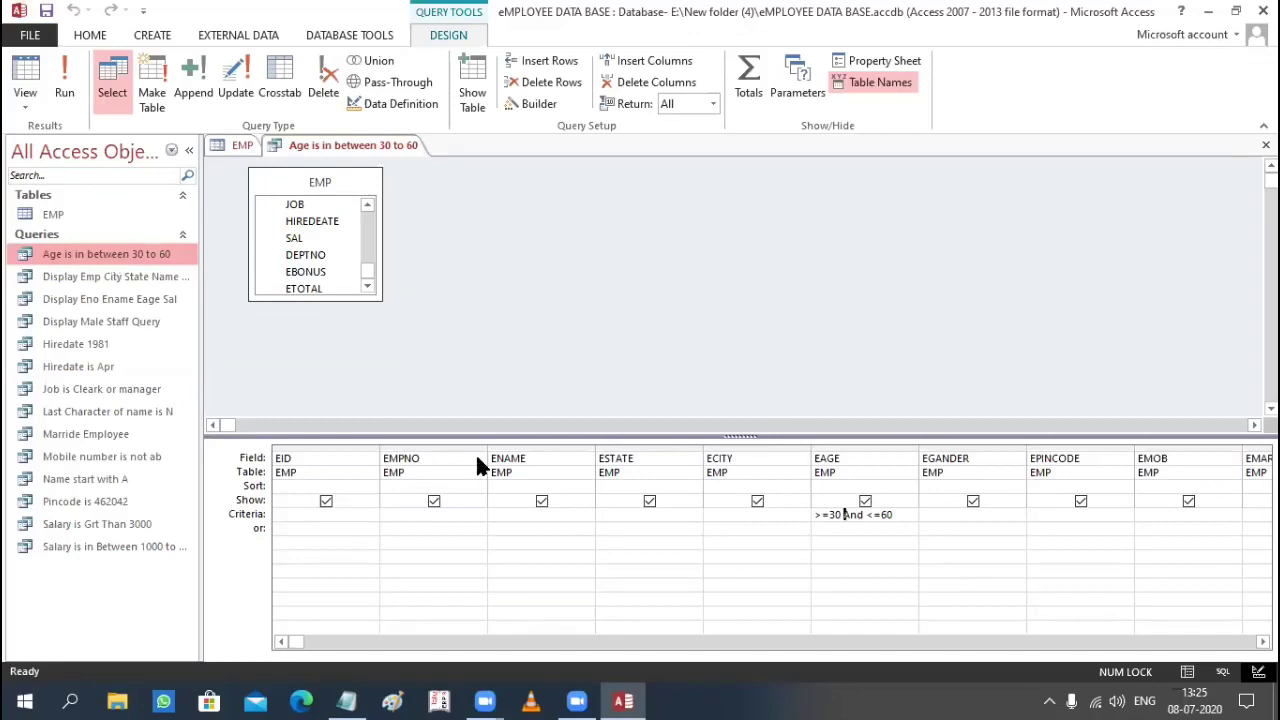
# Step: View the age query's records in Datasheet View and close all open objects
pyautogui.hotkey('ctrl', '.')
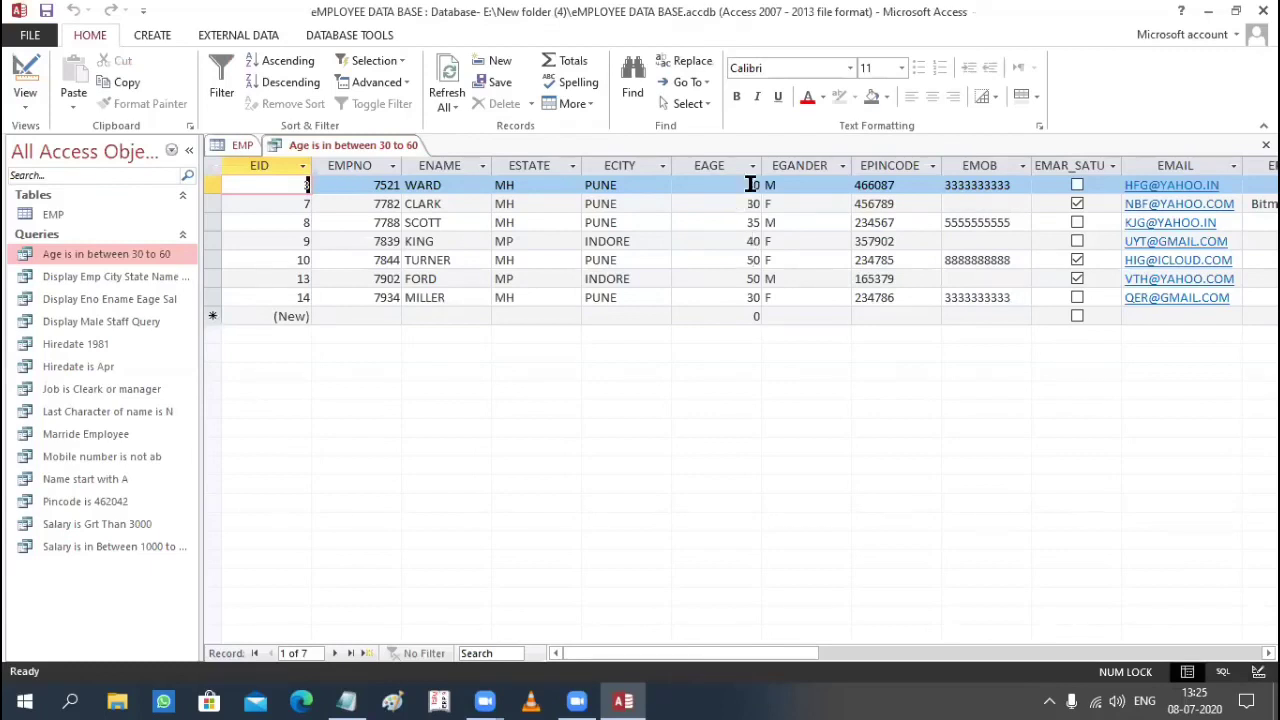
pyautogui.rightClick(398, 150)
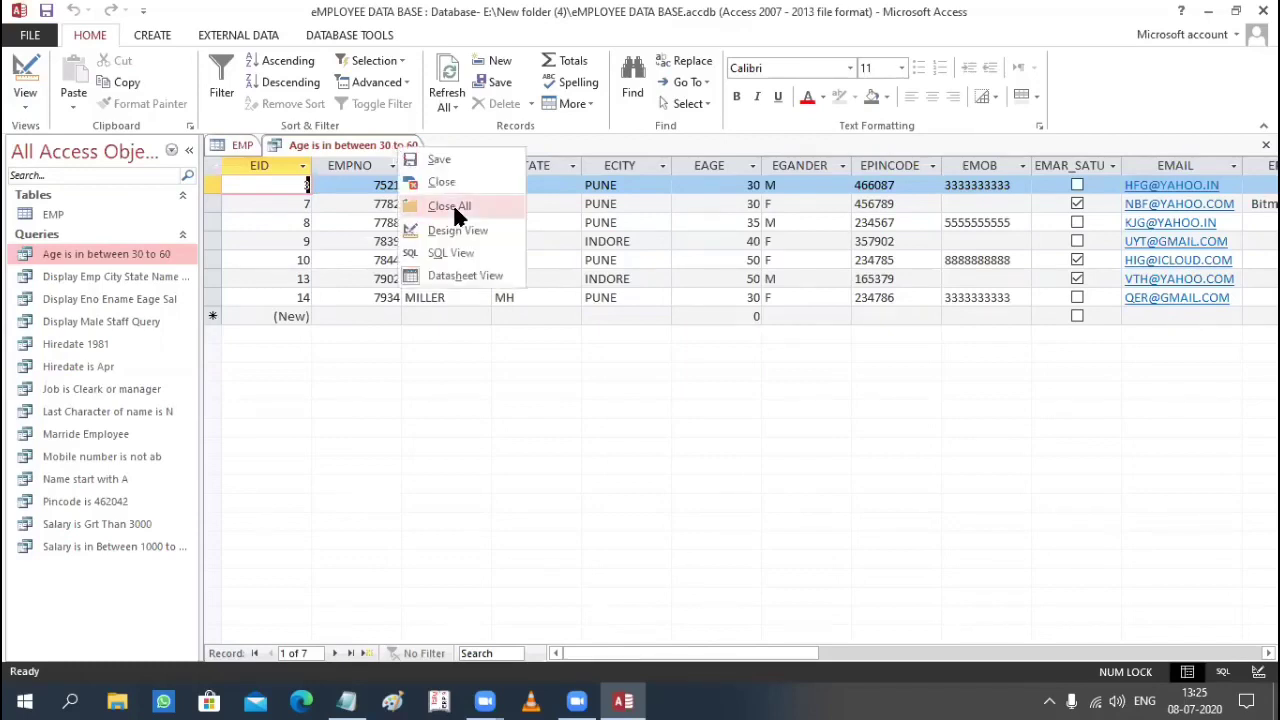
pyautogui.click(452, 207)
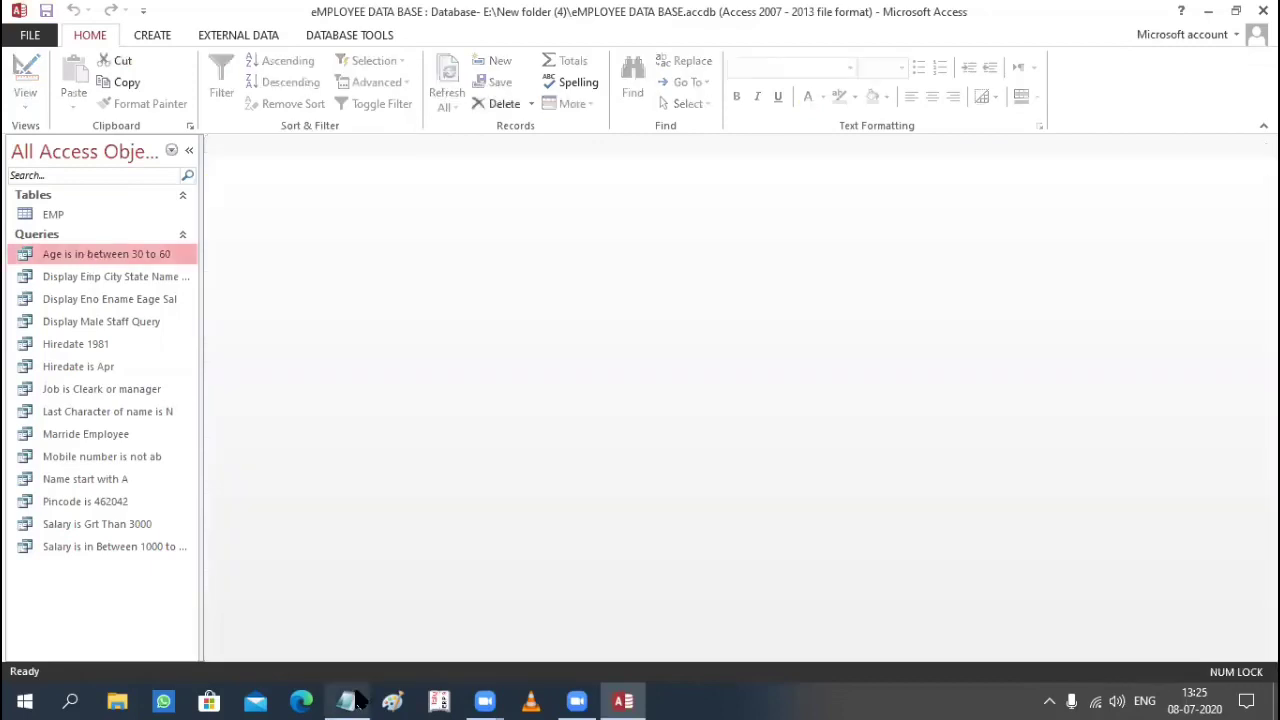
# Step: Switch to the Notepad query notes and highlight the Marital Status criterion "Marride"
pyautogui.click(355, 700)
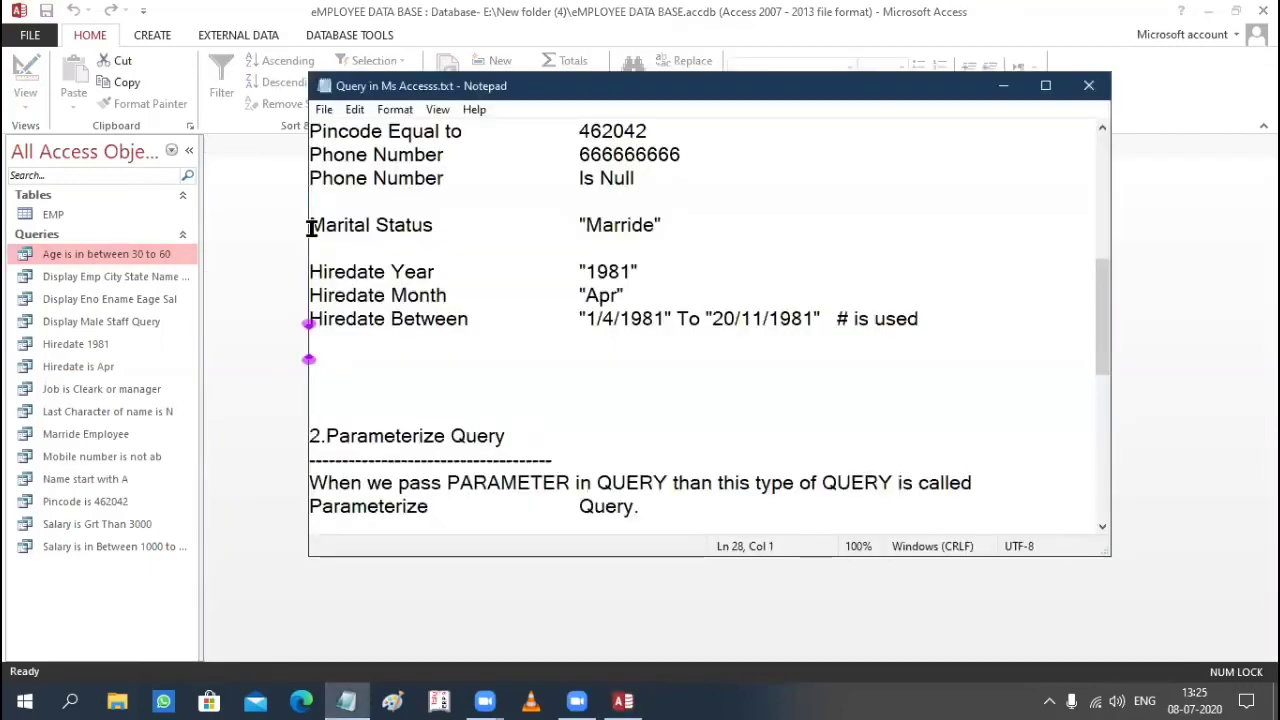
pyautogui.moveTo(310, 226); pyautogui.dragTo(703, 220)
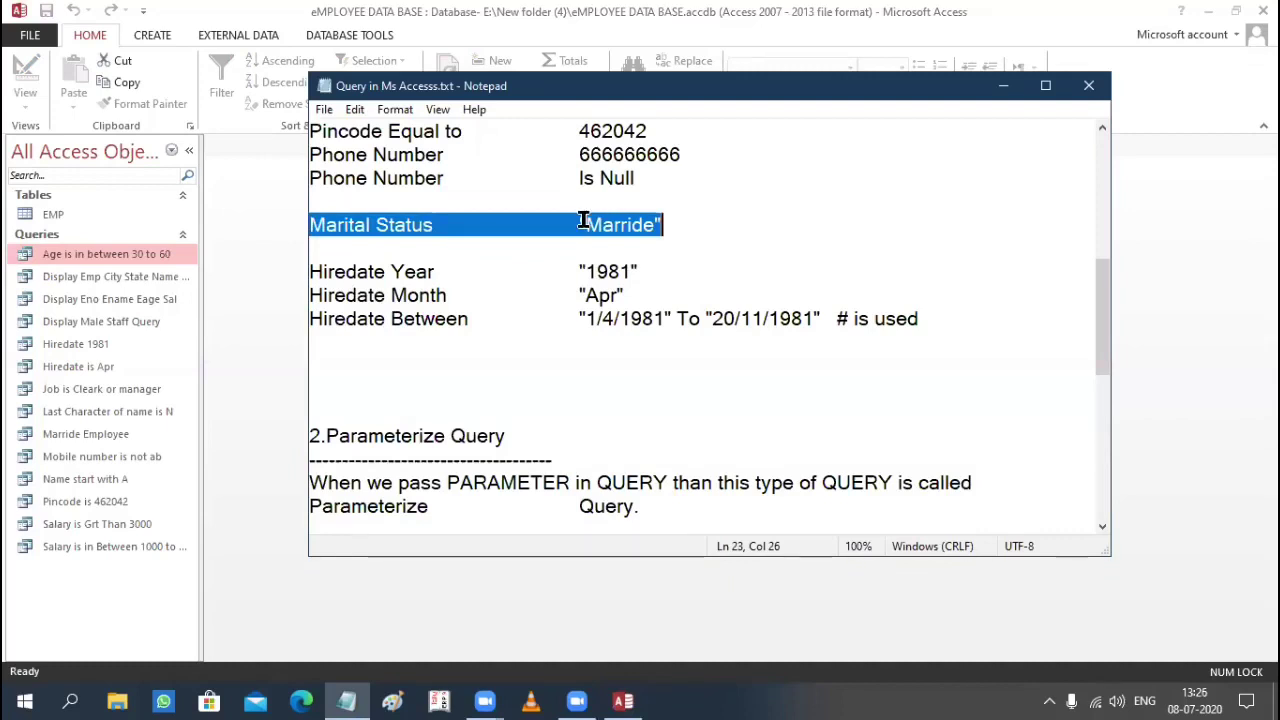
pyautogui.moveTo(581, 220); pyautogui.dragTo(677, 214)
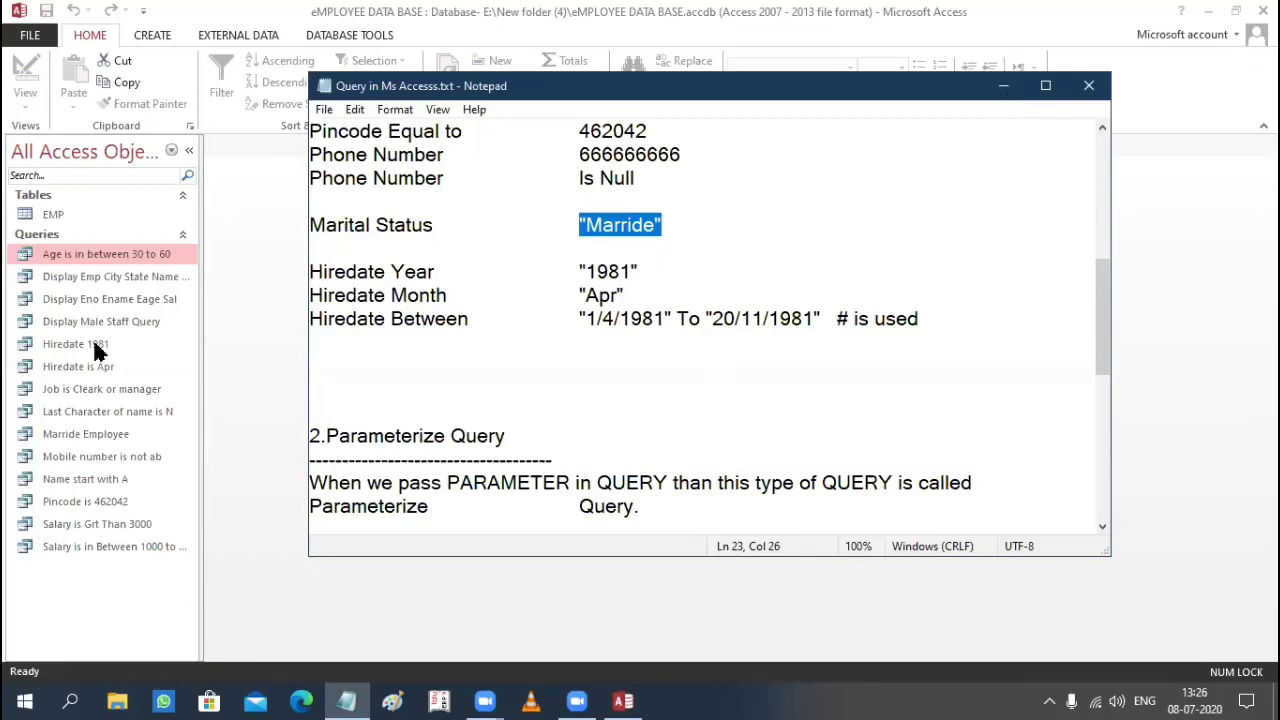
# Step: Open the EMP table in Access and widen the EMAR_SATUS column to show its full heading
pyautogui.click(47, 211)
pyautogui.click(47, 211)
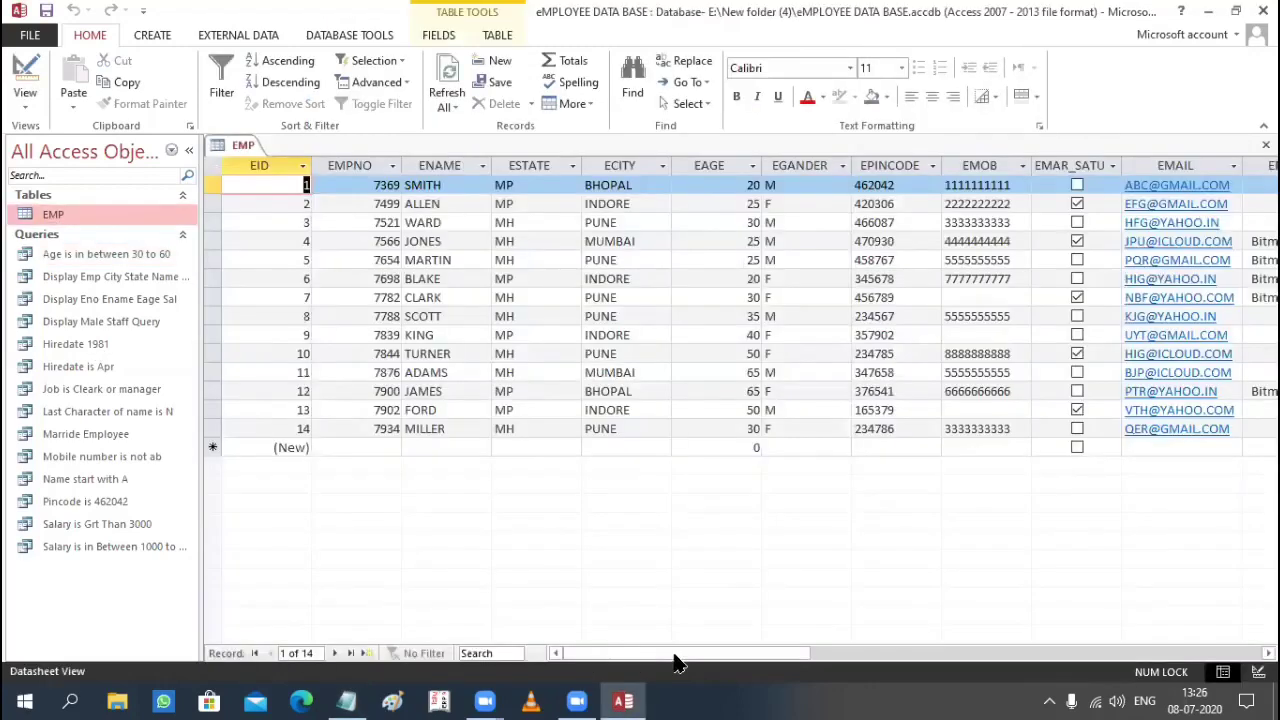
pyautogui.hscroll(3, 675, 662)
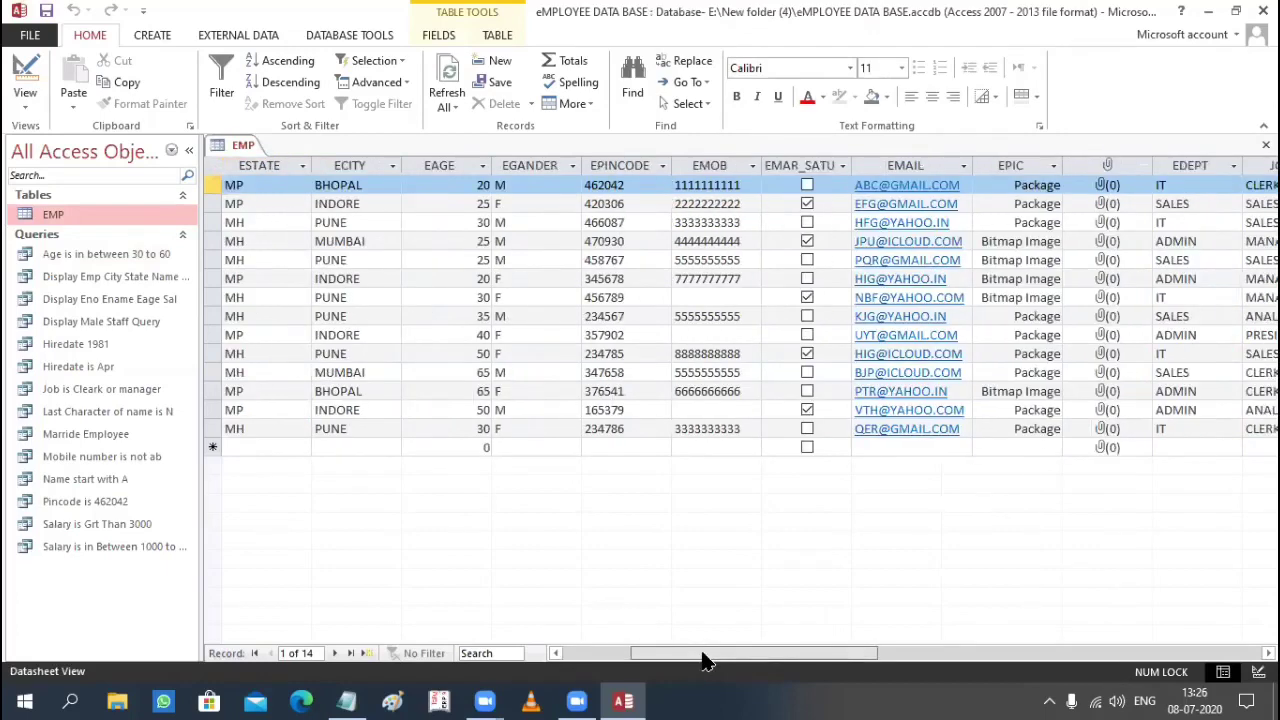
pyautogui.moveTo(765, 655); pyautogui.dragTo(693, 654)
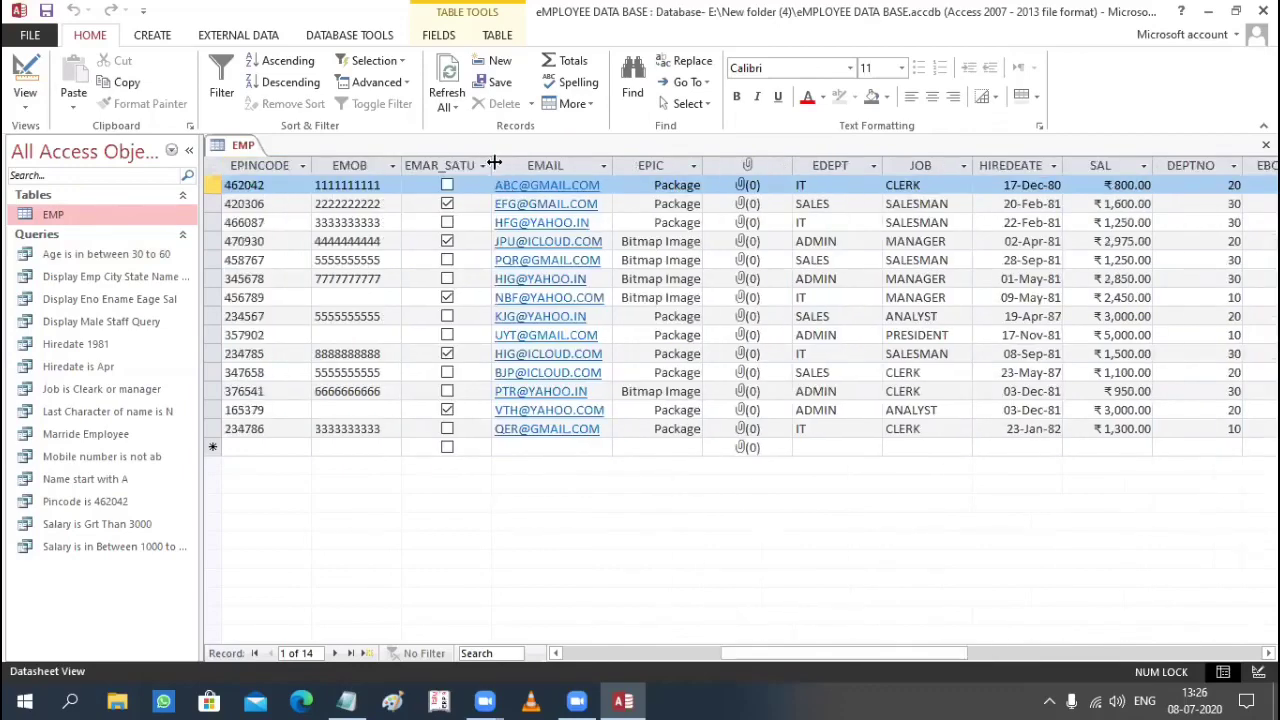
pyautogui.doubleClick(494, 165)
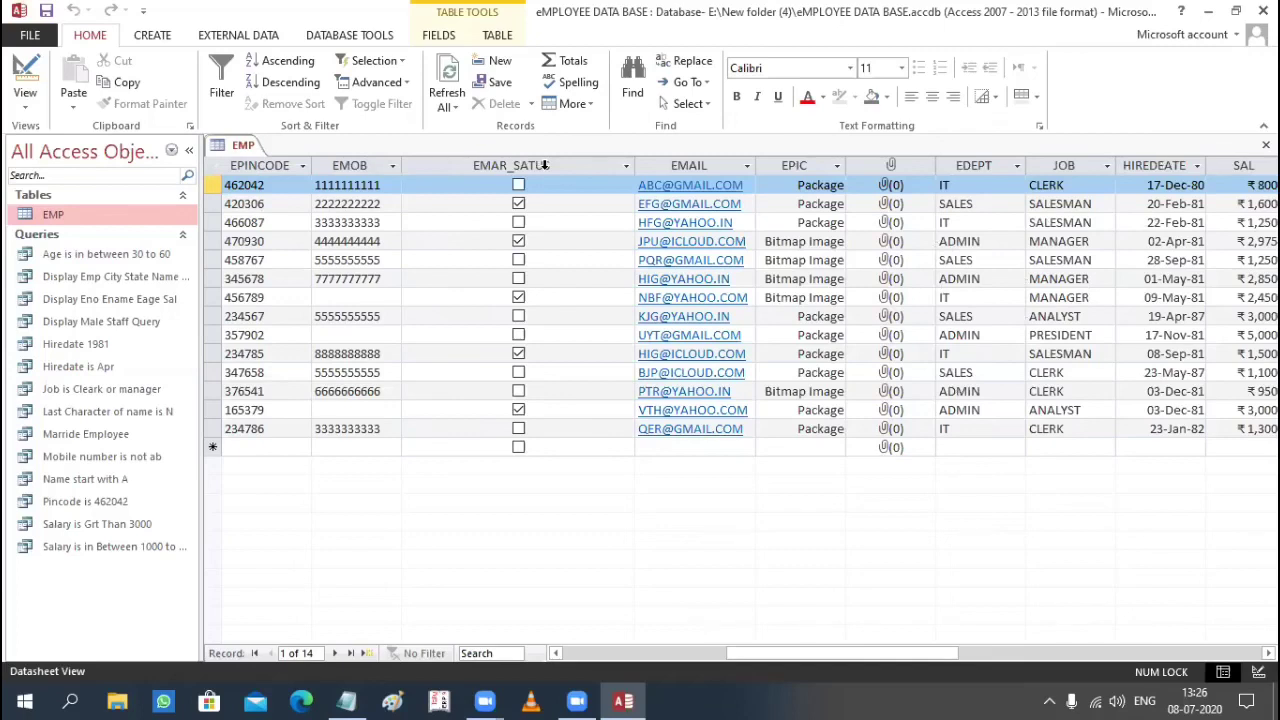
# Step: Examine the EMAR_SATUS field's data type and Format options in the EMP table's Design View, and close the table
pyautogui.click(75, 220)
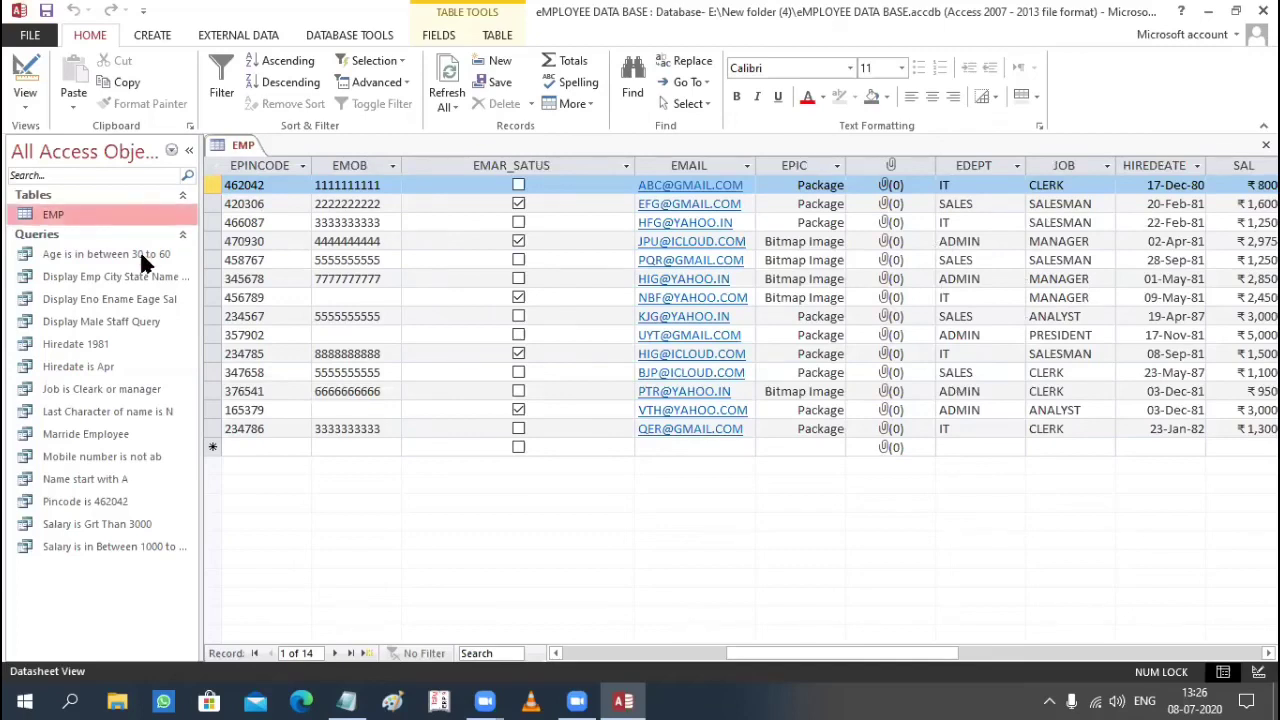
pyautogui.click(141, 255)
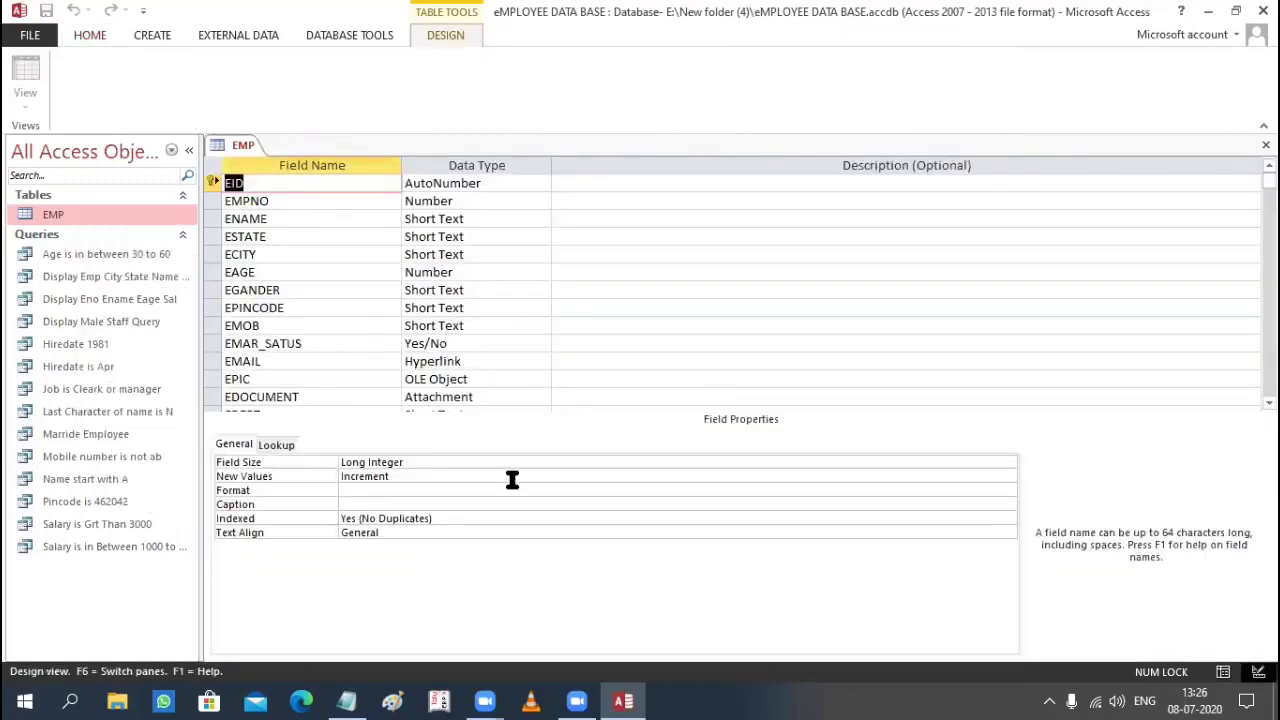
pyautogui.click(335, 343)
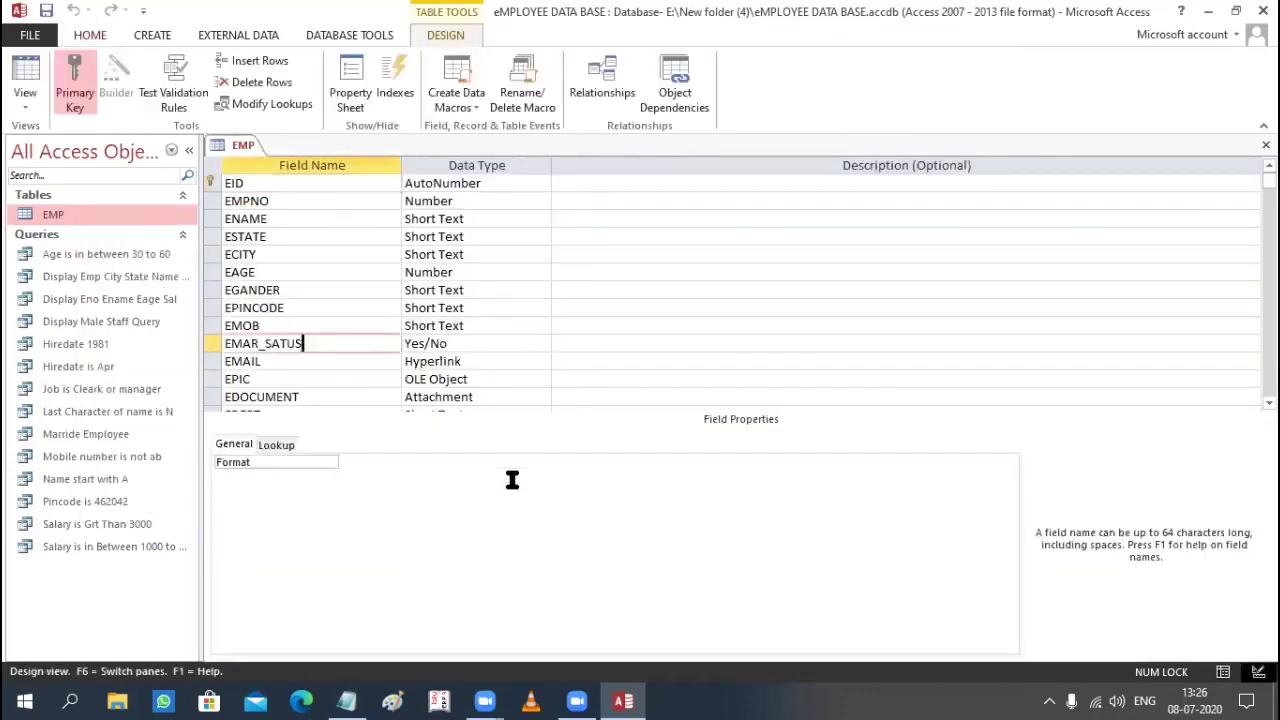
pyautogui.click(475, 343)
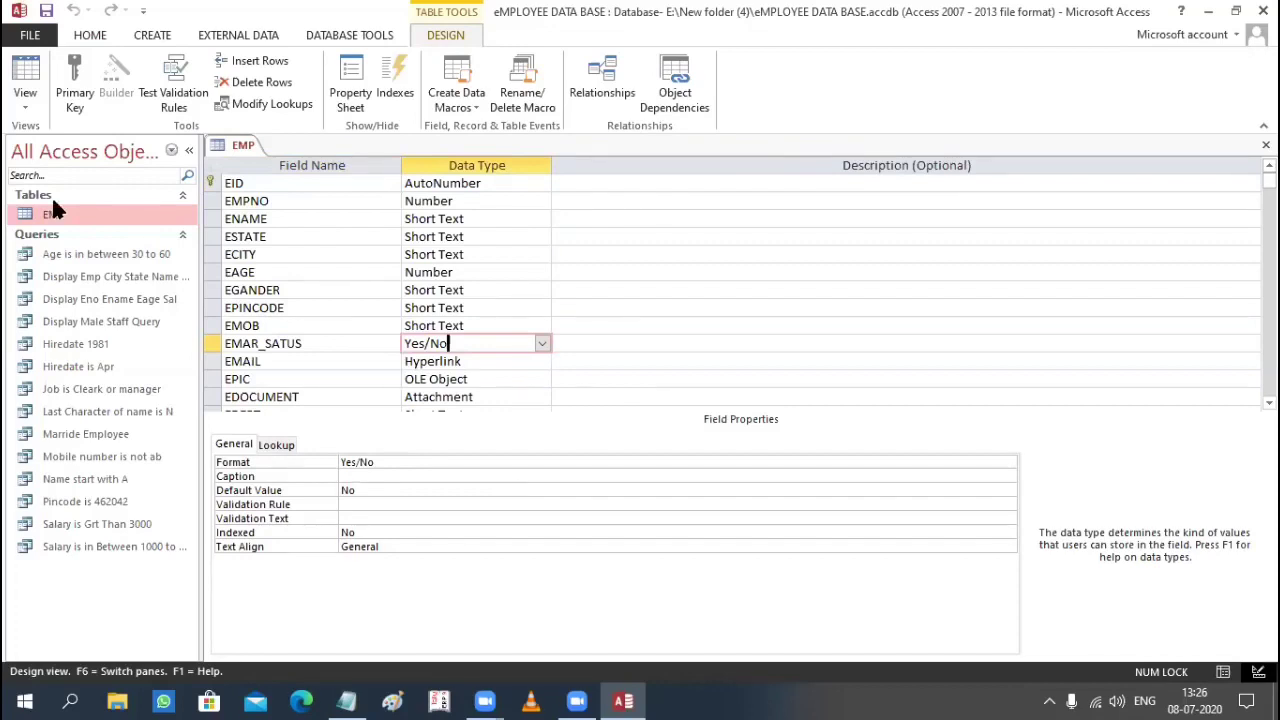
pyautogui.click(447, 463)
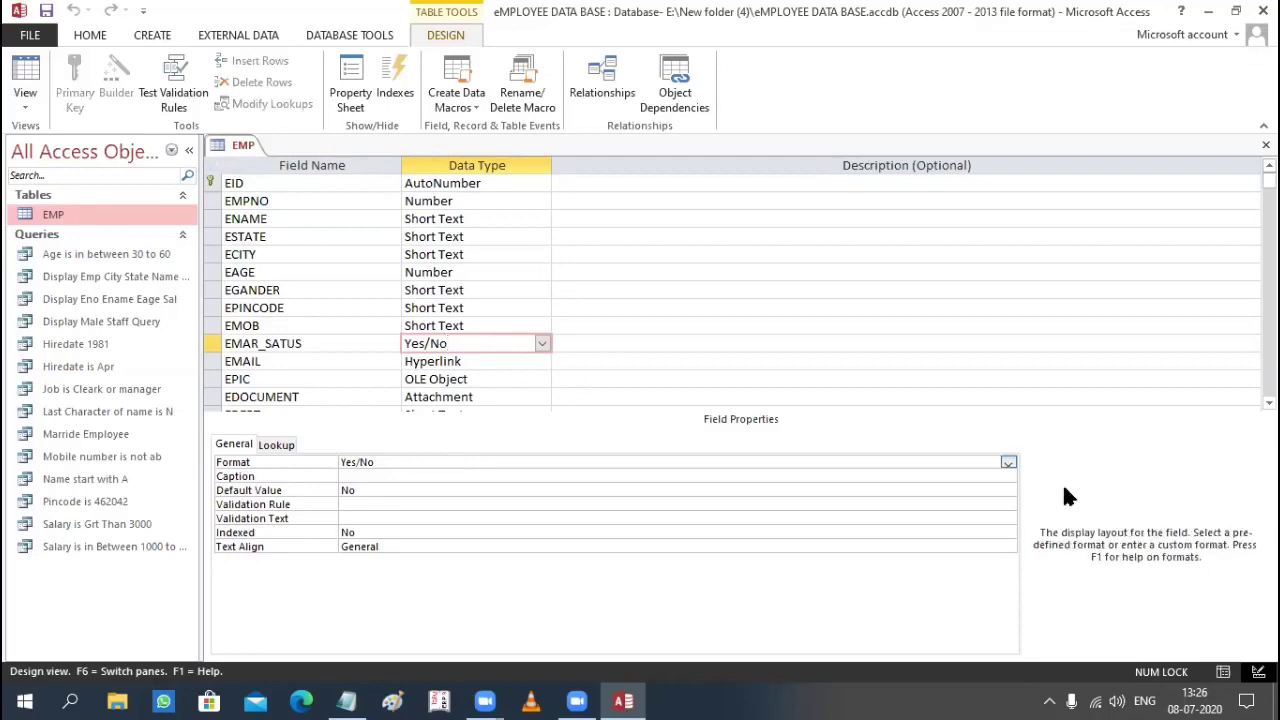
pyautogui.click(1009, 462)
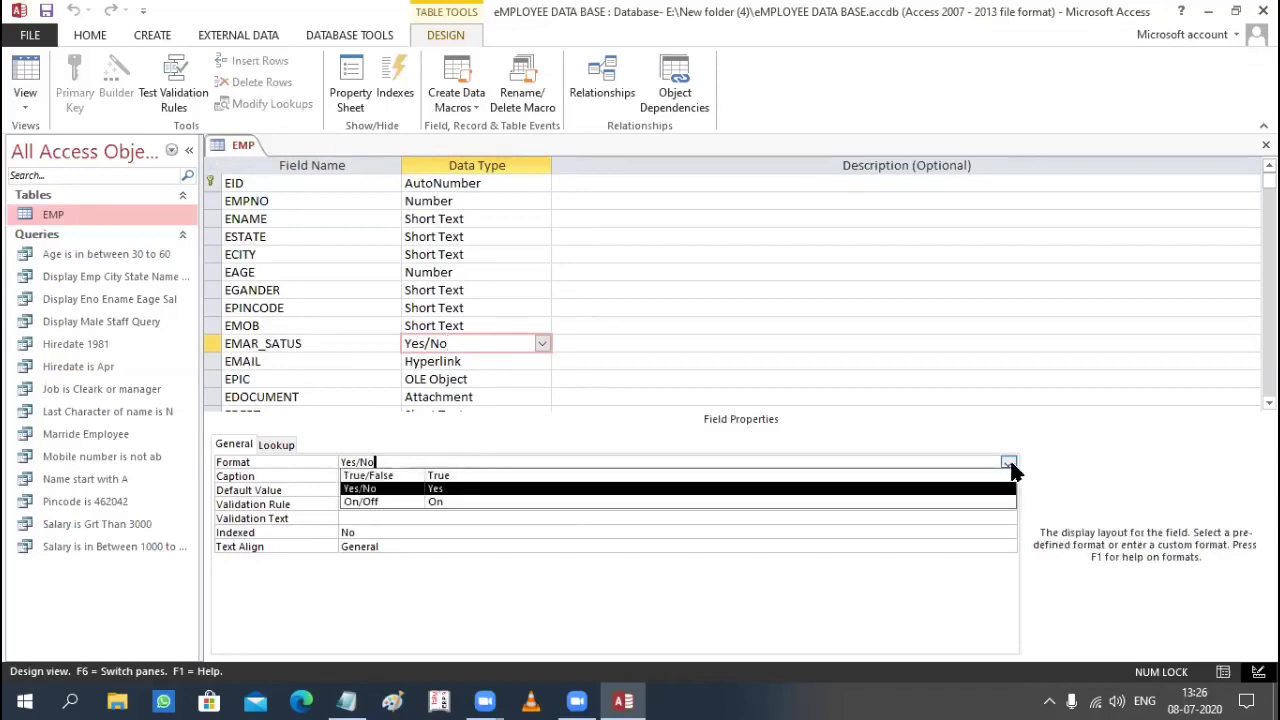
pyautogui.click(990, 467)
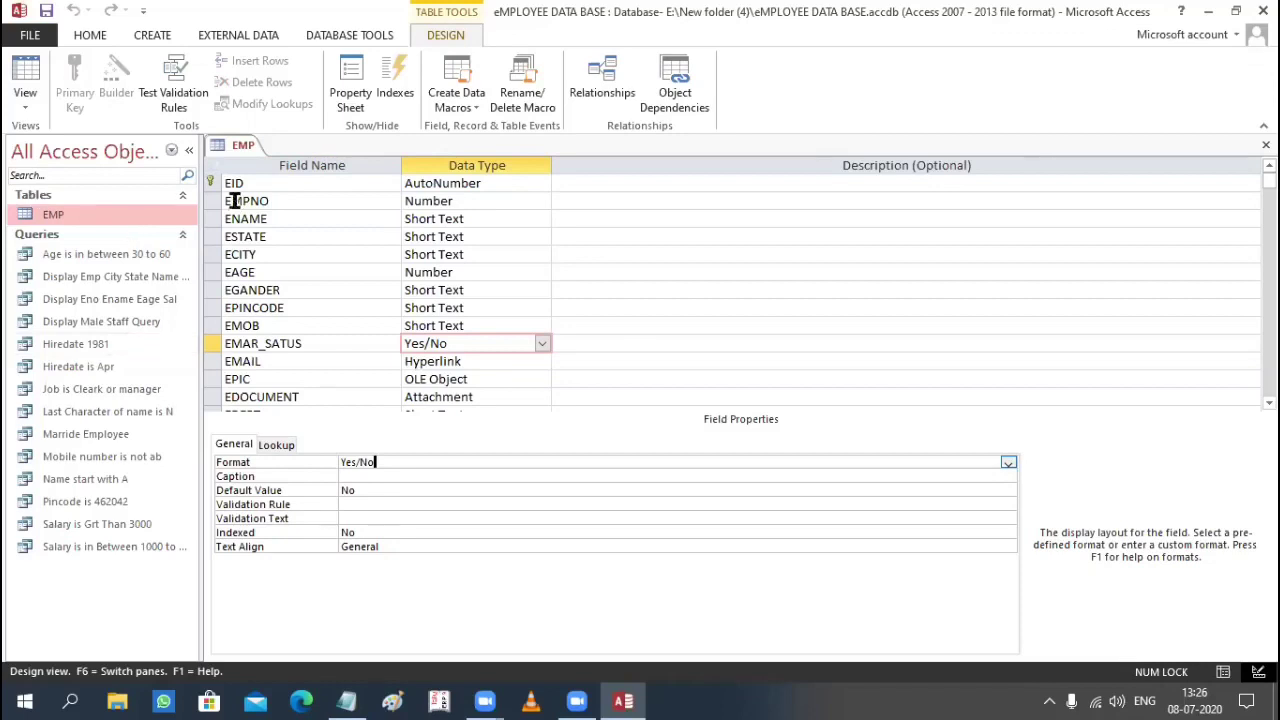
pyautogui.rightClick(240, 147)
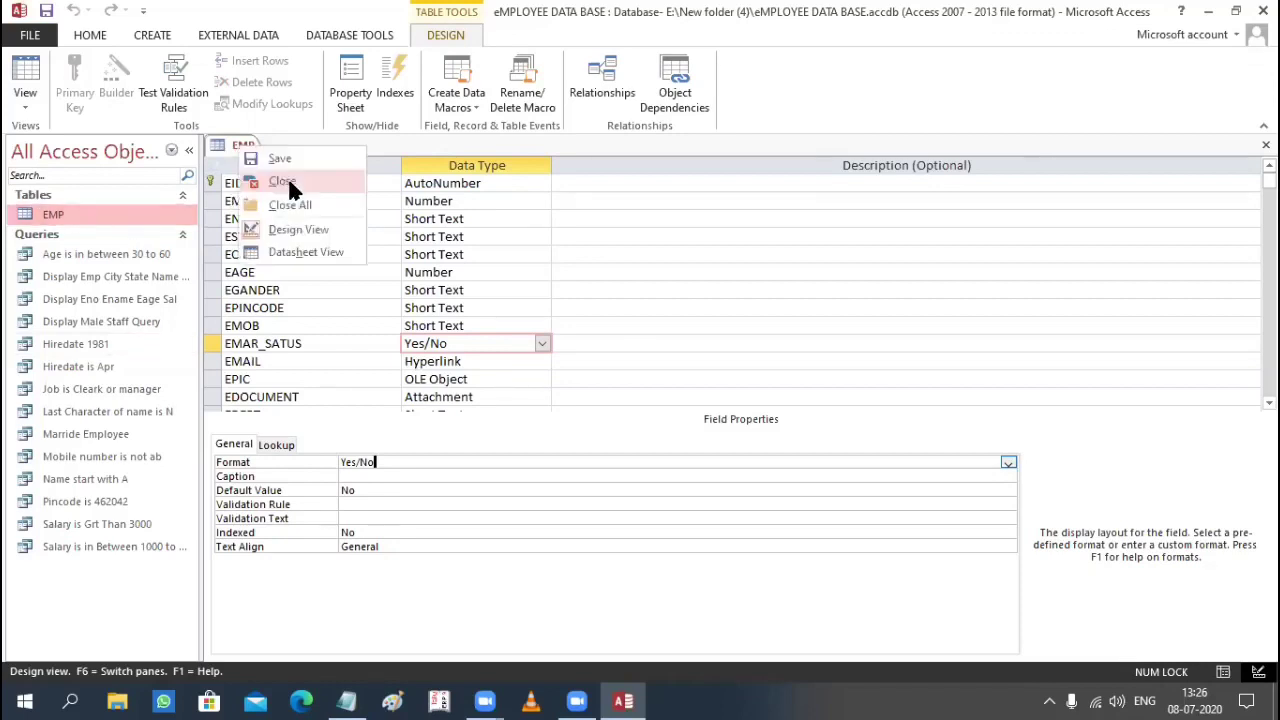
pyautogui.click(288, 177)
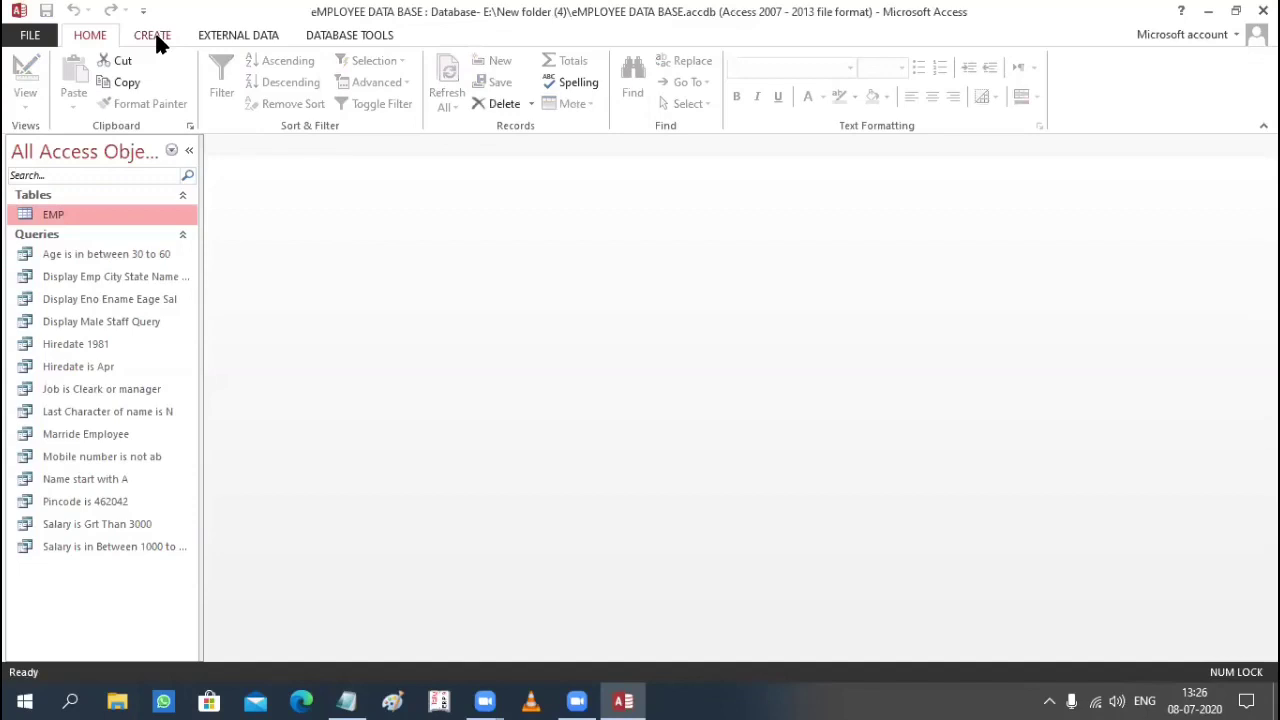
# Step: Start a new query in Design View based on the EMP table
pyautogui.scroll(-1, 252, 100)
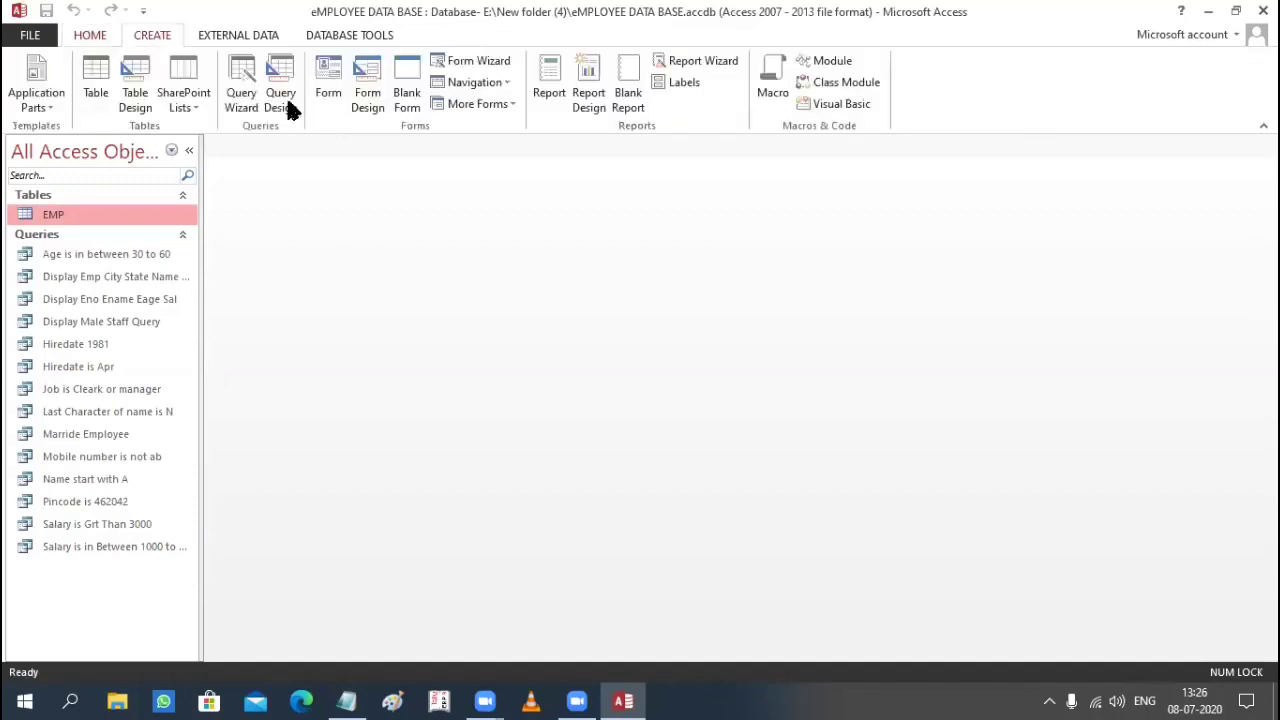
pyautogui.click(285, 100)
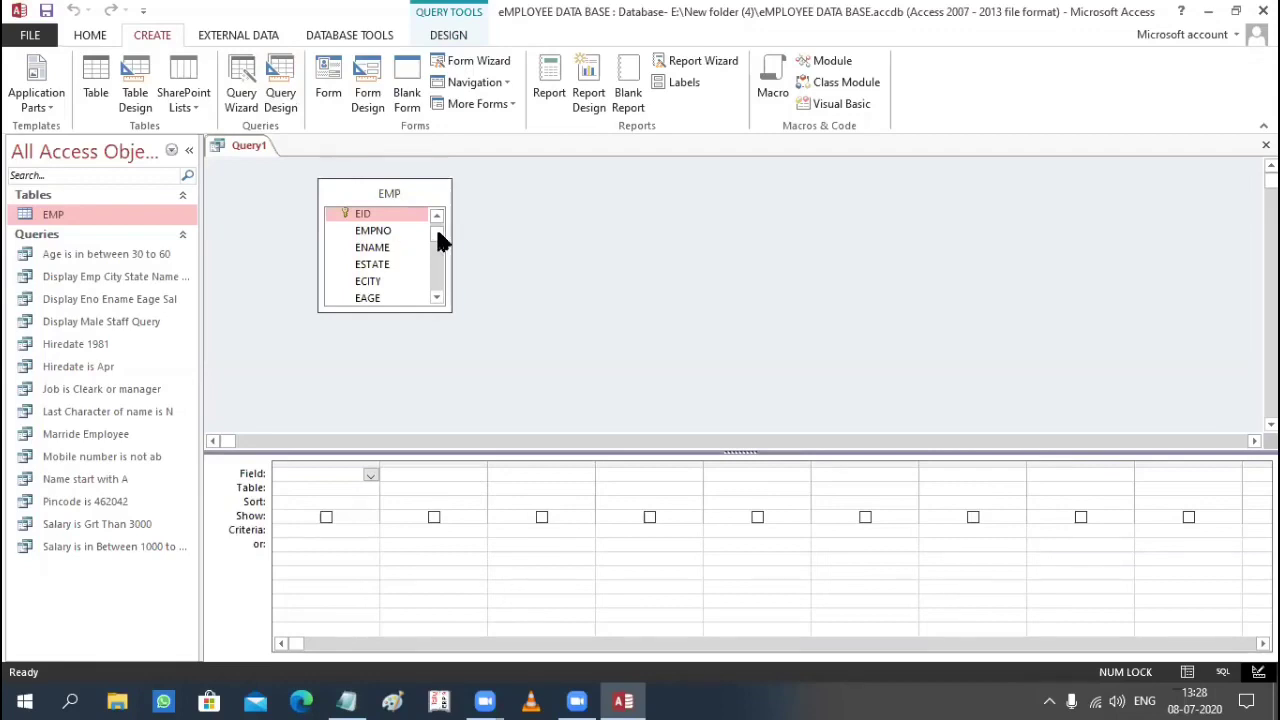
pyautogui.scroll(1, 370, 245)
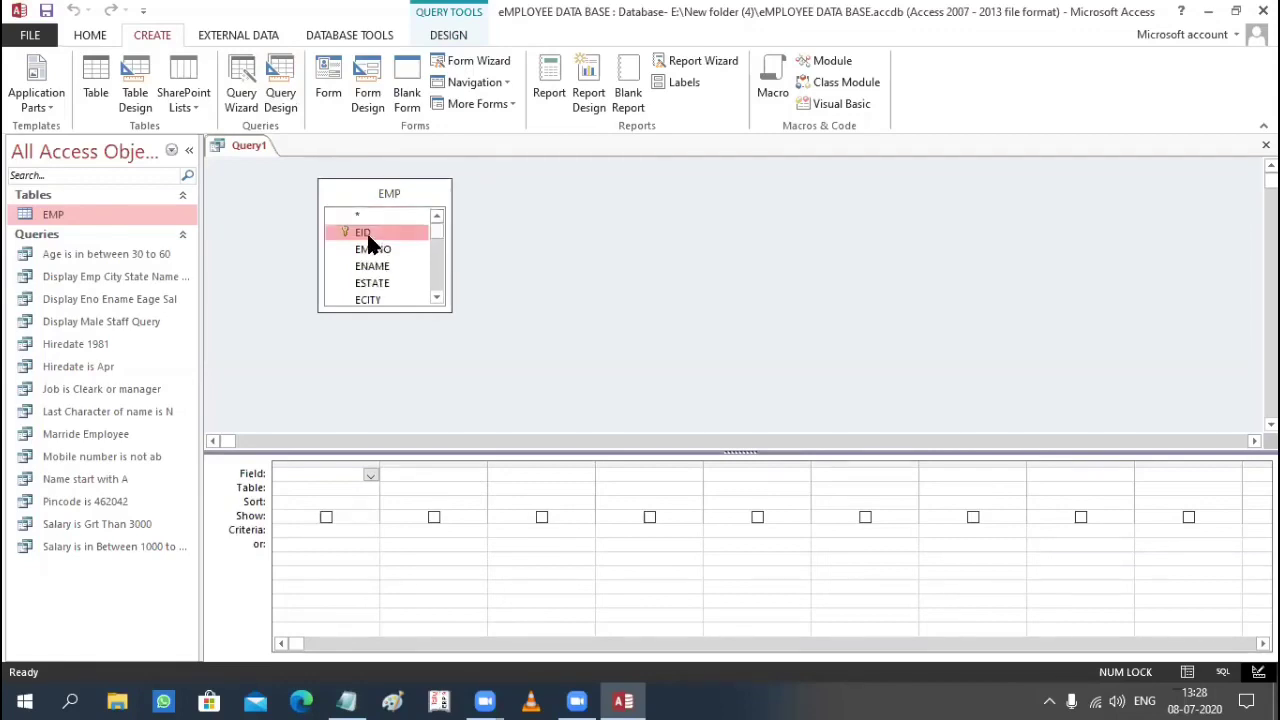
pyautogui.hotkey('shift', 'End')
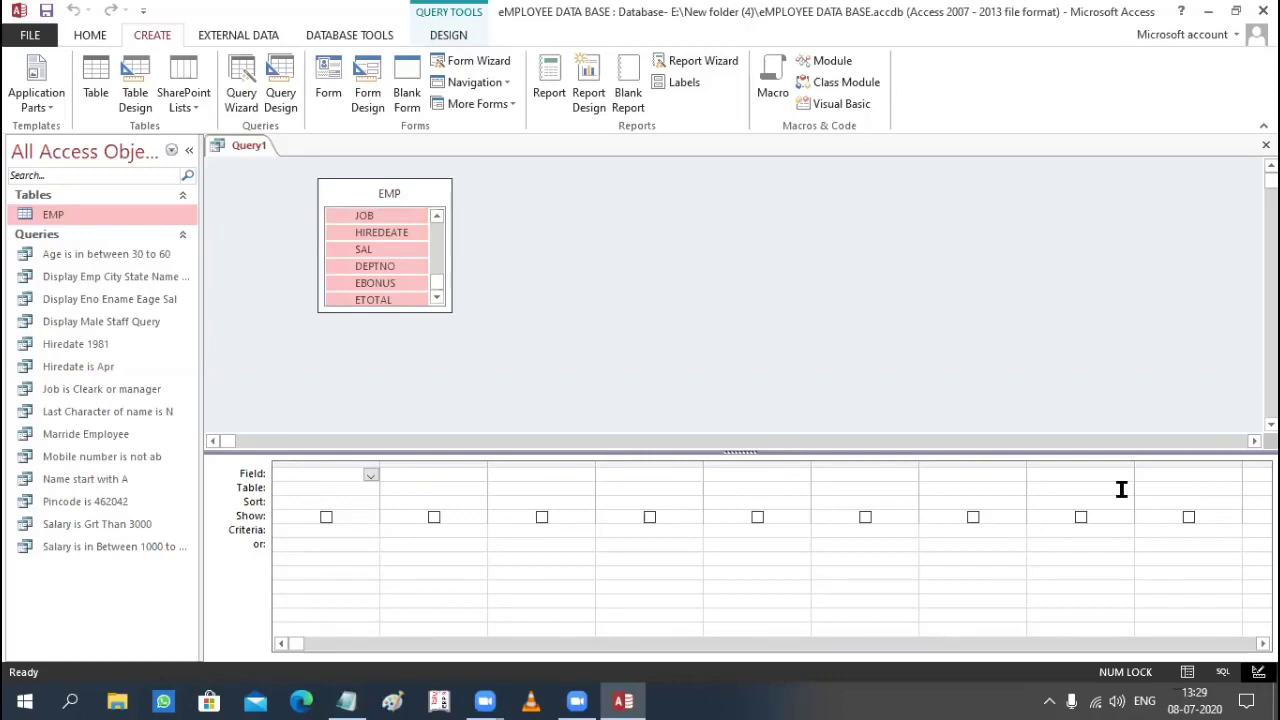
pyautogui.click(349, 314)
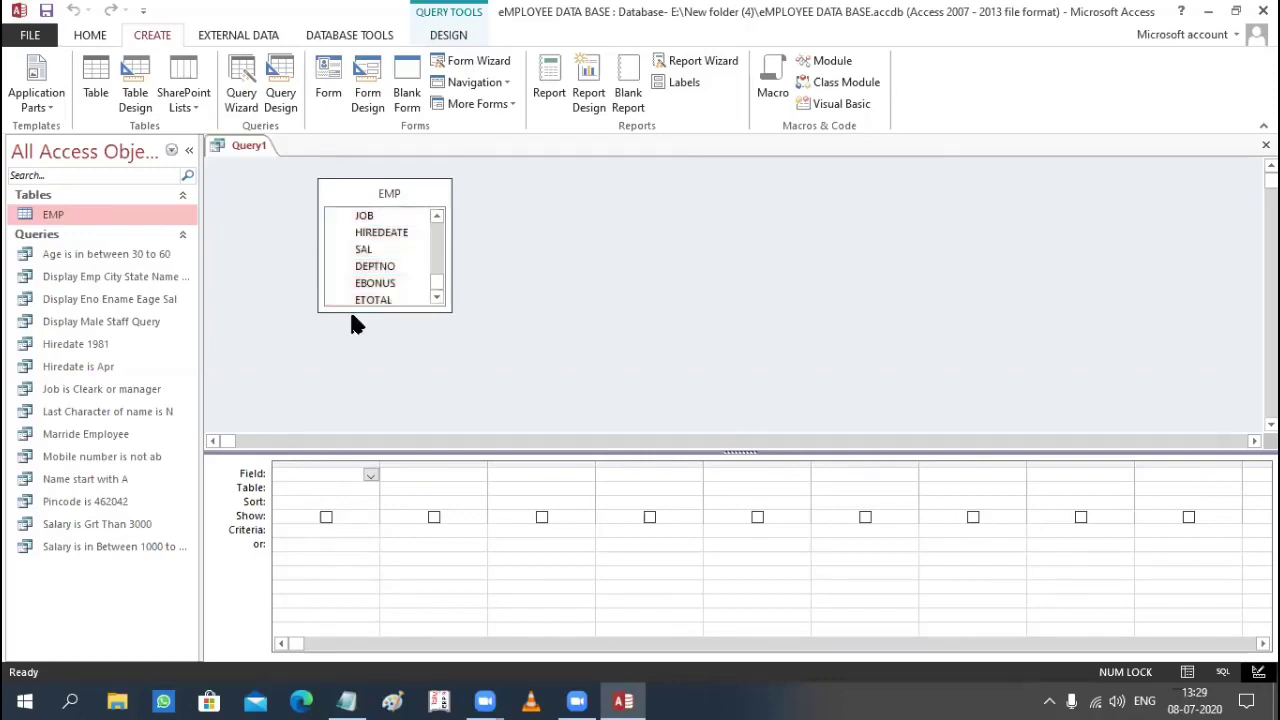
pyautogui.scroll(2, 435, 278)
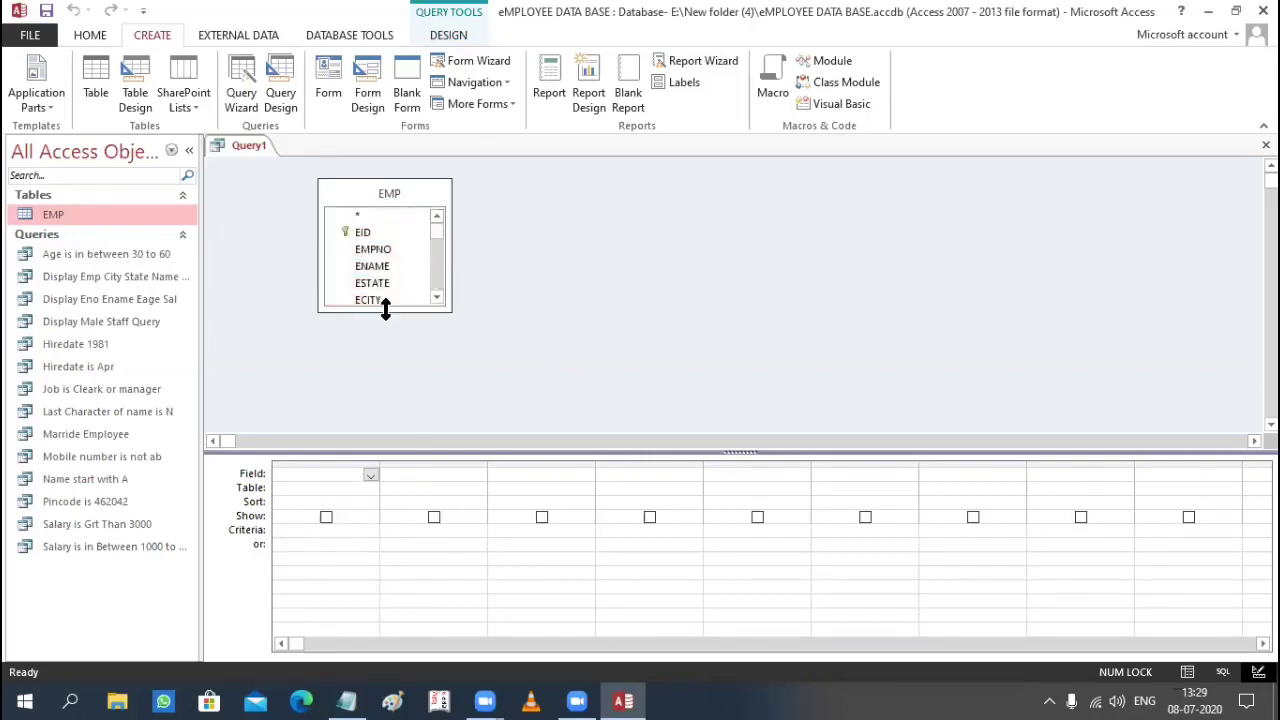
# Step: Select all fields of the EMP table and add them to the query's design grid
pyautogui.click(388, 200)
pyautogui.doubleClick(388, 200)
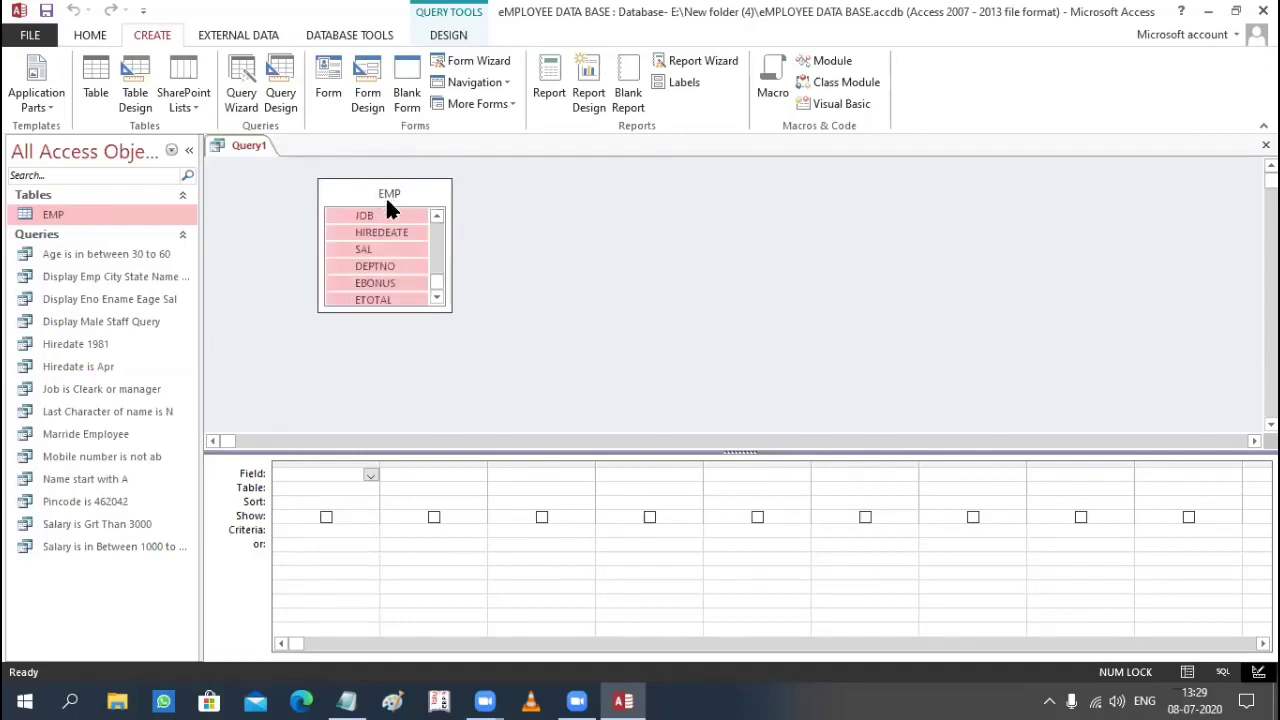
pyautogui.moveTo(386, 300); pyautogui.dragTo(1068, 455)
pyautogui.moveTo(538, 613); pyautogui.dragTo(537, 574)
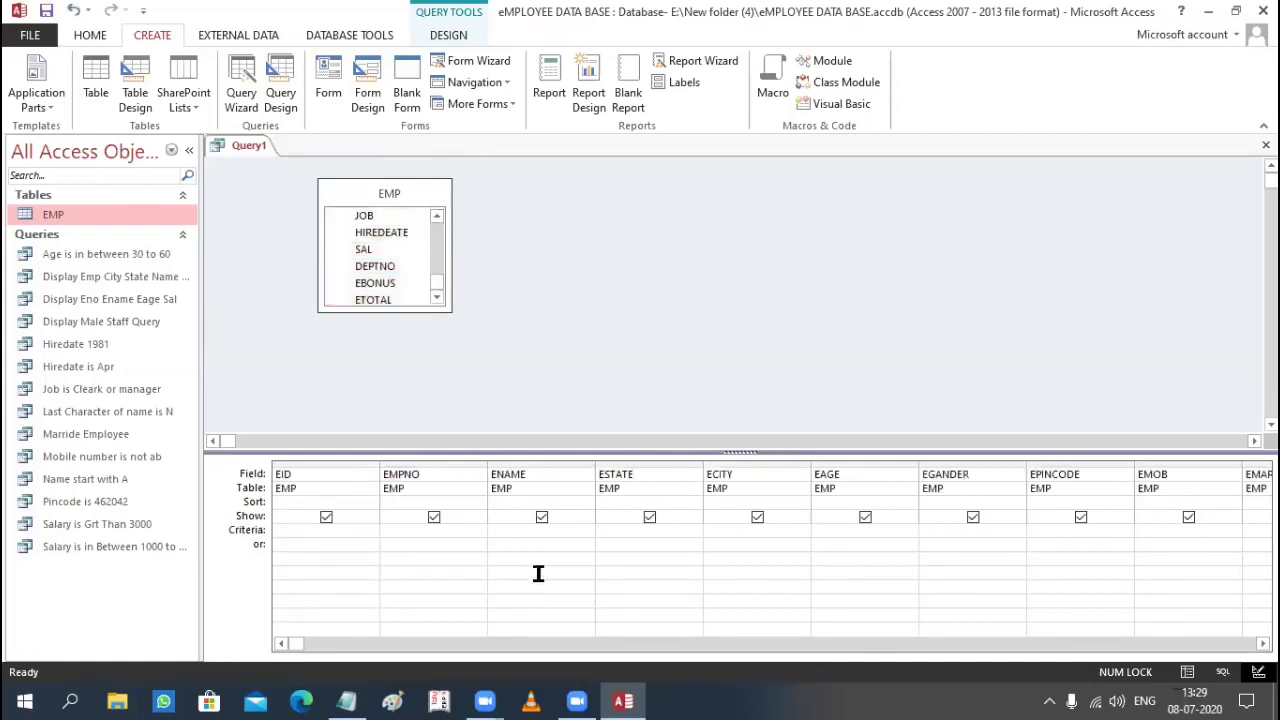
# Step: Look through the query grid's field columns from EID to ETOTAL to check the added fields
pyautogui.click(391, 195)
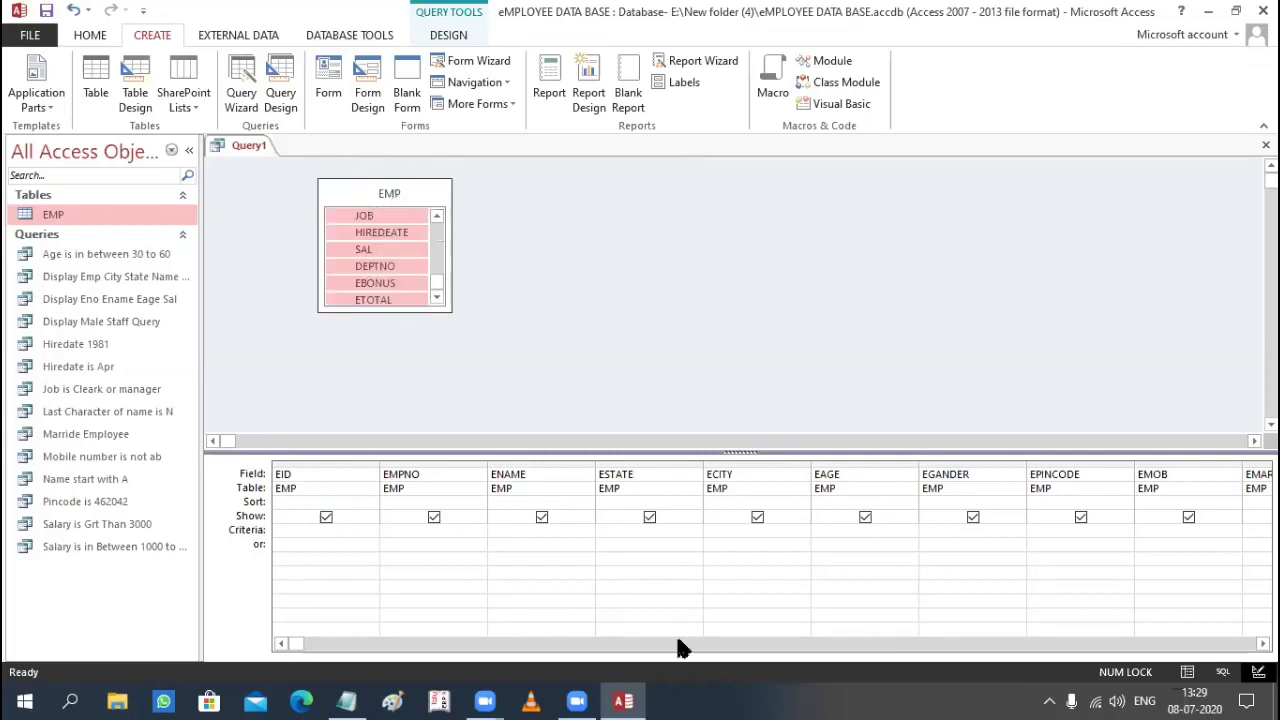
pyautogui.click(729, 643)
pyautogui.click(812, 644)
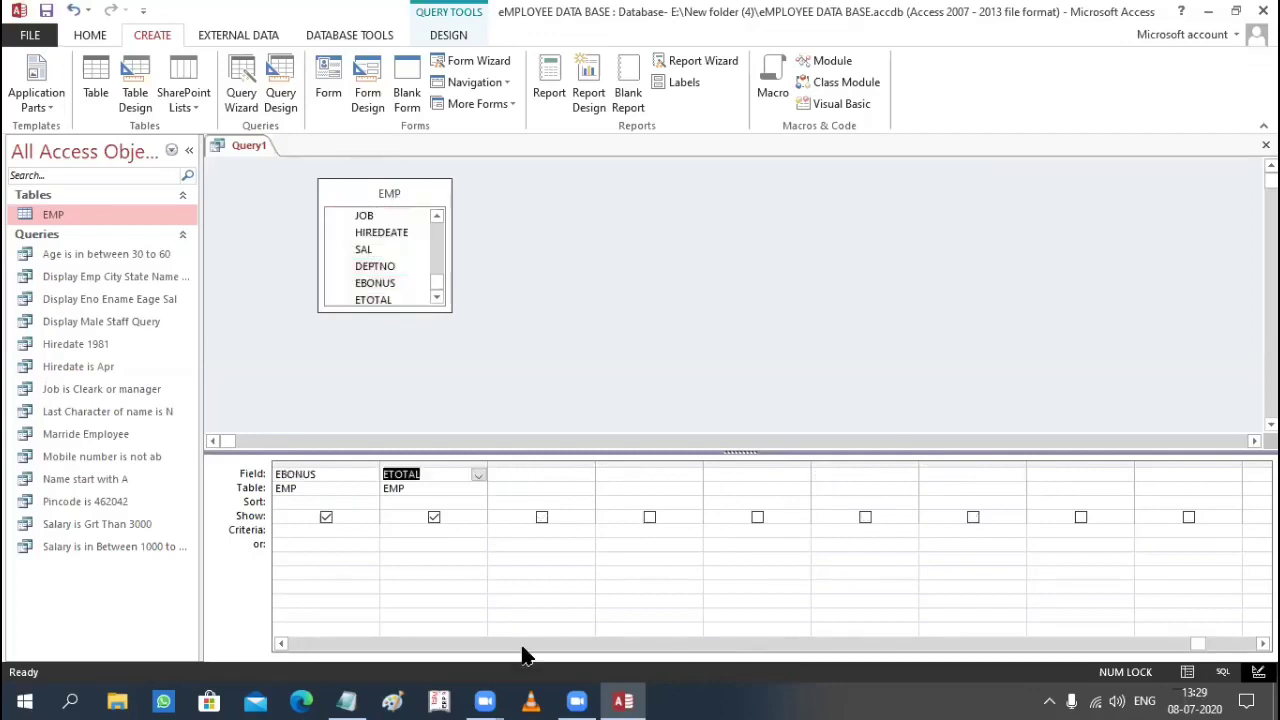
pyautogui.click(314, 645)
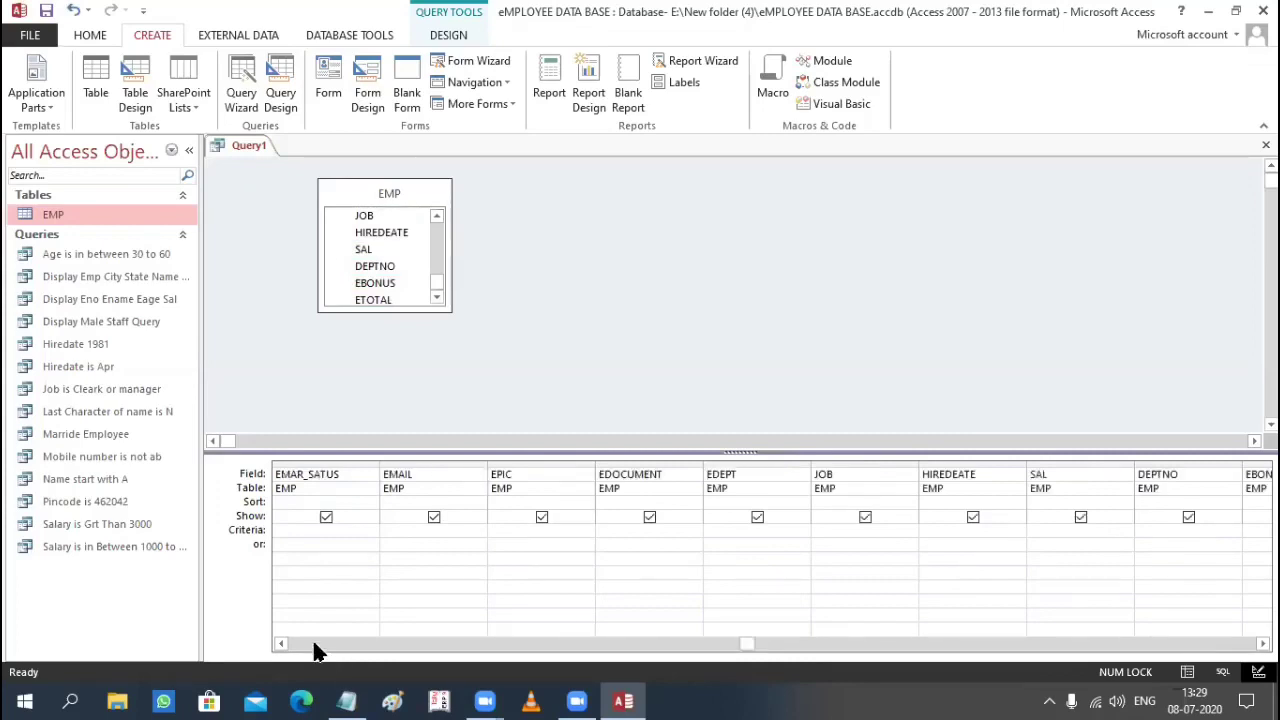
pyautogui.click(314, 645)
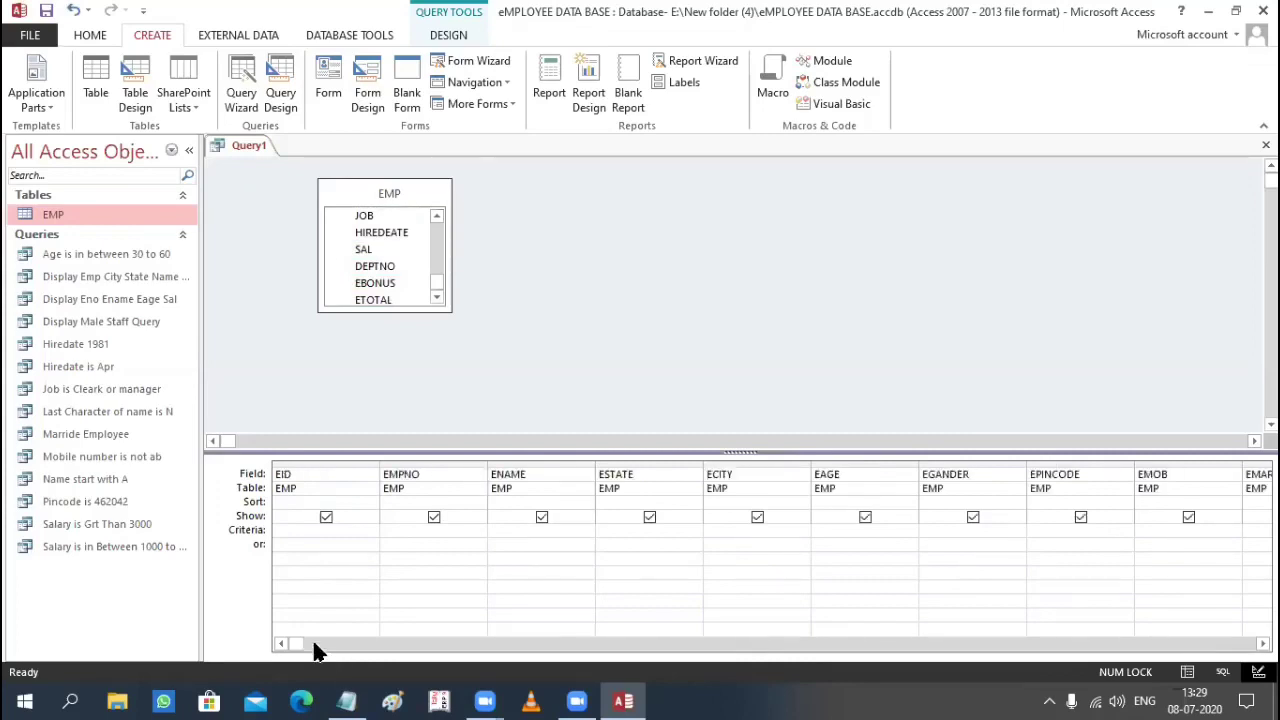
pyautogui.click(1224, 645)
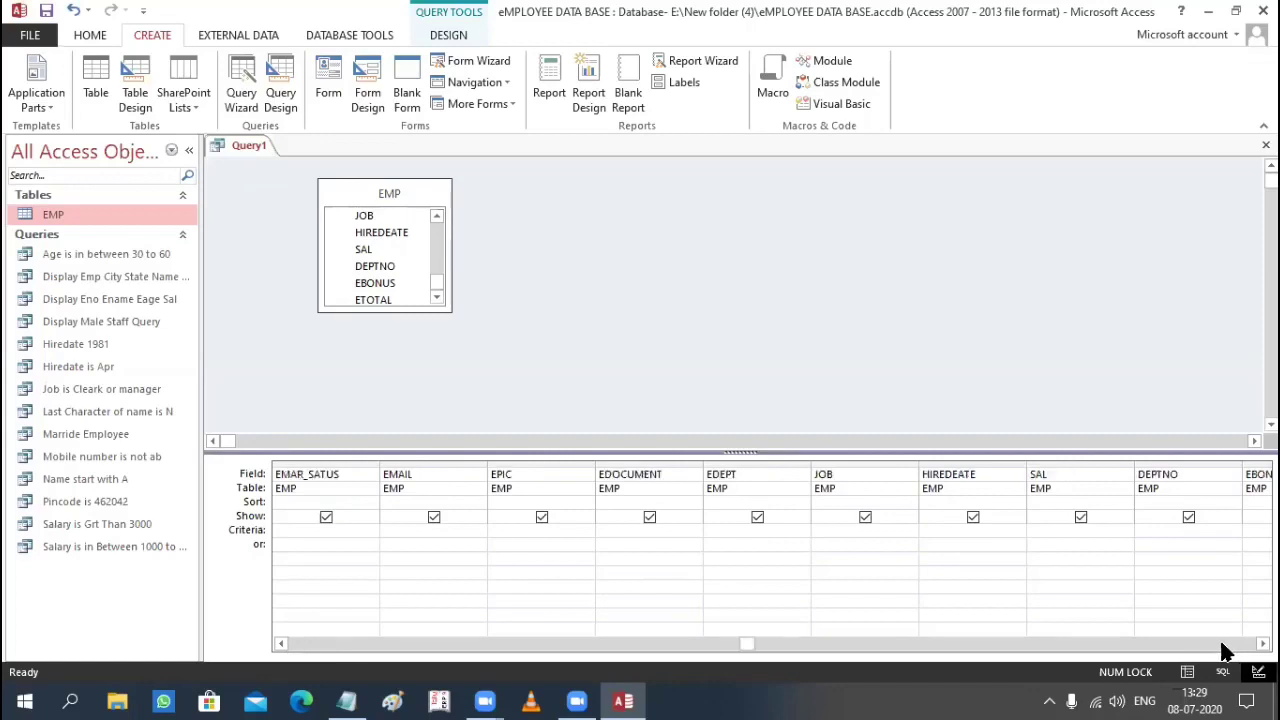
pyautogui.click(1252, 645)
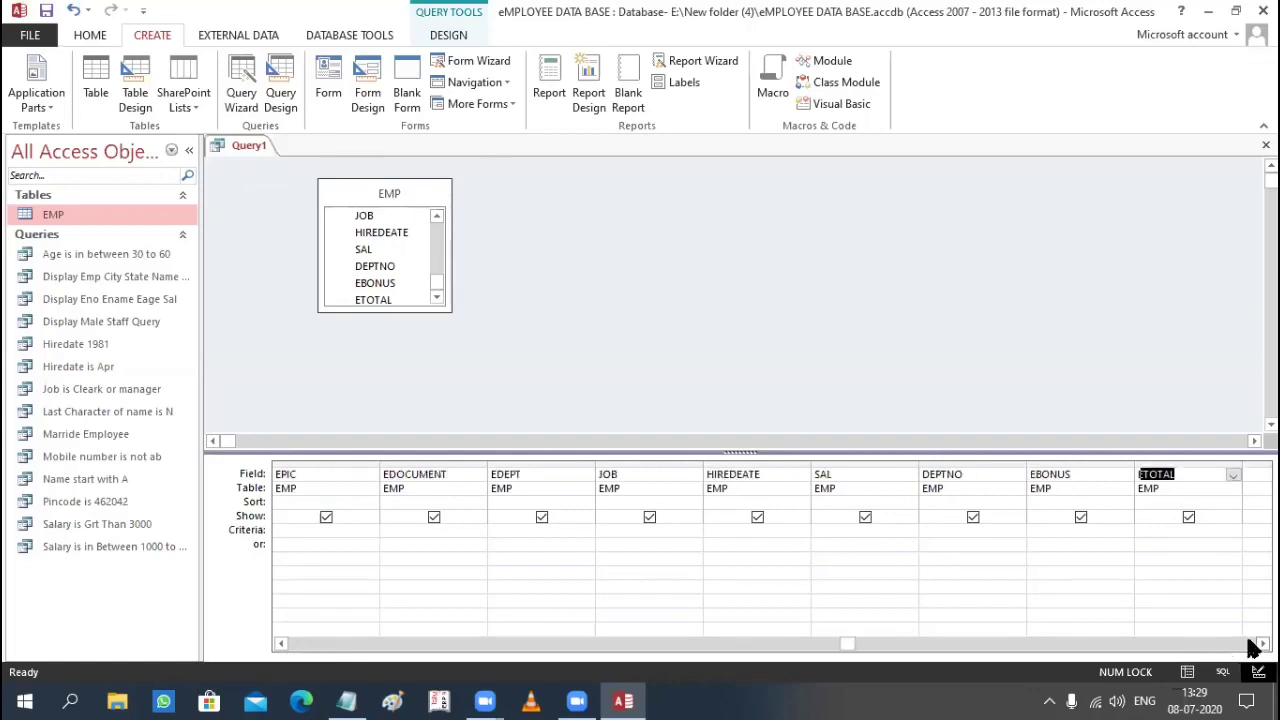
# Step: Set the criterion of the EMAR_SATUS field to Yes
pyautogui.click(280, 646)
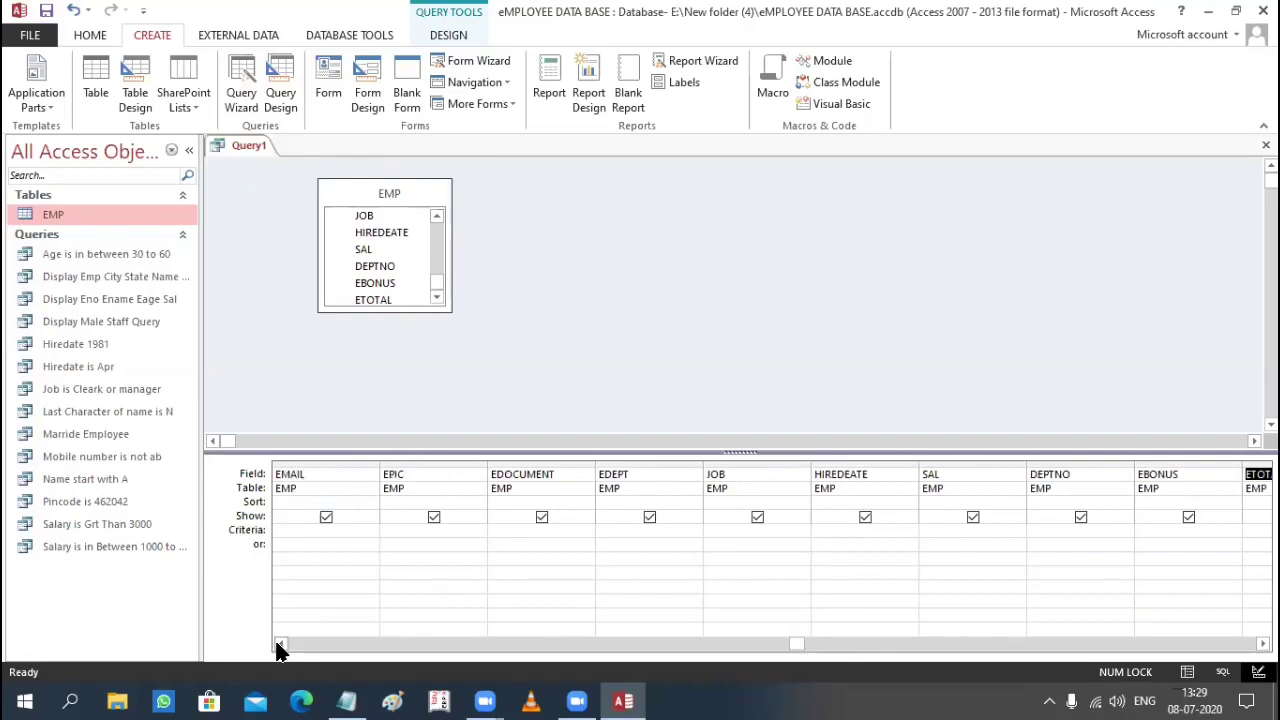
pyautogui.click(280, 646)
pyautogui.click(280, 646)
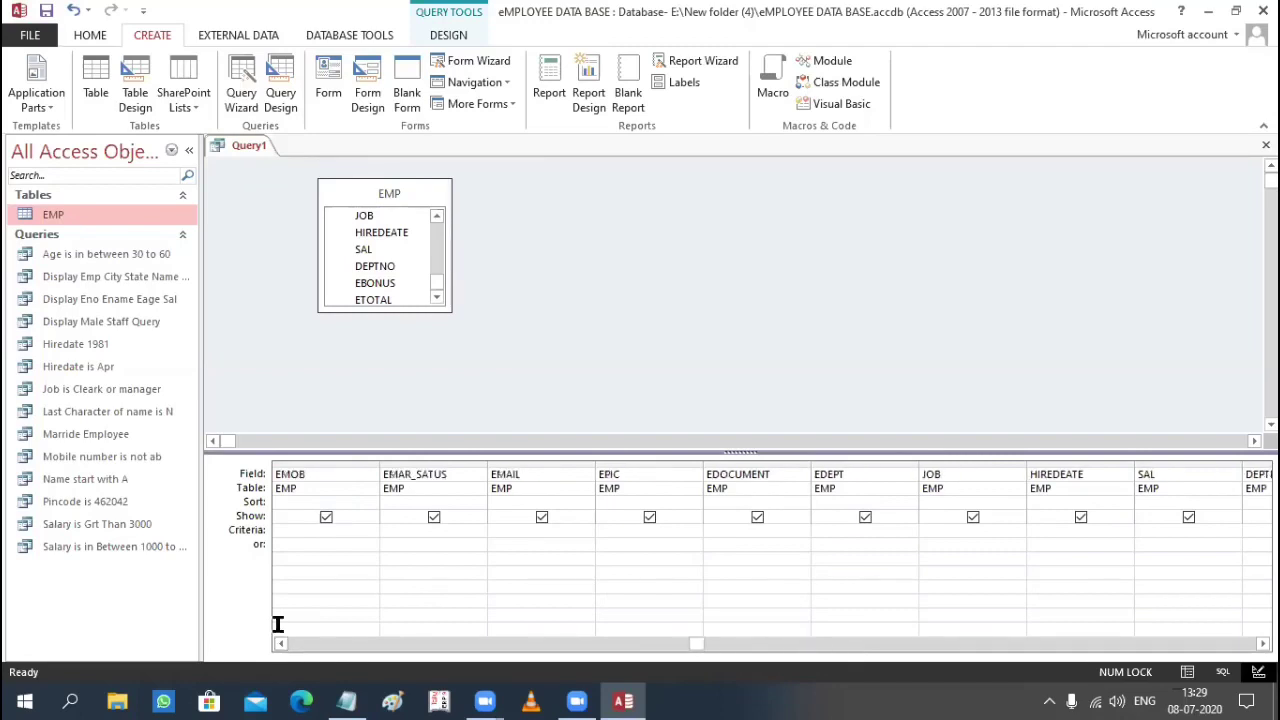
pyautogui.hscroll(-2, 606, 529)
pyautogui.click(606, 529)
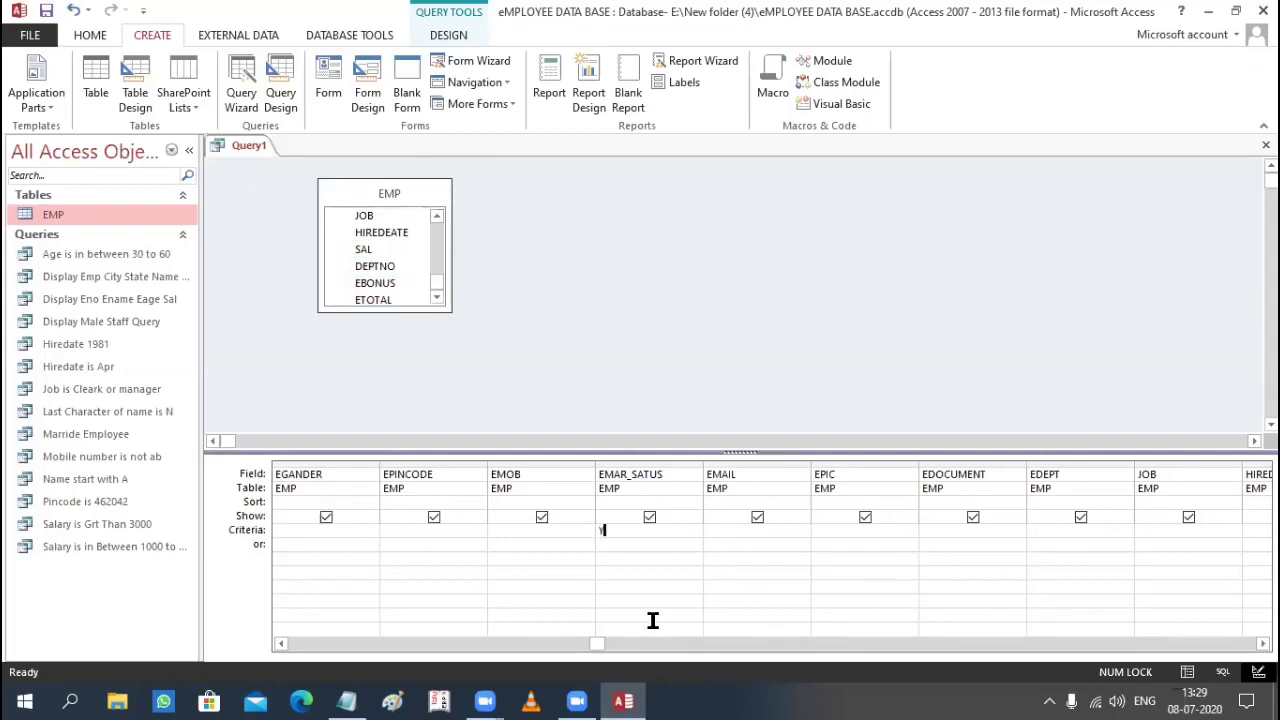
pyautogui.write('YES')
pyautogui.press('BackSpace')
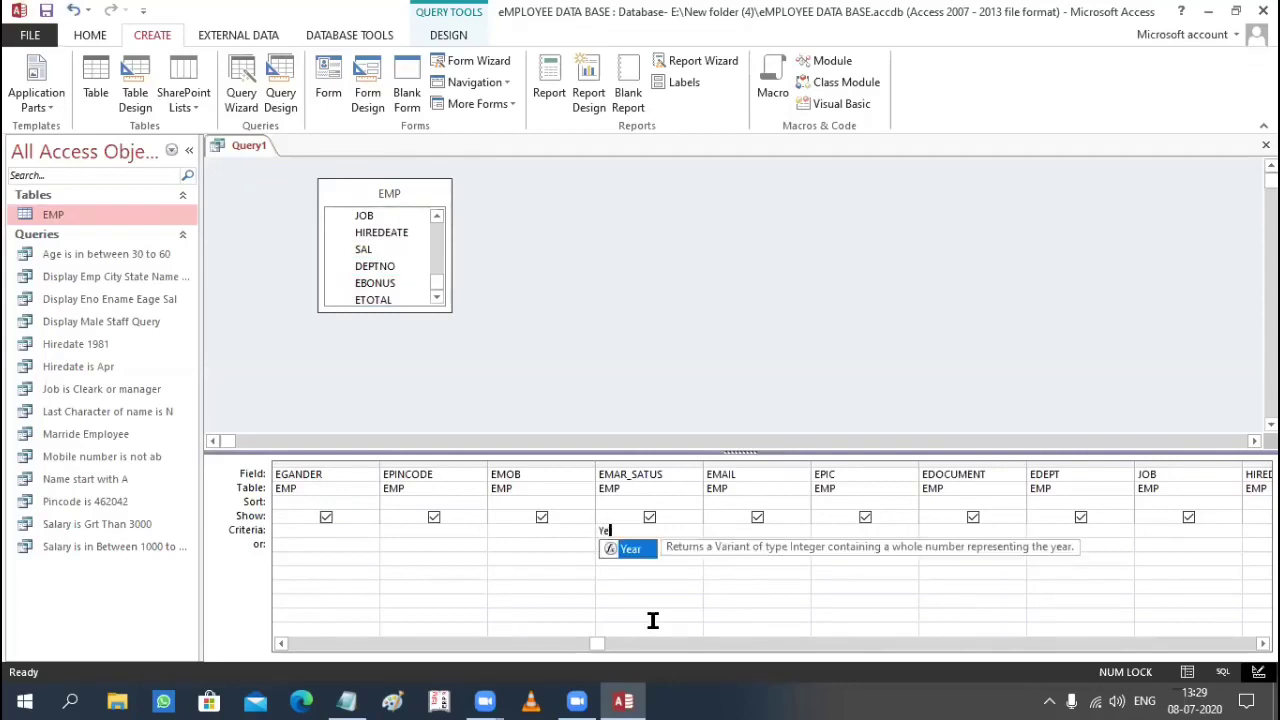
pyautogui.write('S')
# Step: Save the query under the name "Marride Emp List"
pyautogui.hotkey('ctrl', 's')
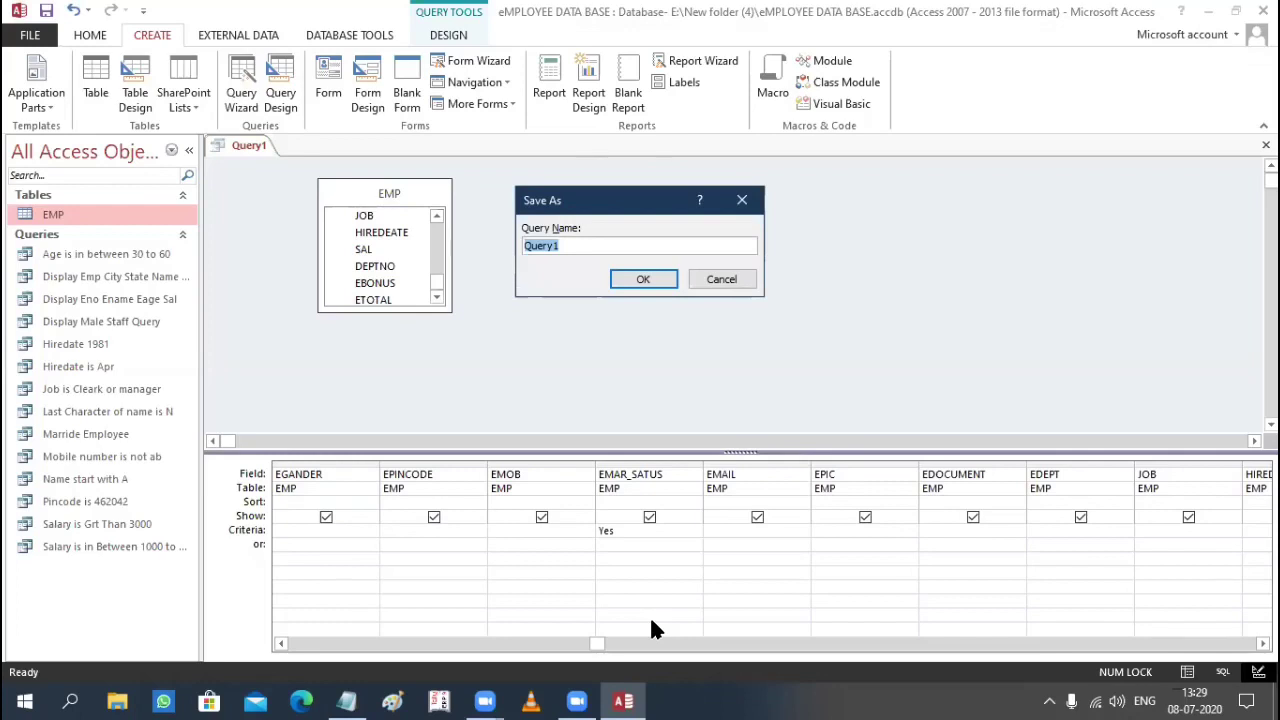
pyautogui.press('BackSpace')
pyautogui.write('Marride Emp L')
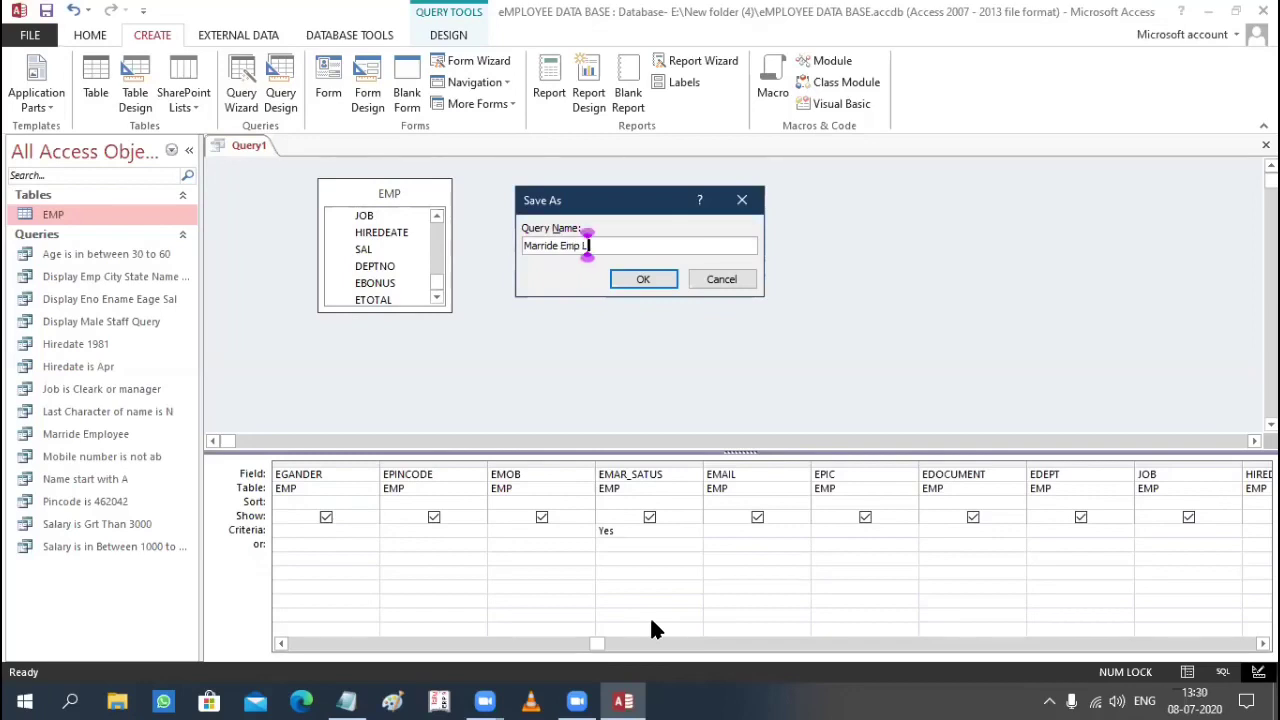
pyautogui.write('ist')
pyautogui.press('Return')
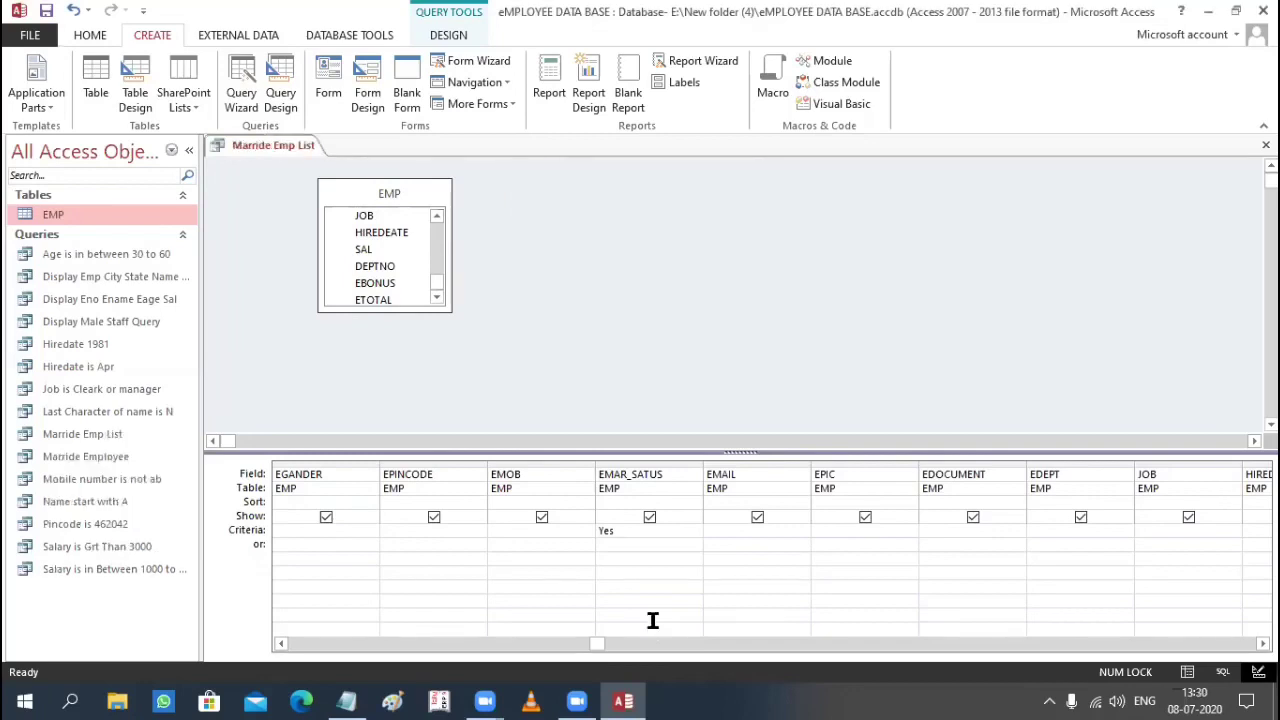
# Step: Run the Marride Emp List query to view its records and close it
pyautogui.click(117, 436)
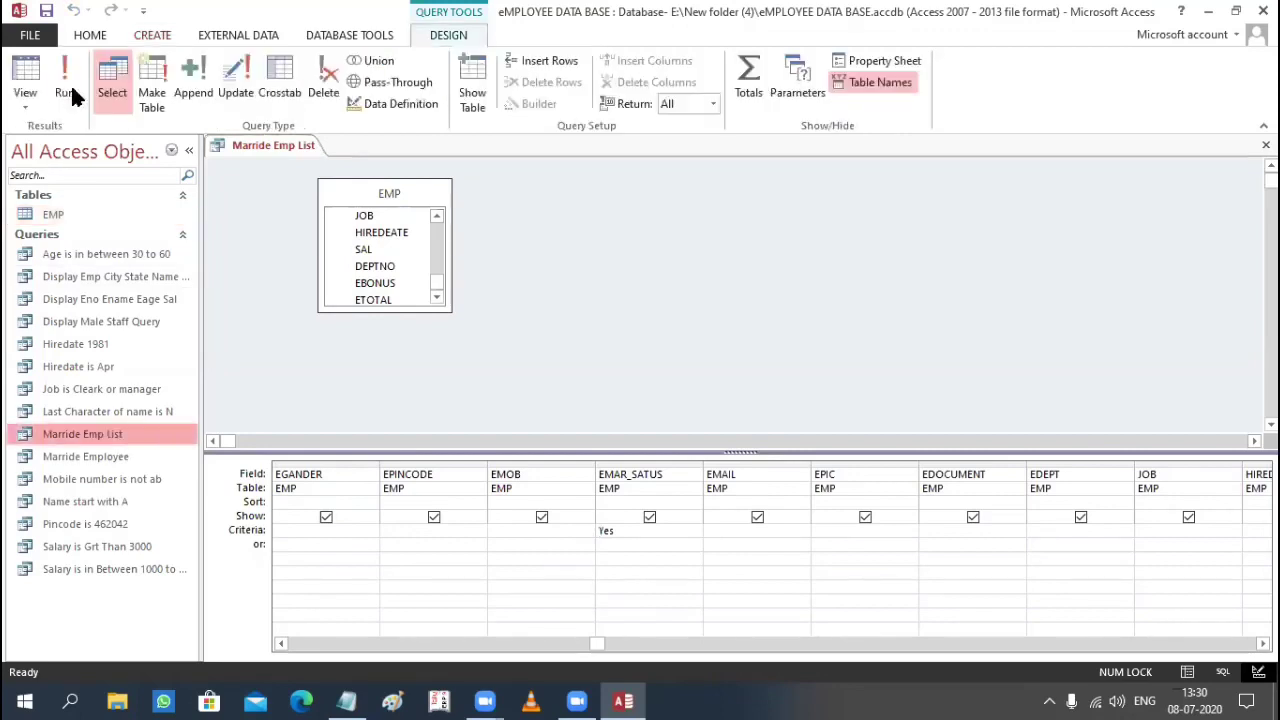
pyautogui.click(70, 83)
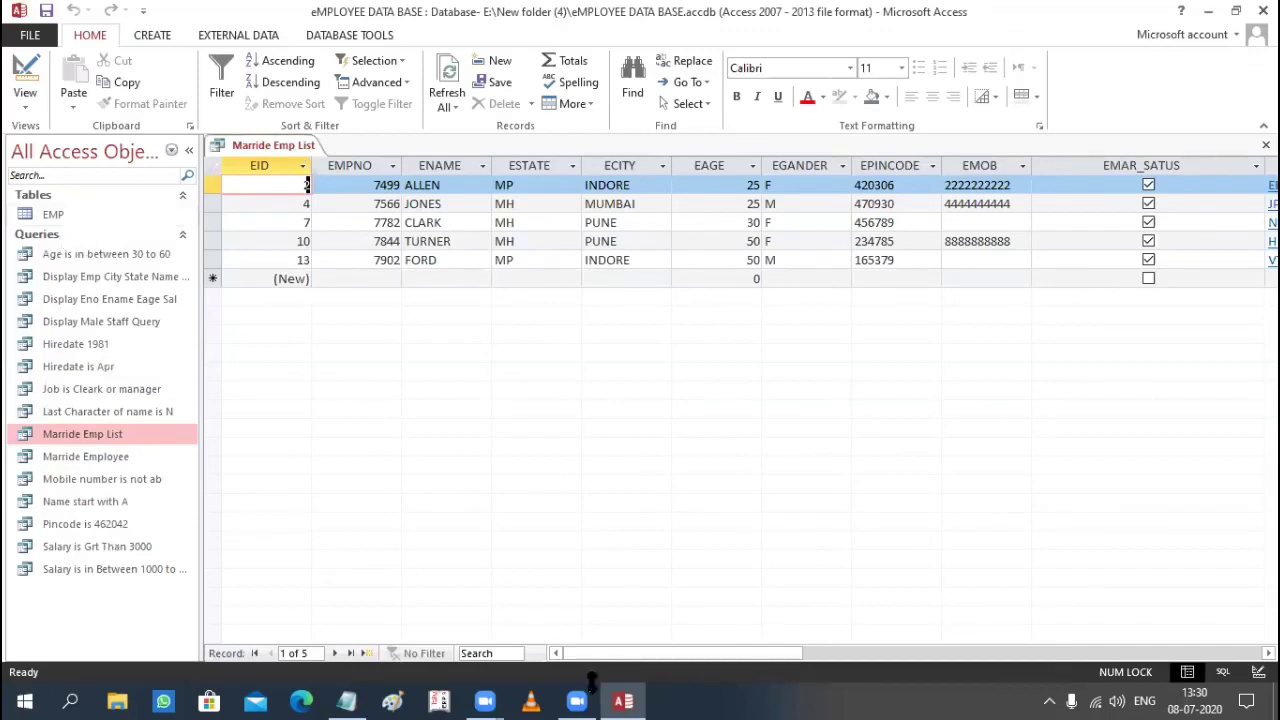
pyautogui.hotkey('ctrl', 'w')
# Step: Switch to the Notepad query notes and highlight the Hiredate Year entry with its criterion "1981"
pyautogui.click(346, 700)
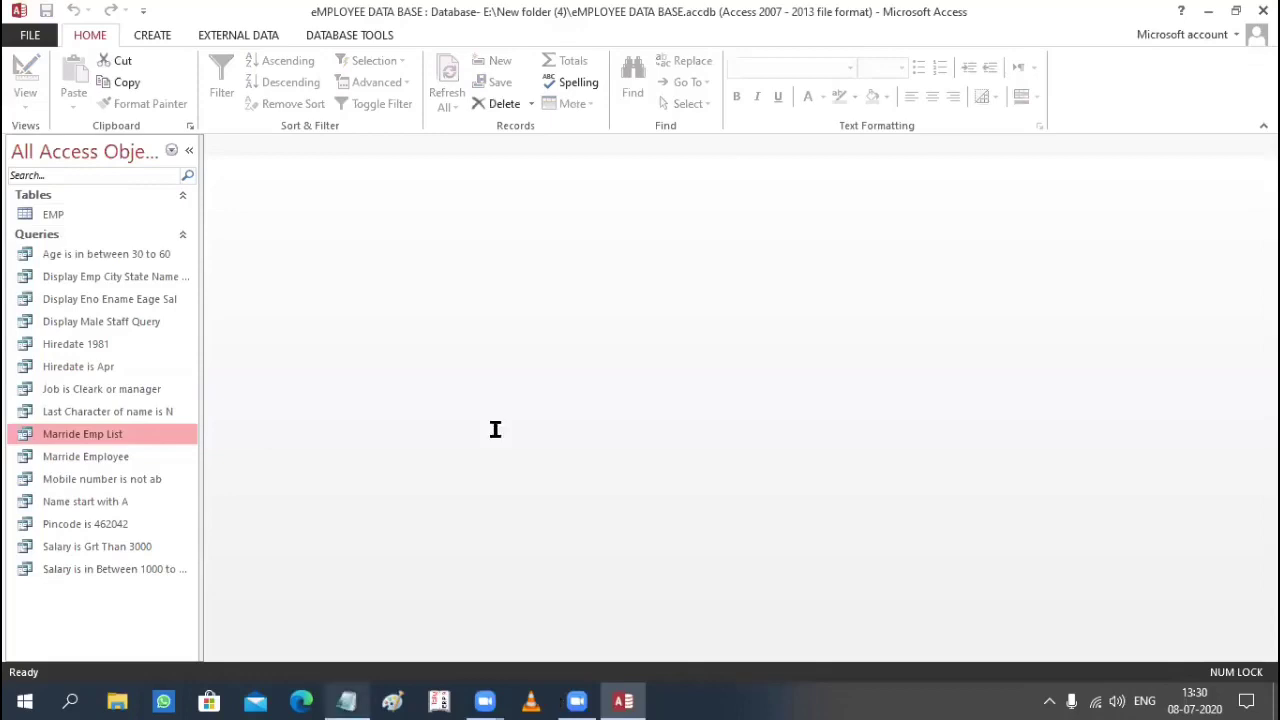
pyautogui.scroll(-2, 425, 186)
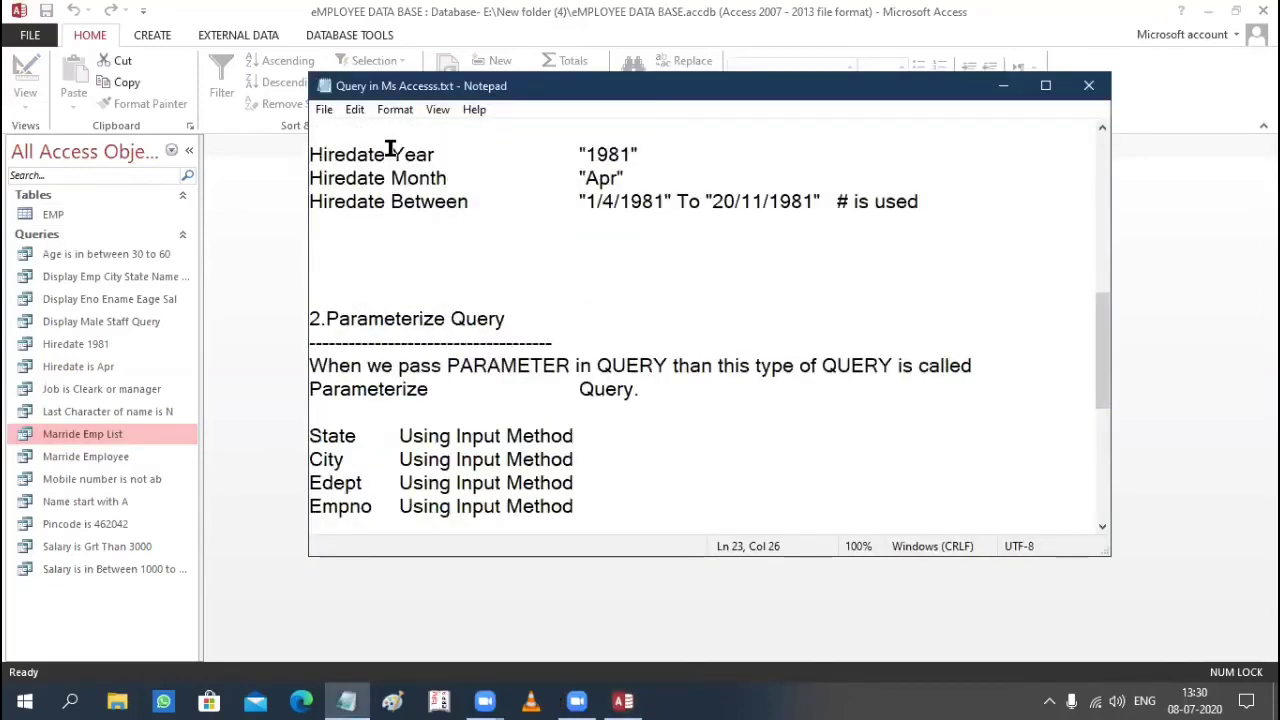
pyautogui.moveTo(310, 154); pyautogui.dragTo(436, 154)
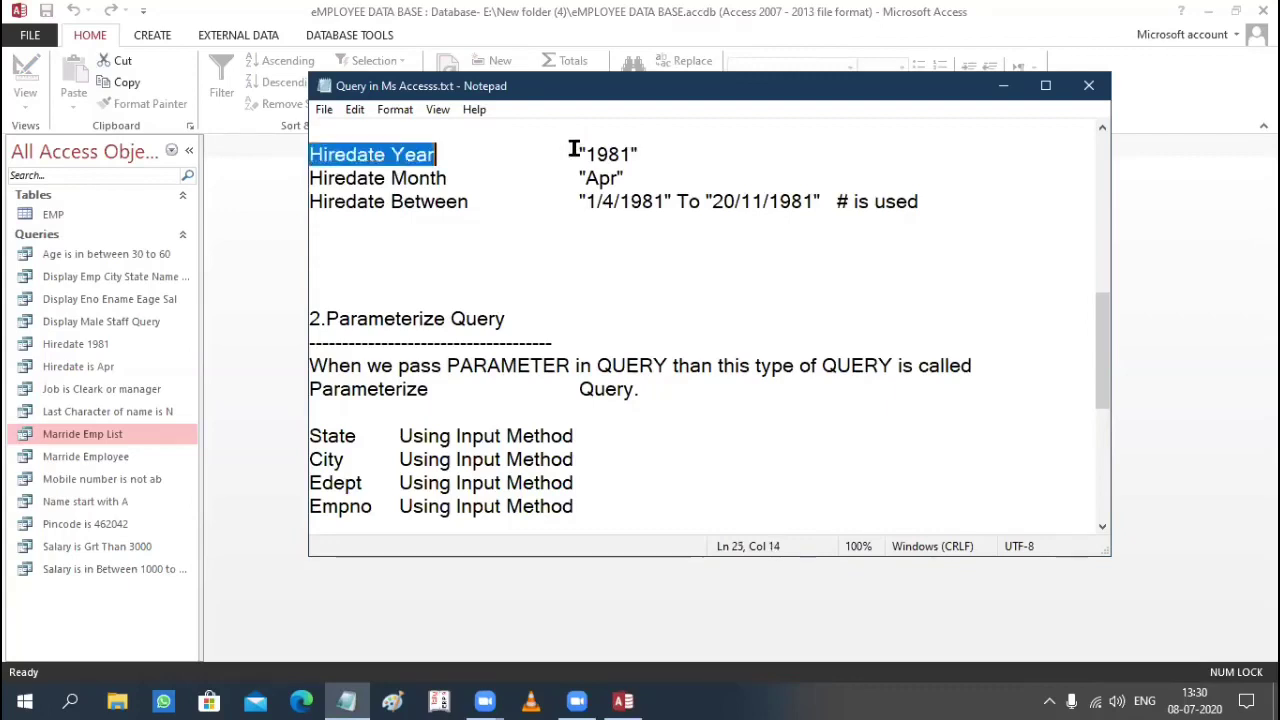
pyautogui.moveTo(579, 154); pyautogui.dragTo(638, 154)
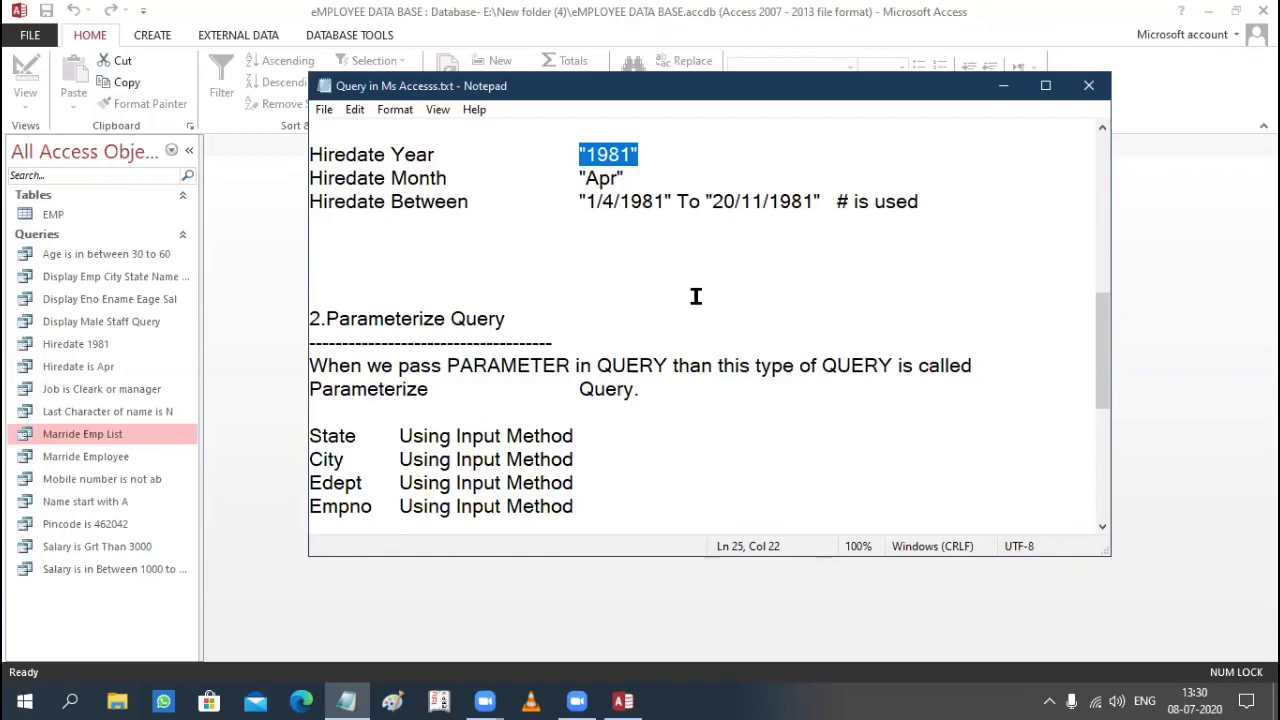
pyautogui.click(680, 281)
pyautogui.doubleClick(651, 152)
pyautogui.click(310, 272)
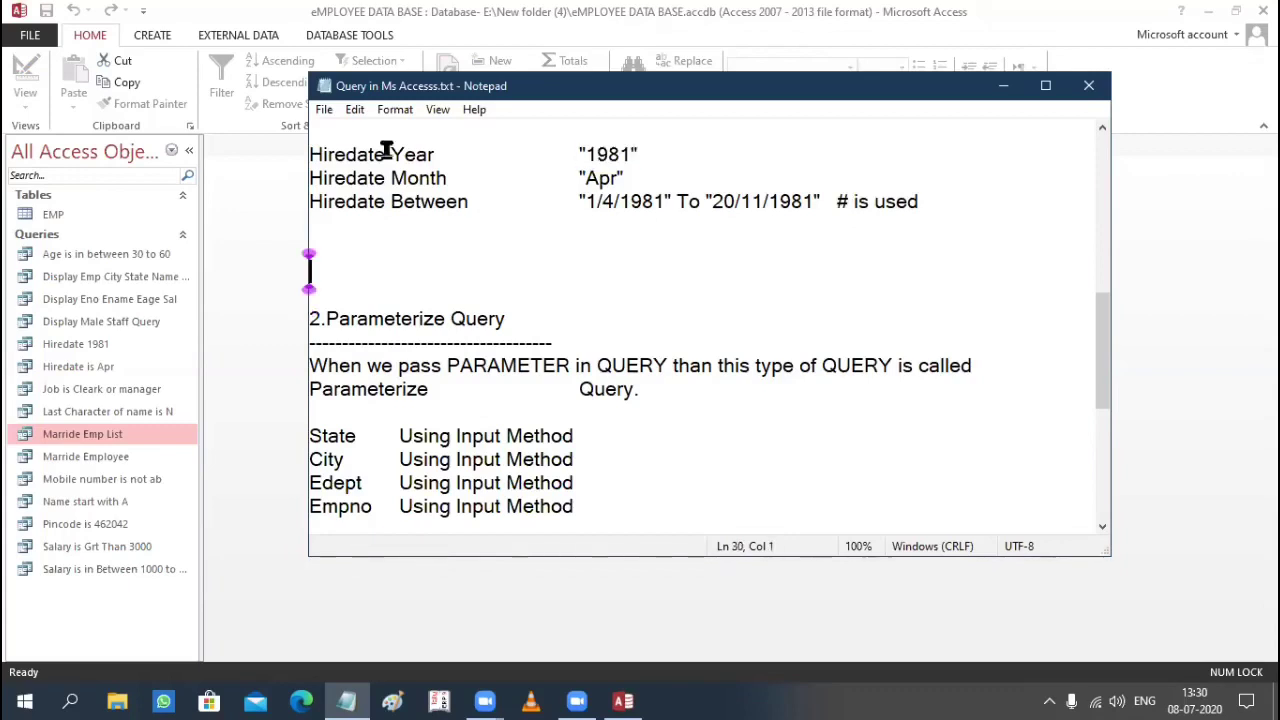
pyautogui.moveTo(392, 154); pyautogui.dragTo(416, 154)
pyautogui.doubleClick(649, 152)
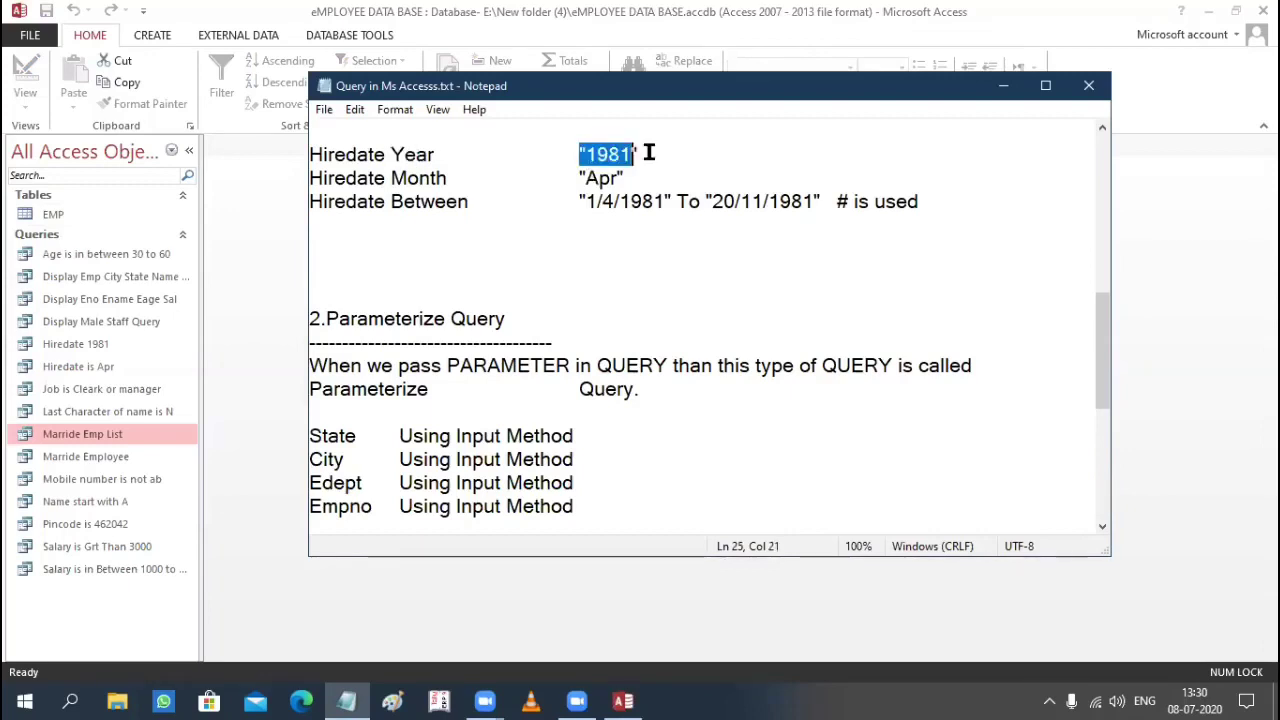
pyautogui.hotkey('shift', 'Right')
# Step: Minimize the notes, open the EMP table in Access and view the dates in the HIREDEATE column
pyautogui.click(1002, 86)
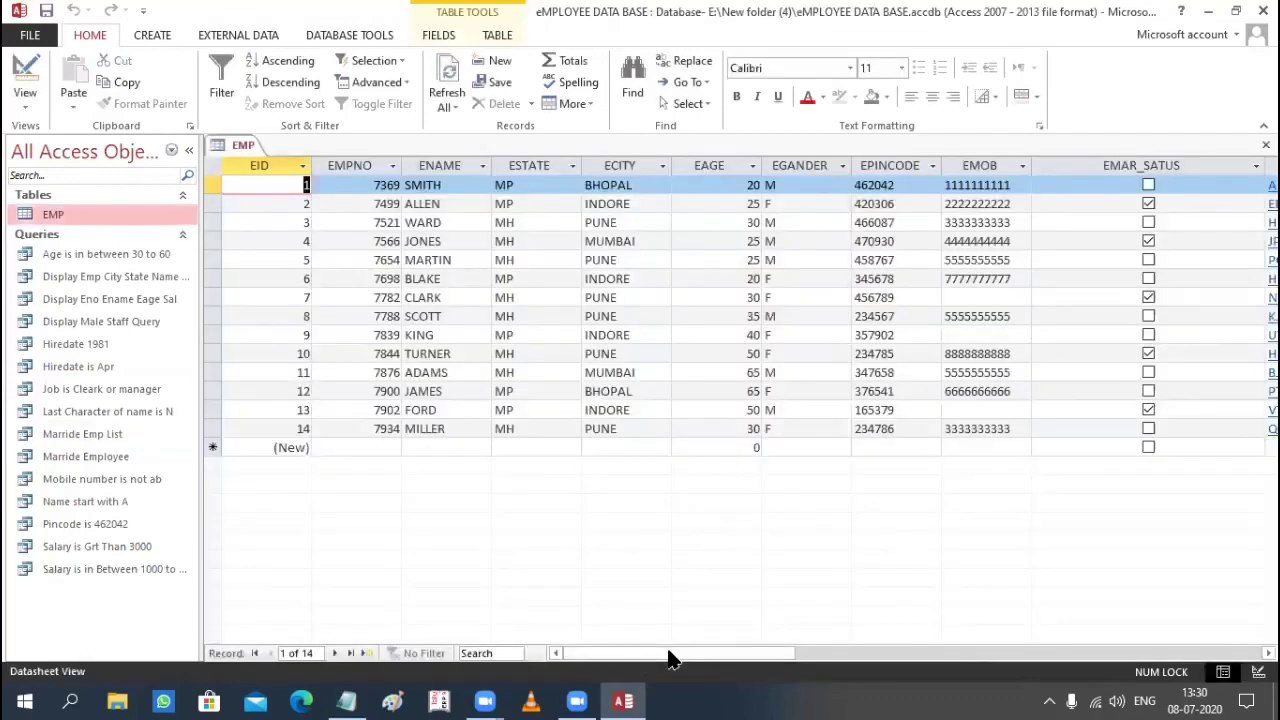
pyautogui.click(825, 655)
pyautogui.moveTo(825, 655); pyautogui.dragTo(895, 655)
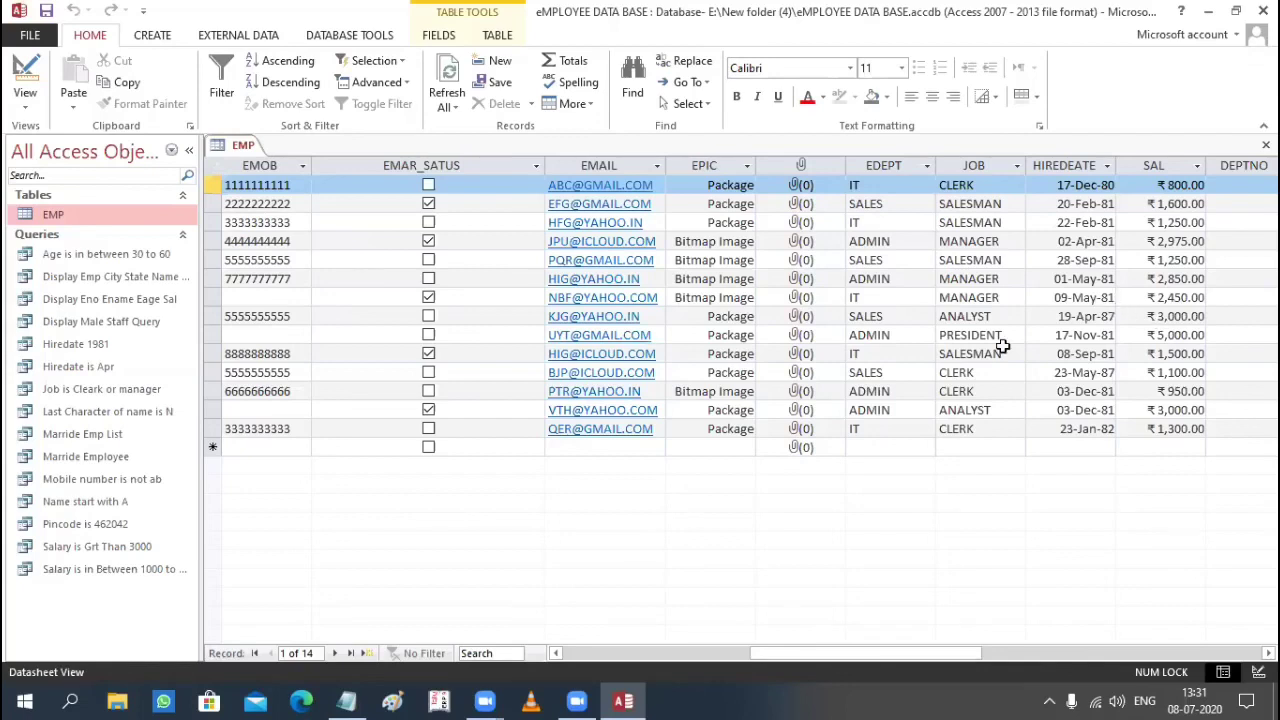
# Step: Create another query in Design View, add the EMP table and close the Show Table dialog
pyautogui.click(152, 35)
pyautogui.click(288, 98)
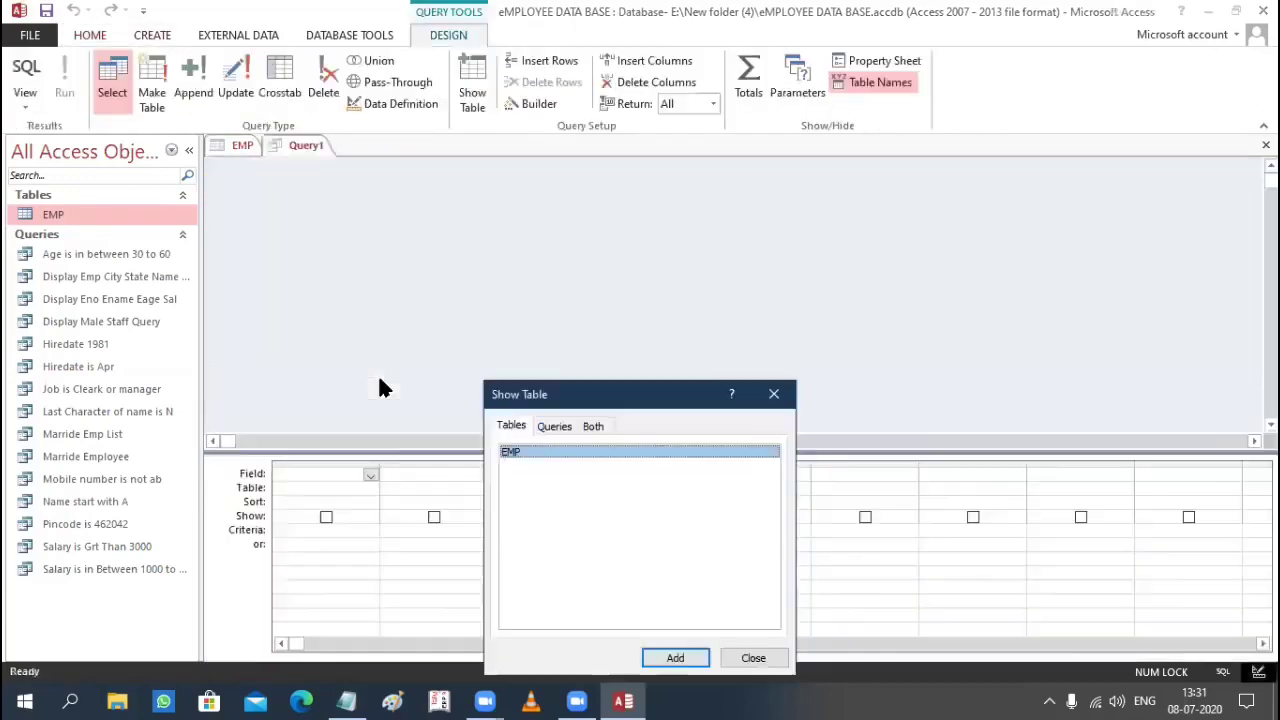
pyautogui.click(677, 658)
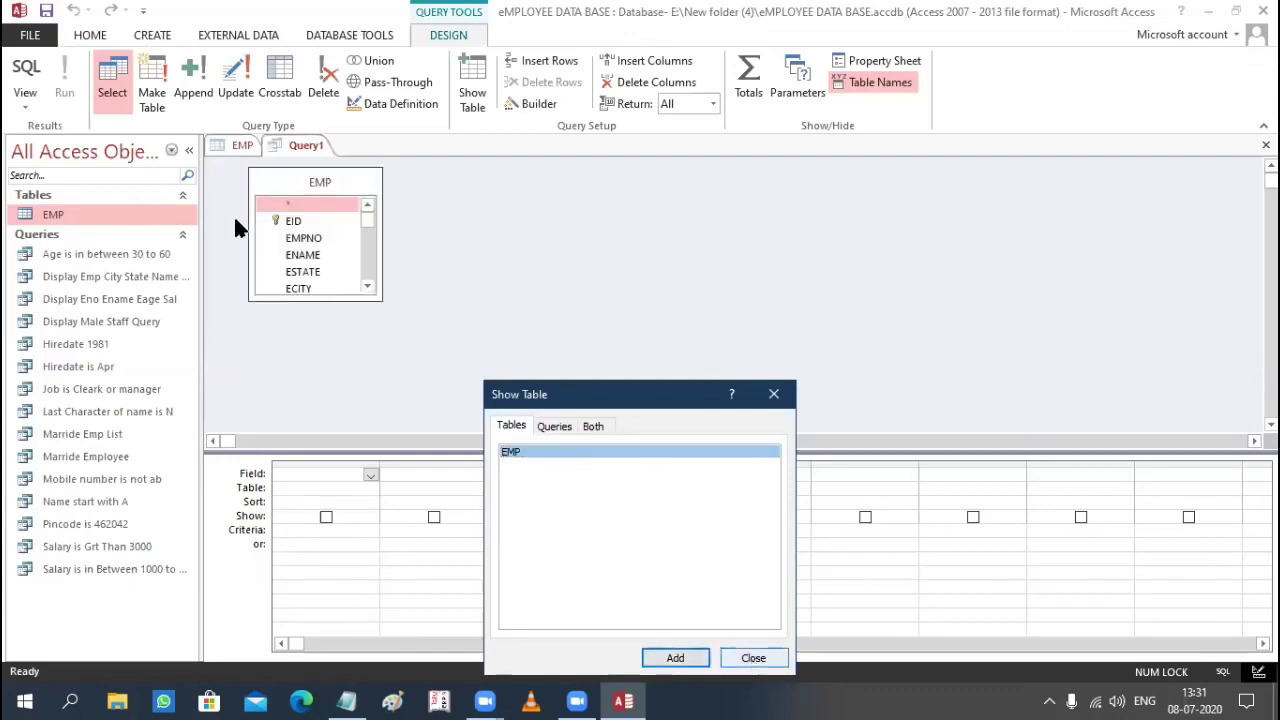
pyautogui.press('Escape')
# Step: Add all EMP fields to the new query's design grid and bring up the HIREDEATE column
pyautogui.doubleClick(320, 186)
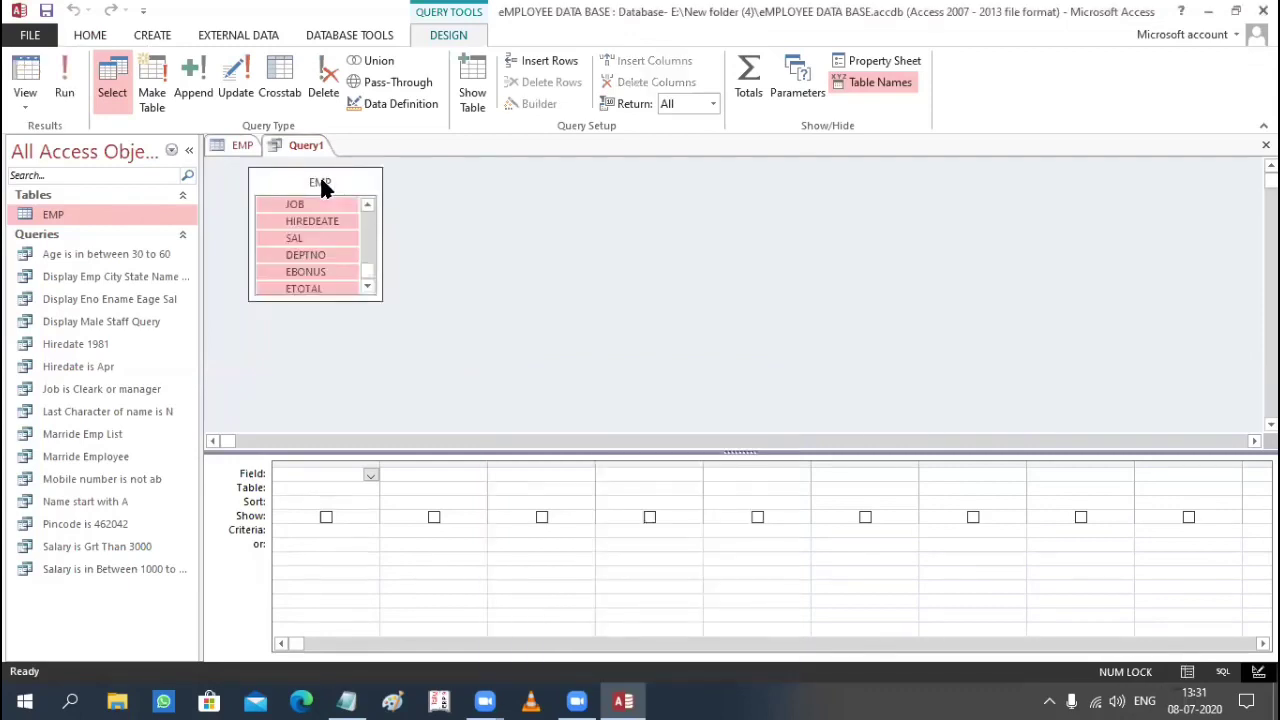
pyautogui.moveTo(320, 204); pyautogui.dragTo(323, 473)
pyautogui.click(749, 644)
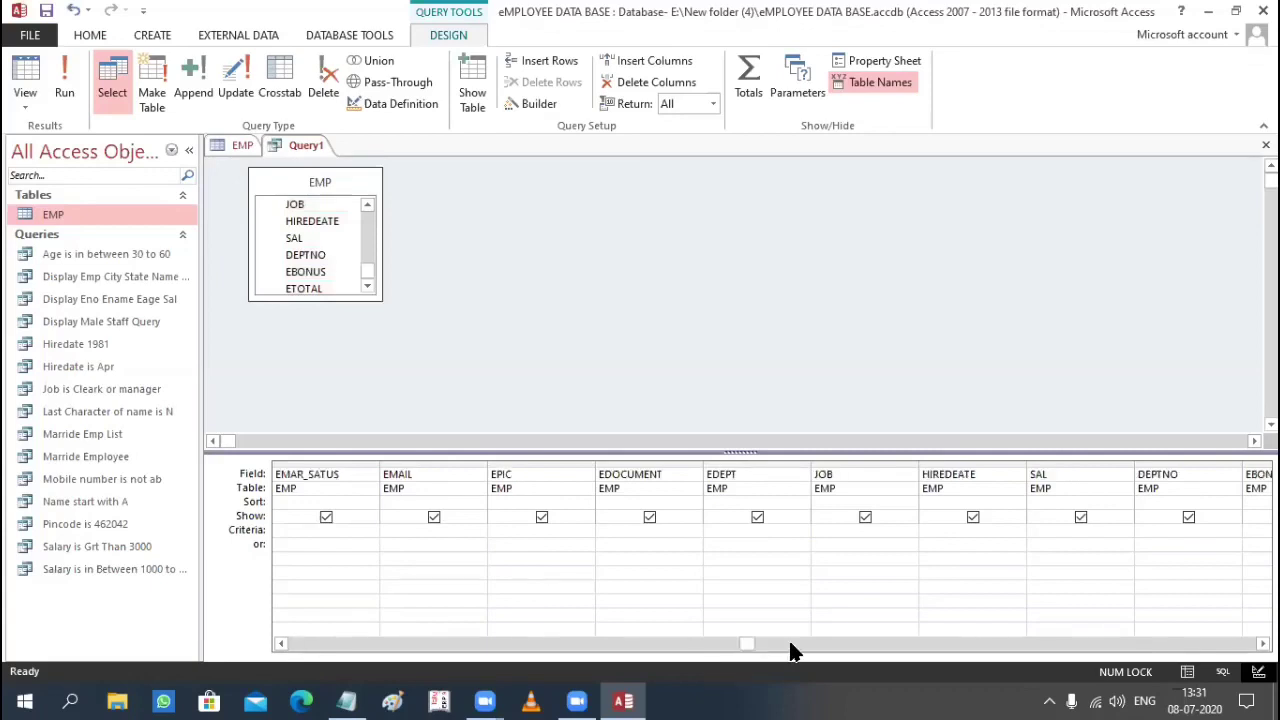
# Step: Open the Zoom editor for the HIREDEATE criteria, set its font to Tahoma Regular 16 and close the editor
pyautogui.click(790, 645)
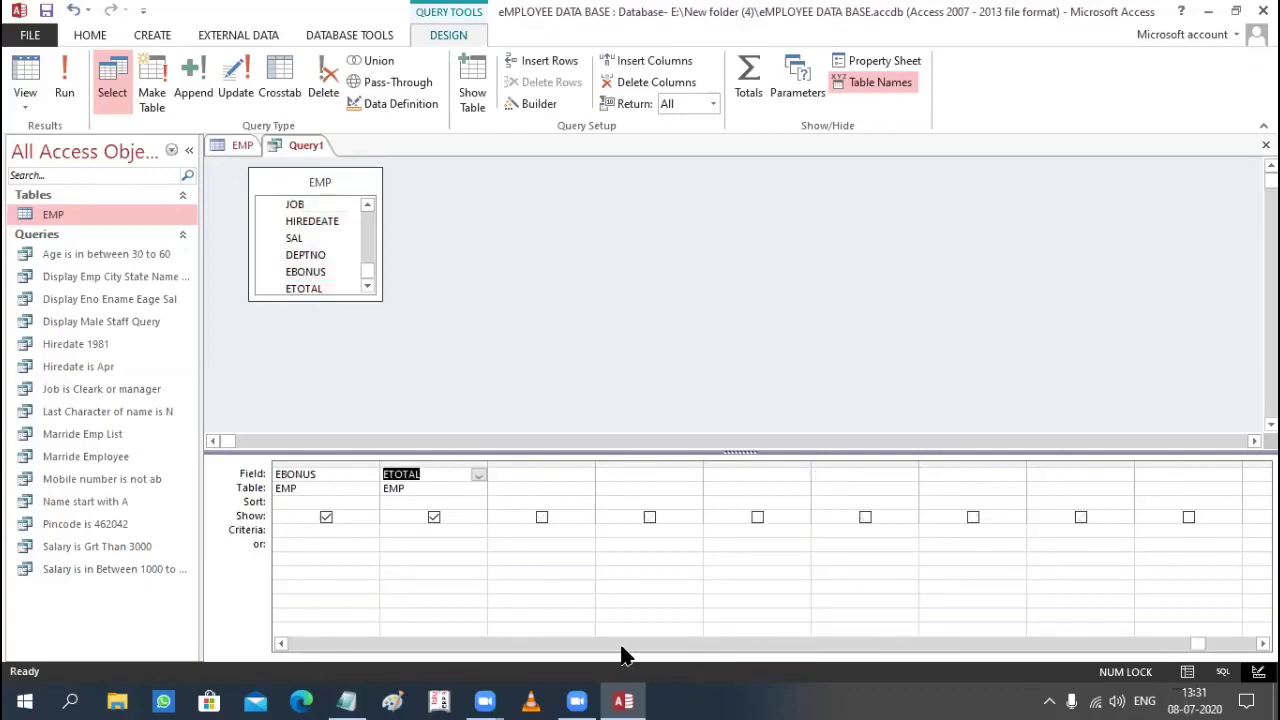
pyautogui.scroll(3, 905, 537)
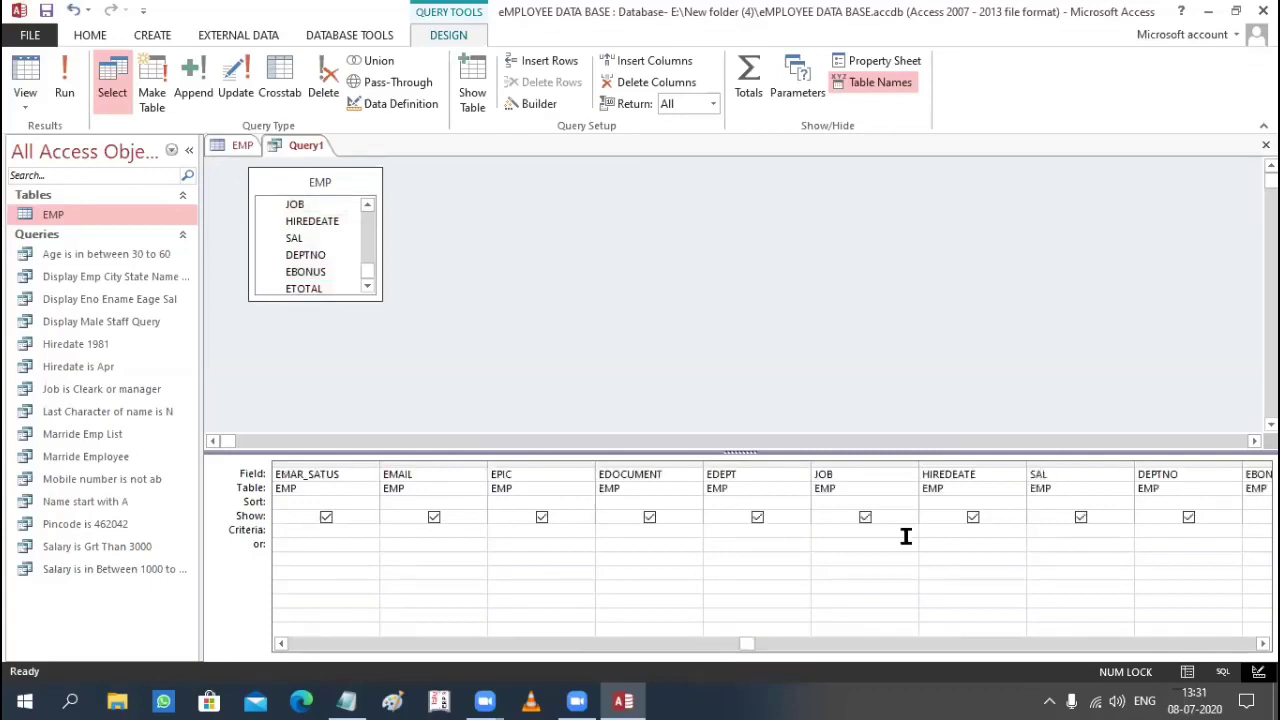
pyautogui.click(945, 489)
pyautogui.click(947, 562)
pyautogui.rightClick(990, 532)
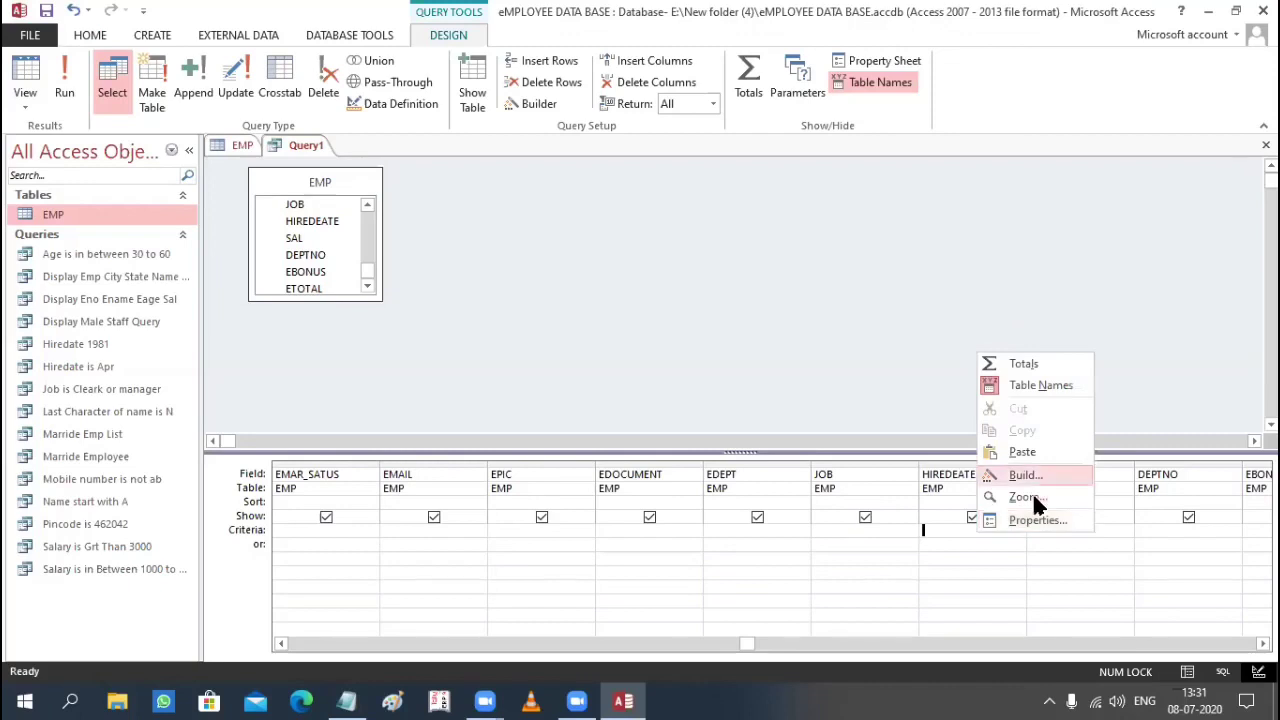
pyautogui.click(1026, 476)
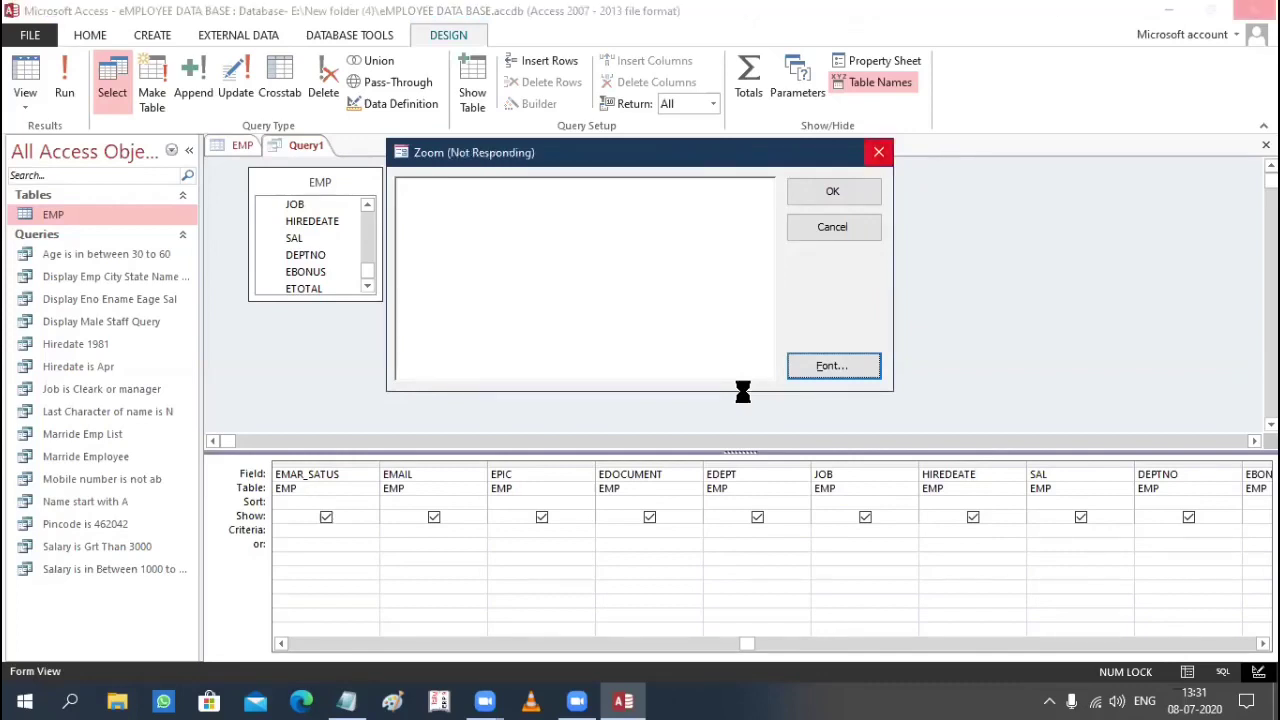
pyautogui.click(735, 328)
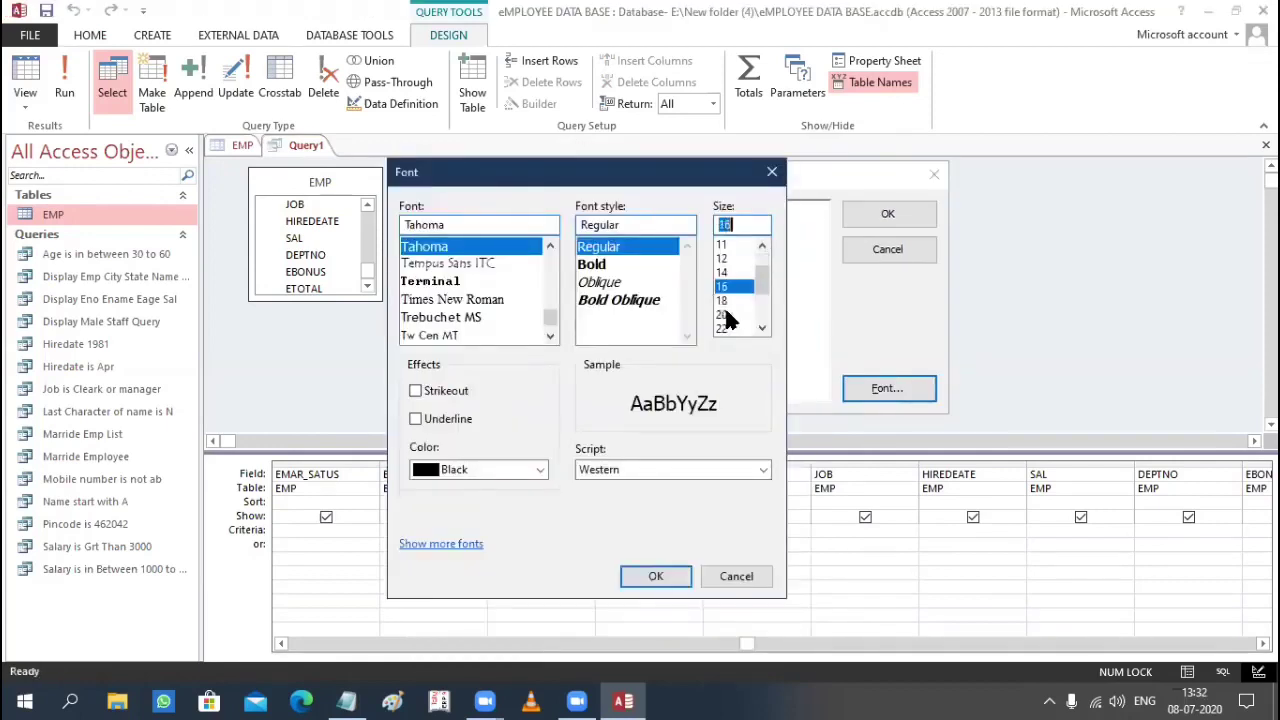
pyautogui.click(684, 572)
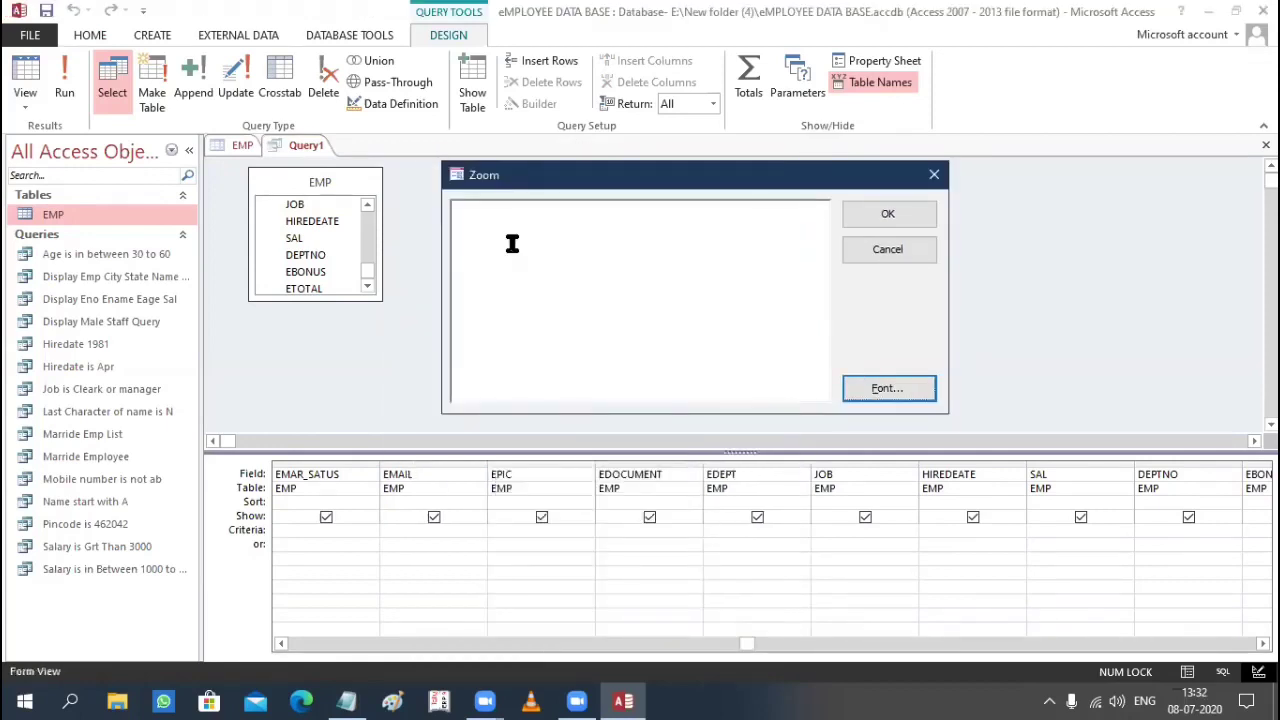
pyautogui.click(605, 345)
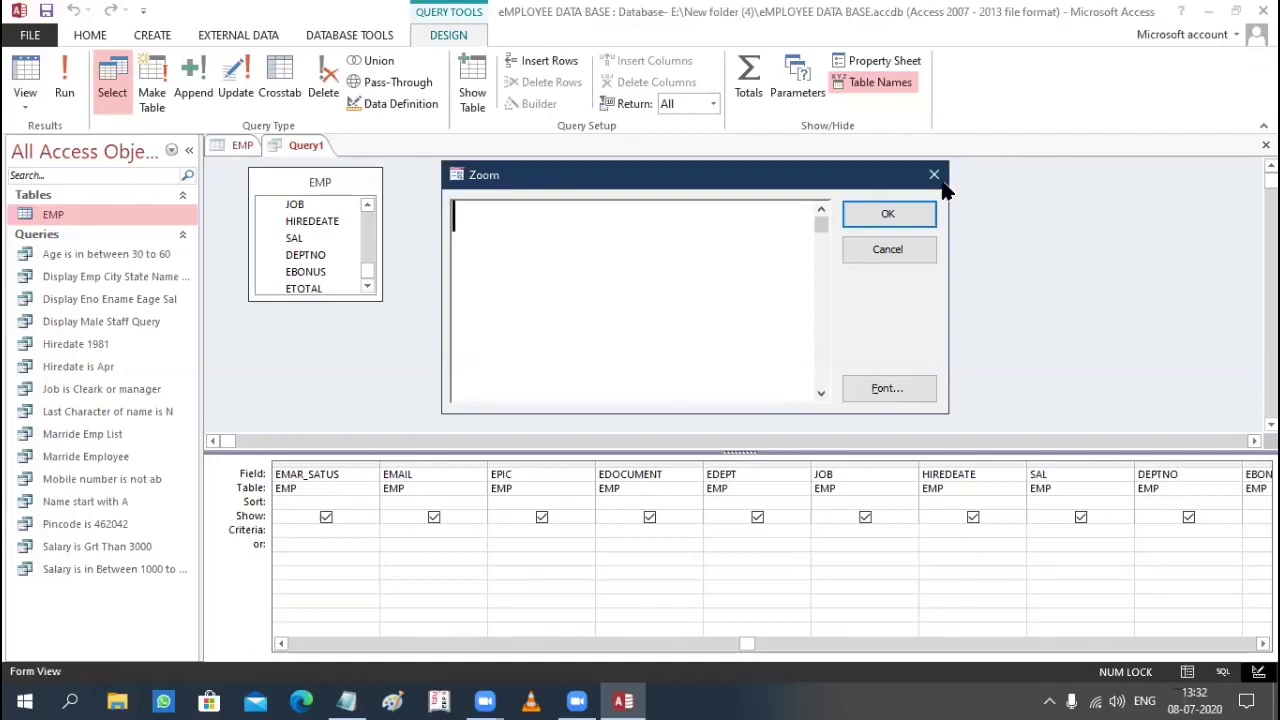
pyautogui.press('Escape')
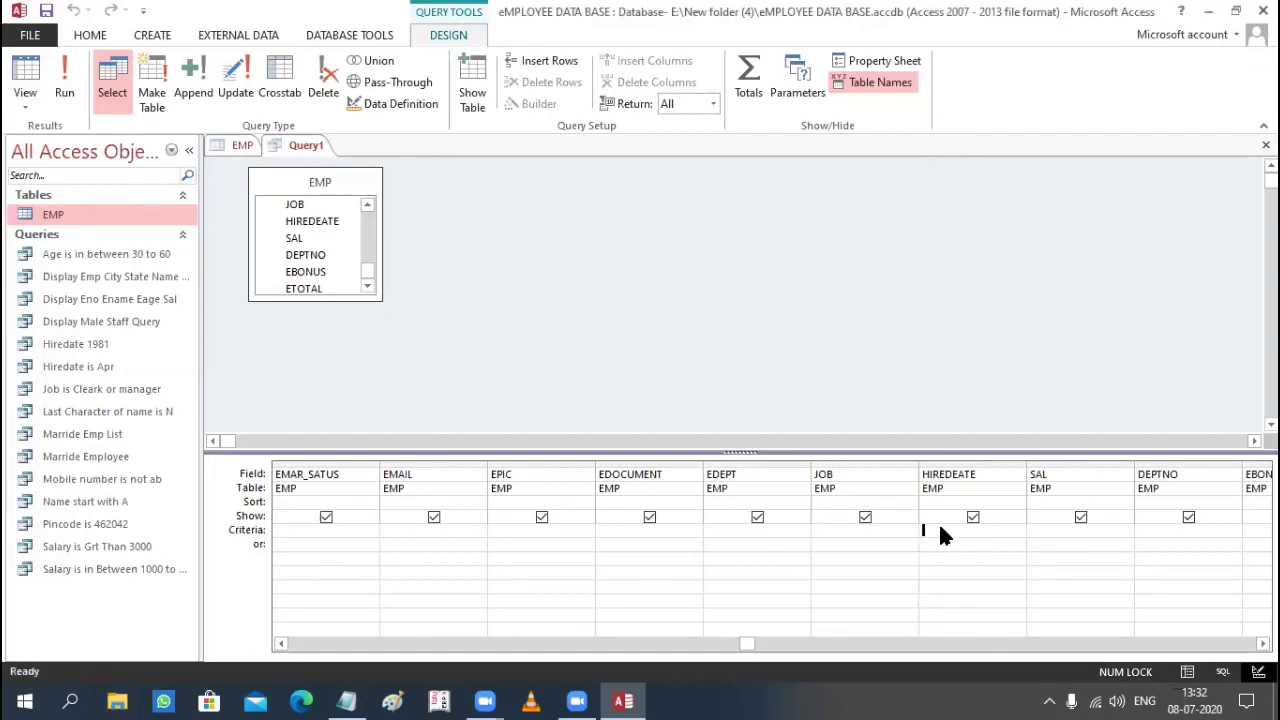
# Step: Reopen the Zoom editor for the HIREDEATE criteria and enter the expression year([Hiredate])=1981
pyautogui.rightClick(940, 530)
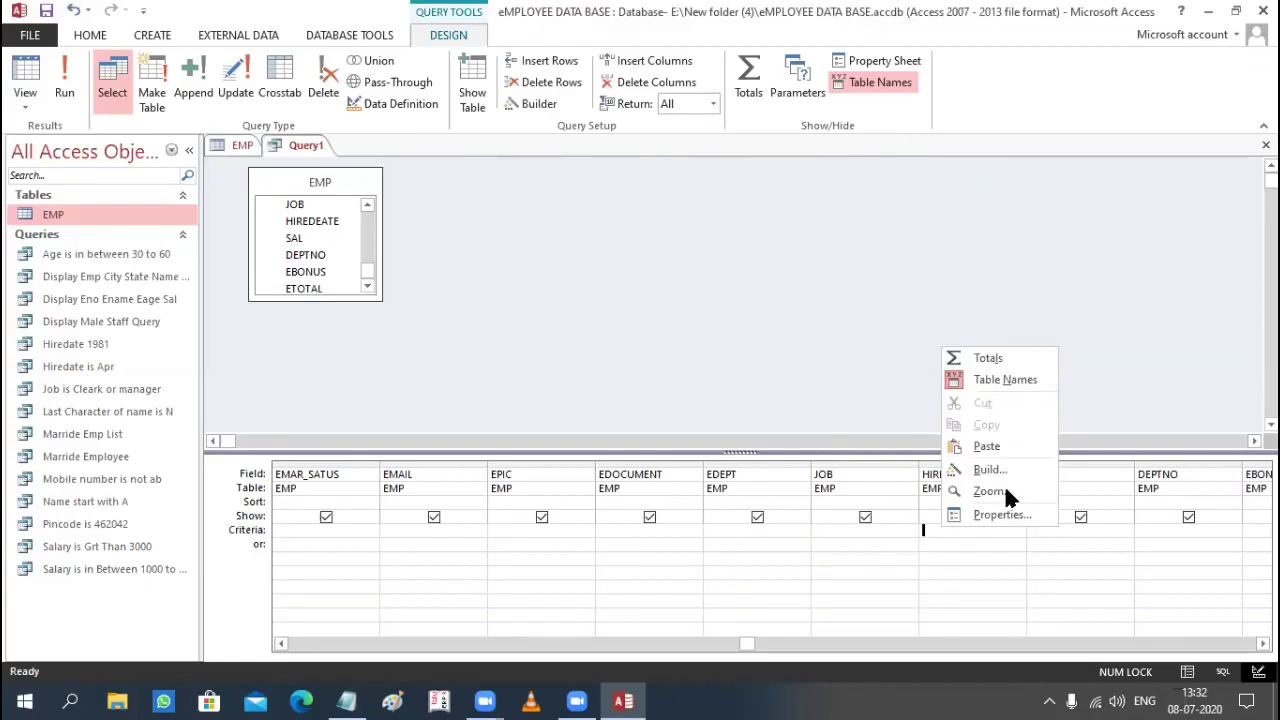
pyautogui.press('Return')
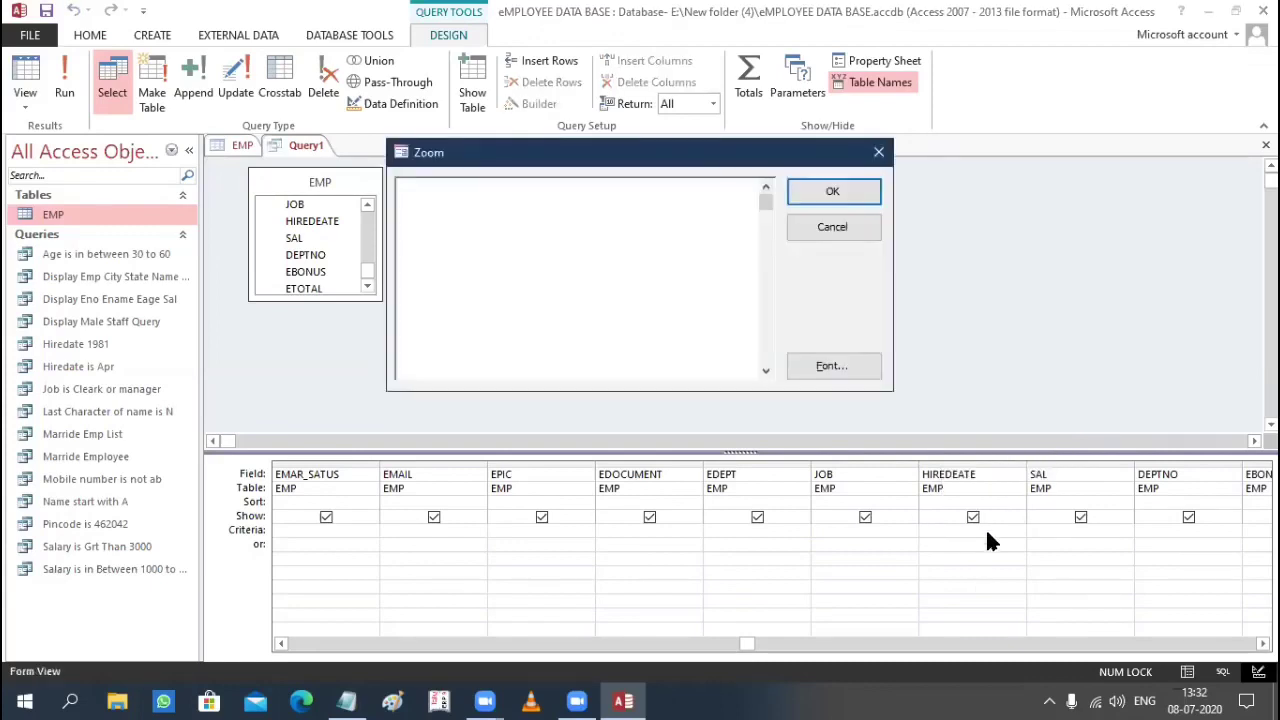
pyautogui.click(509, 257)
pyautogui.write('yae')
pyautogui.press('BackSpace')
pyautogui.write('ar')
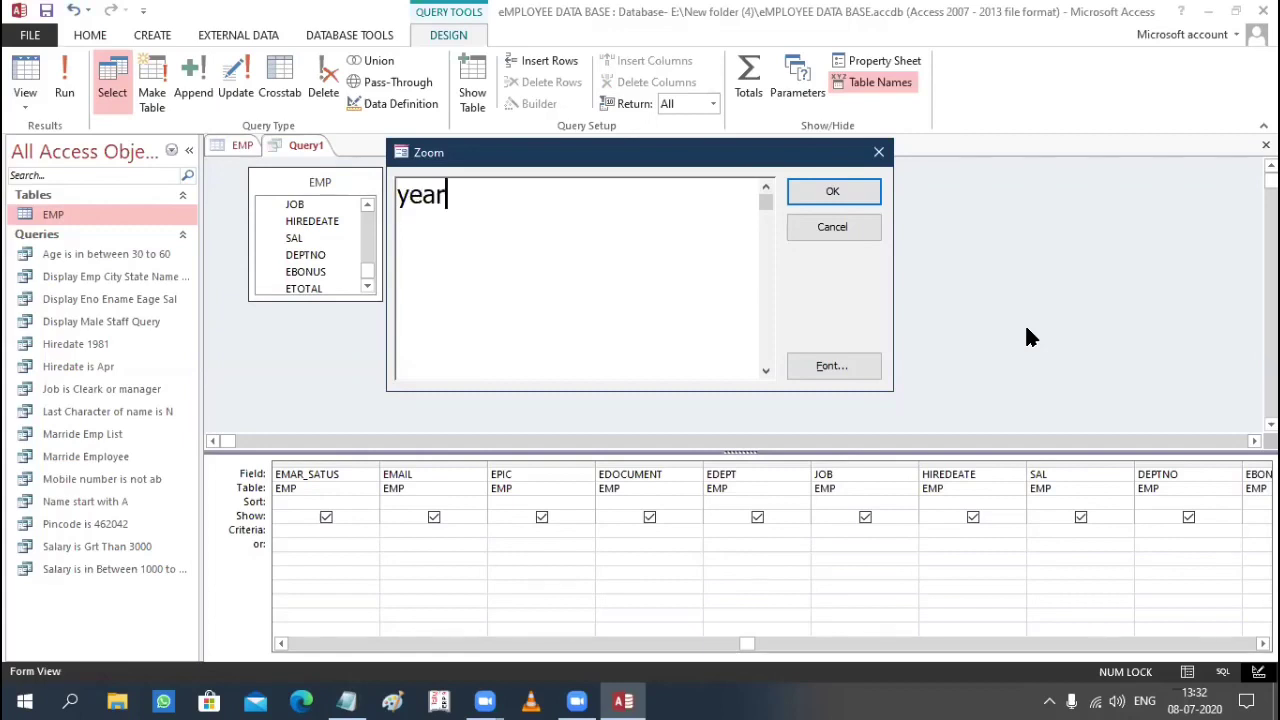
pyautogui.write('([Hiredate]')
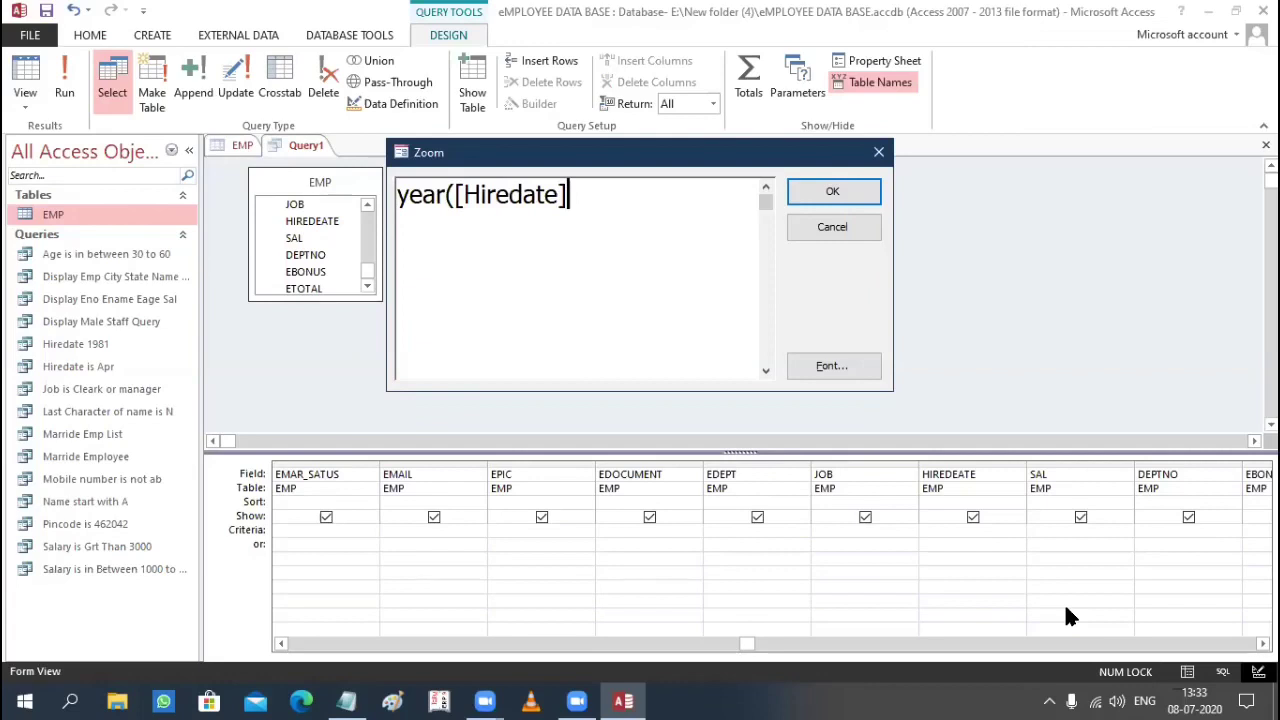
pyautogui.write(')')
pyautogui.write('=198')
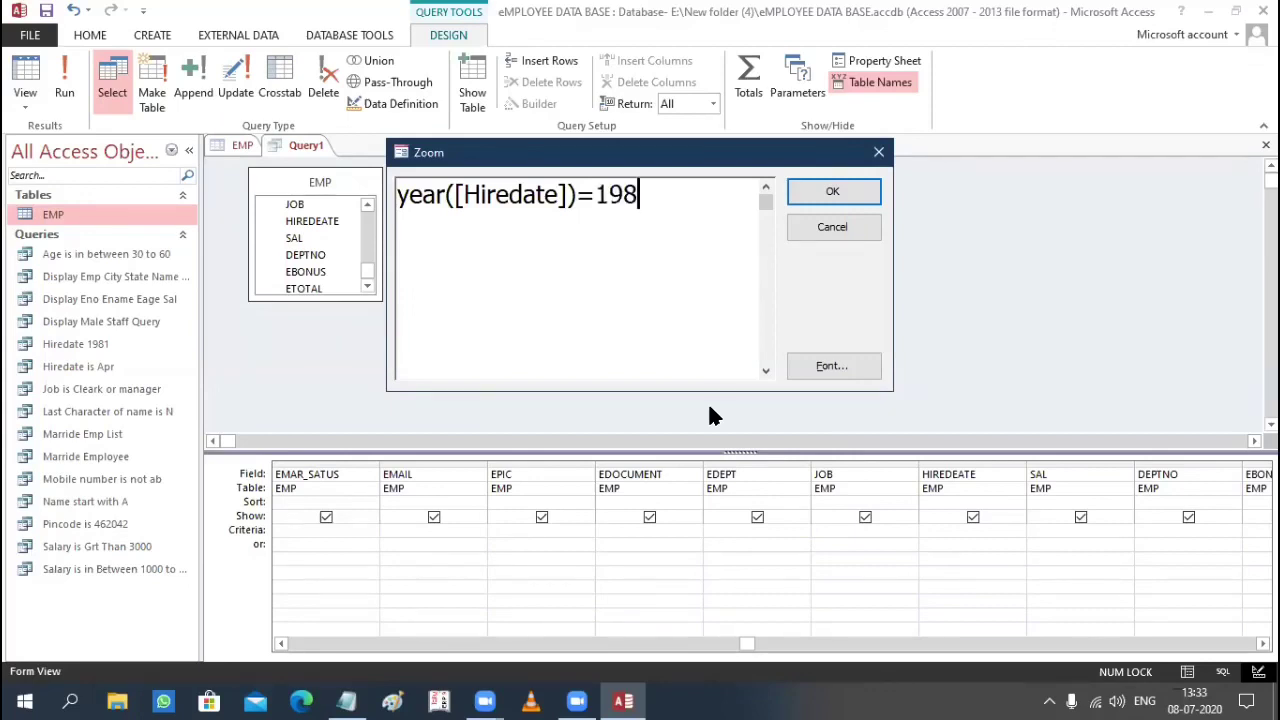
pyautogui.write('1')
# Step: Check the year function and the value 1981 in the expression, and apply it as the HIREDEATE criterion
pyautogui.press('Left')
pyautogui.doubleClick(562, 195)
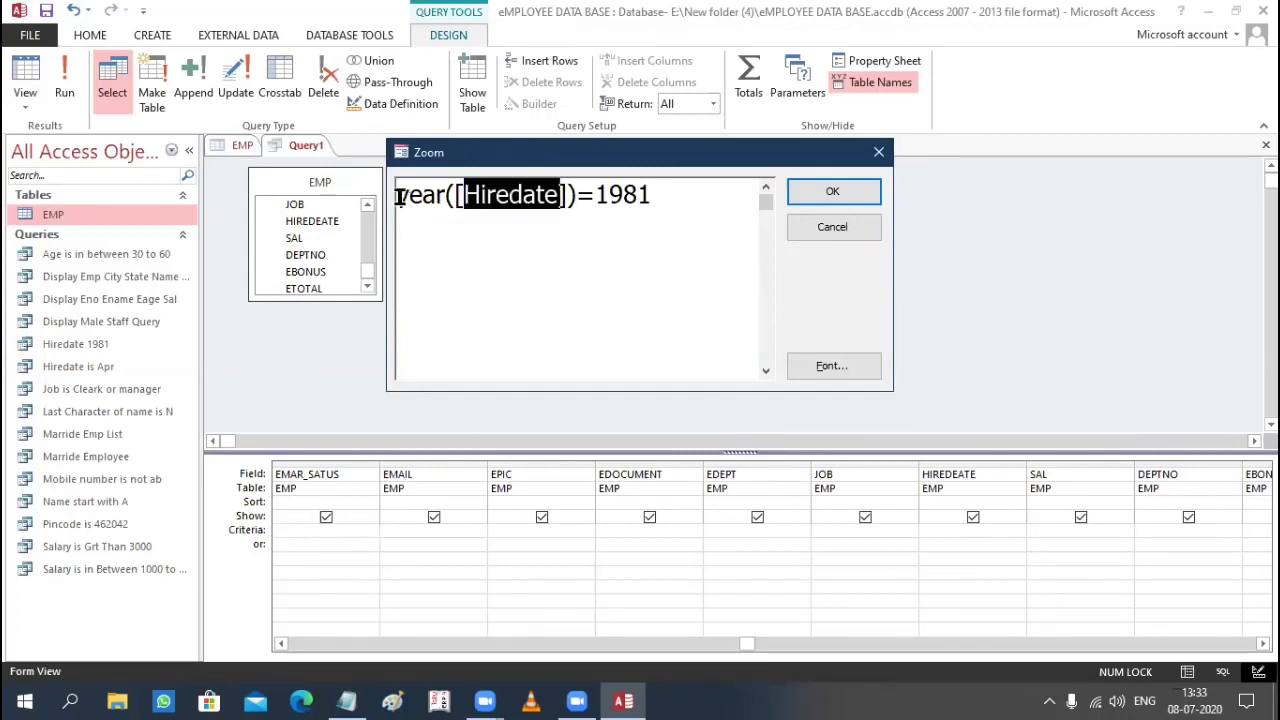
pyautogui.moveTo(580, 197); pyautogui.dragTo(397, 195)
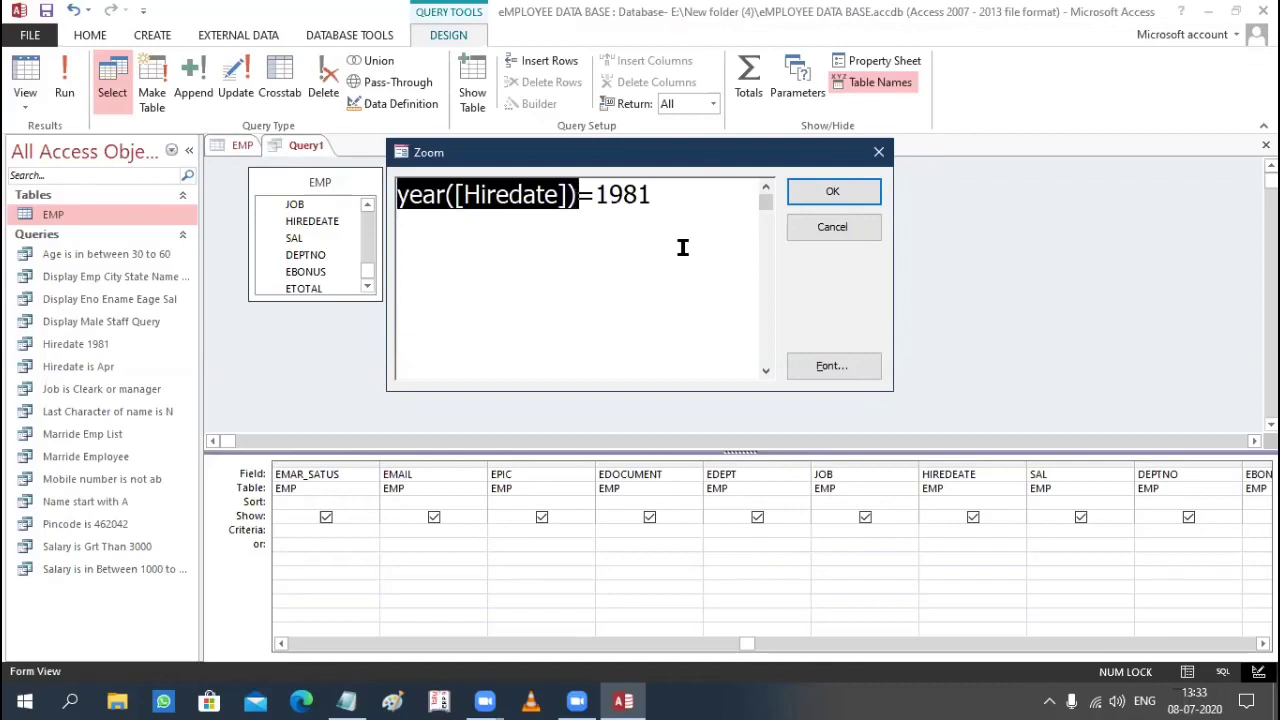
pyautogui.click(598, 195)
pyautogui.doubleClick(614, 194)
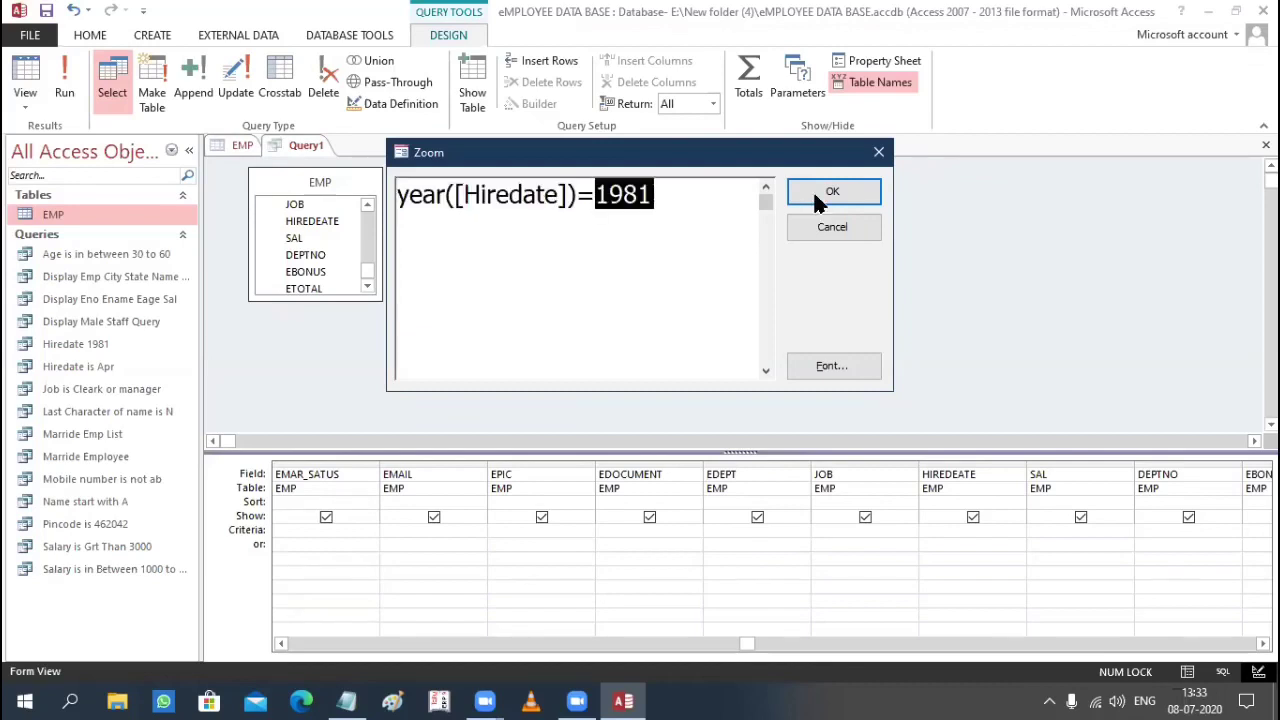
pyautogui.press('Return')
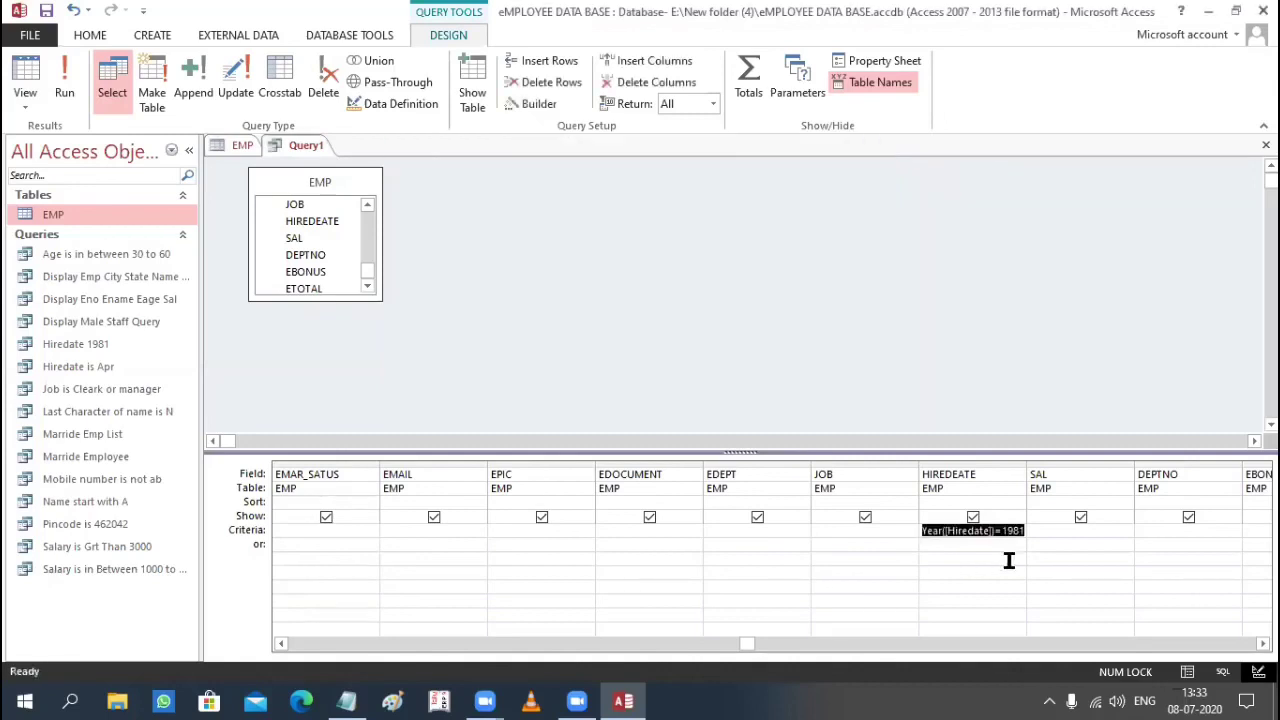
pyautogui.click(1009, 560)
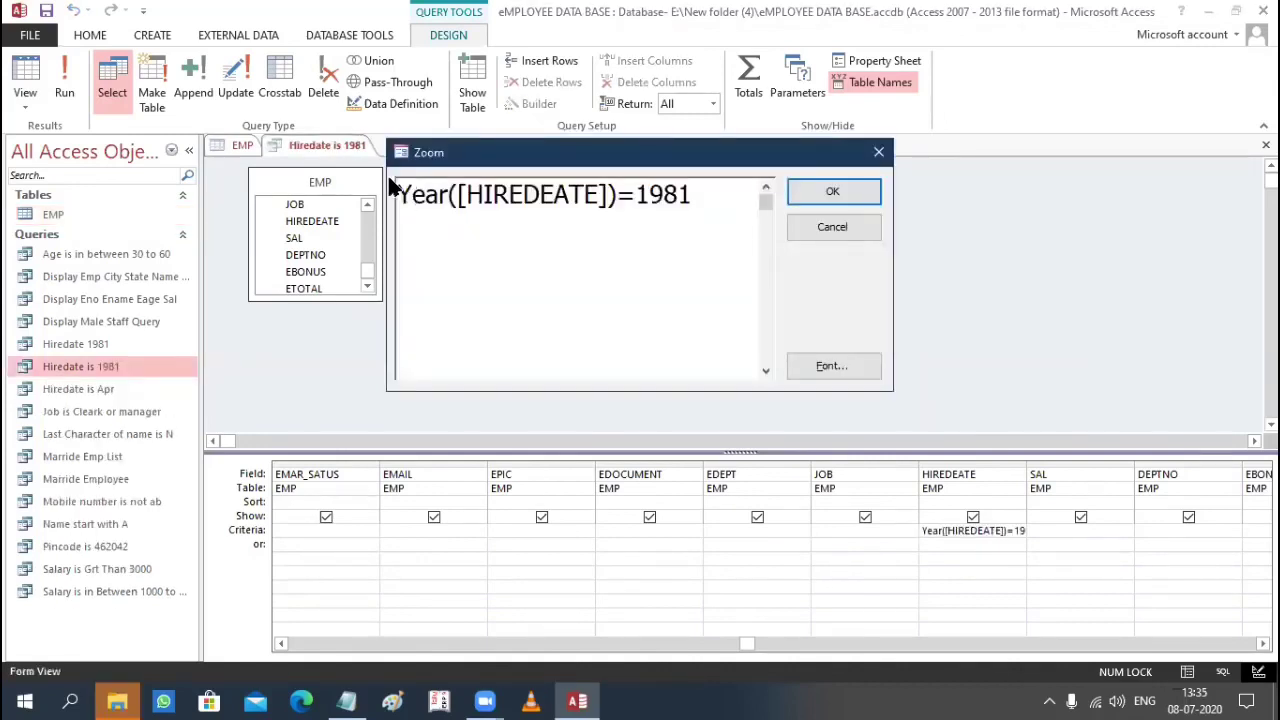
# Step: Accept the criterion Year([HIREDEATE])=1981, run the query and review the HIREDEATE dates in the results
pyautogui.moveTo(400, 194); pyautogui.dragTo(694, 194)
pyautogui.click(452, 196)
pyautogui.click(848, 190)
pyautogui.click(65, 94)
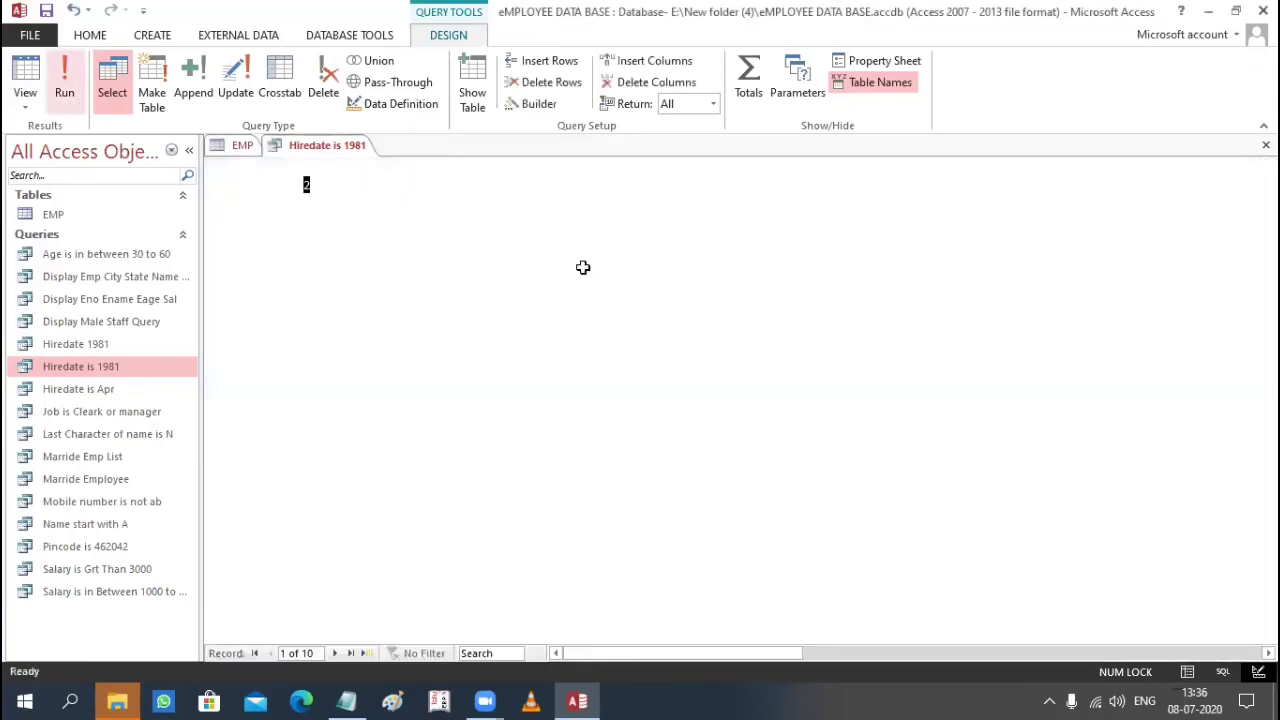
pyautogui.moveTo(730, 658); pyautogui.dragTo(965, 652)
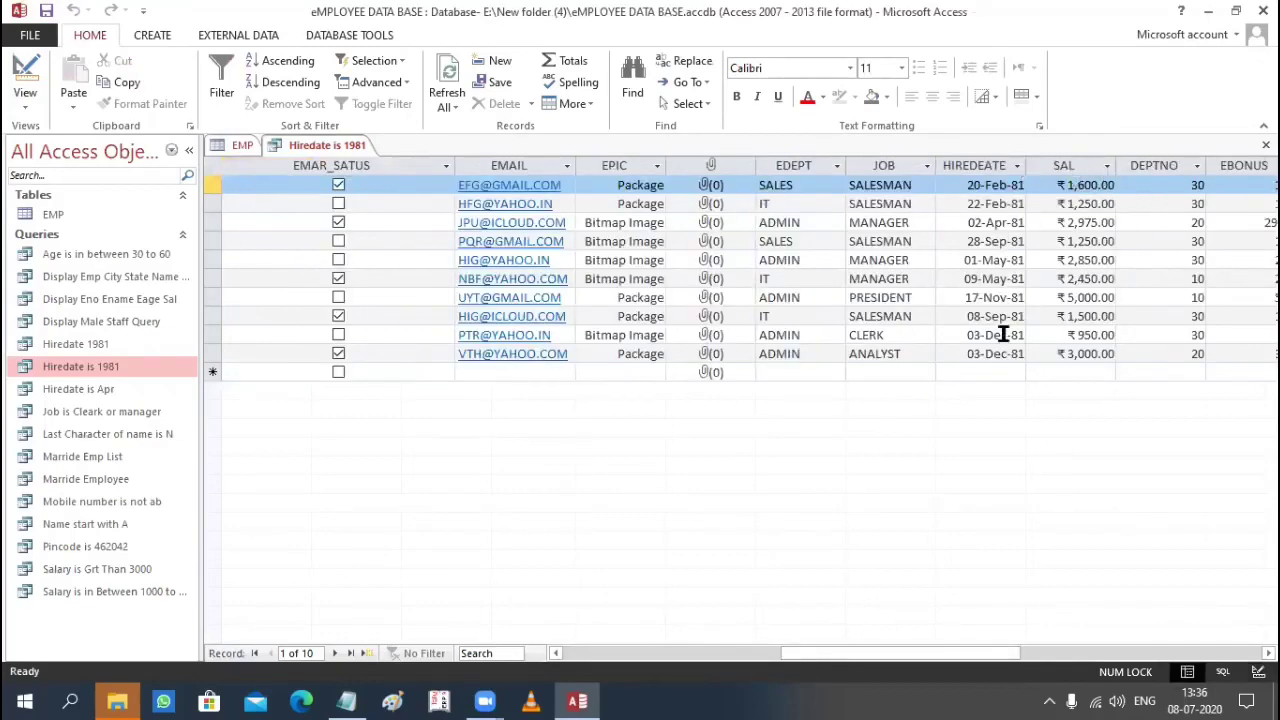
pyautogui.moveTo(886, 654); pyautogui.dragTo(566, 657)
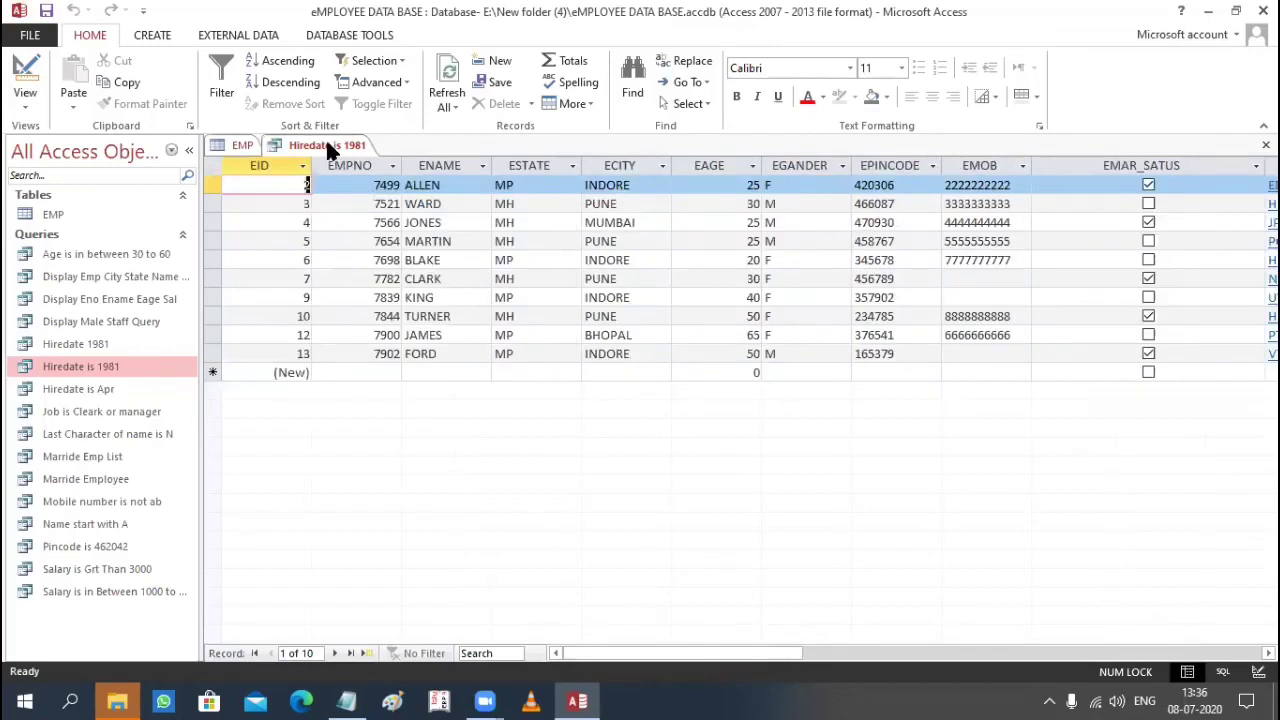
# Step: Close the Hiredate is 1981 query and the EMP table together
pyautogui.rightClick(330, 146)
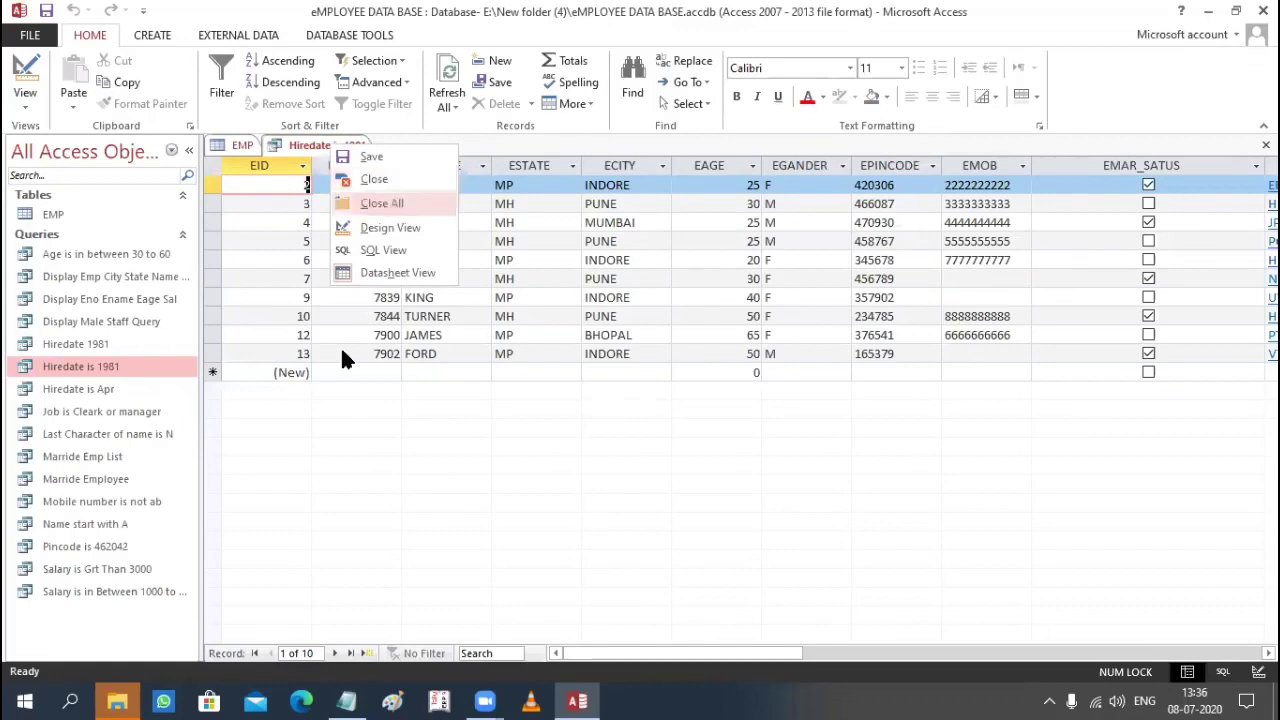
pyautogui.click(394, 203)
pyautogui.click(580, 405)
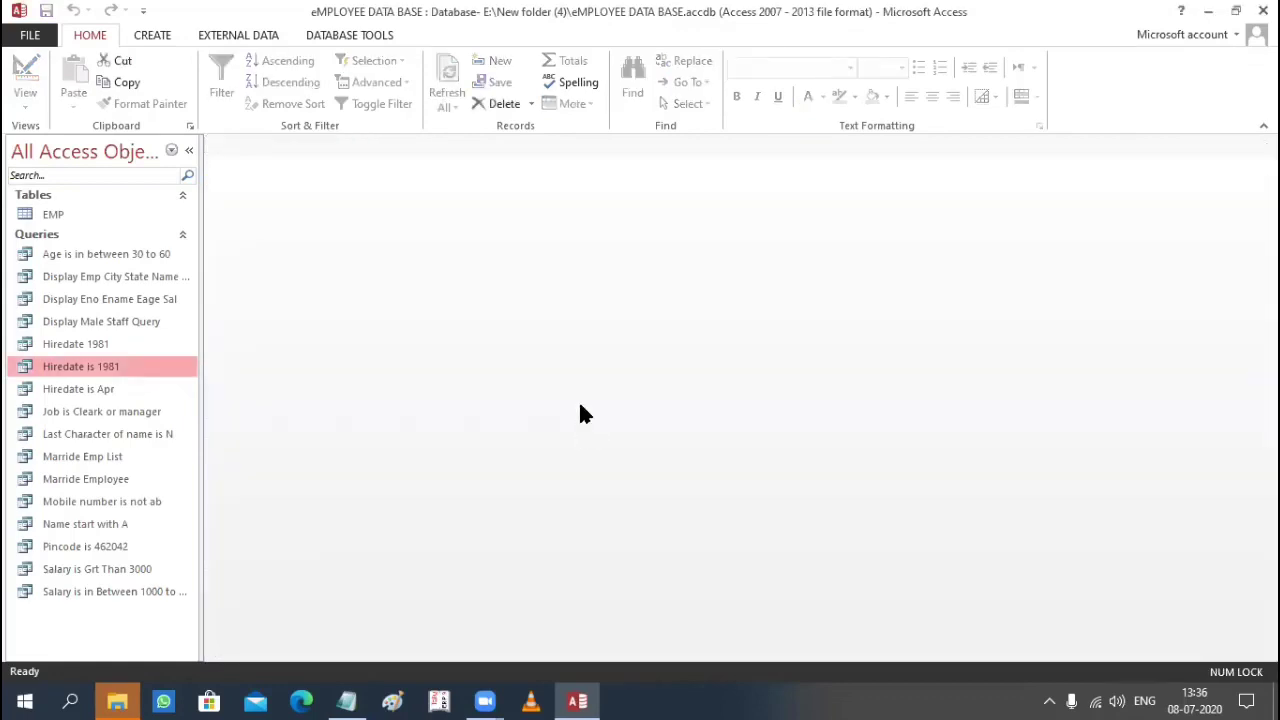
# Step: Switch to the Notepad query notes and highlight the Hiredate Month entry with its criterion "Apr"
pyautogui.click(355, 700)
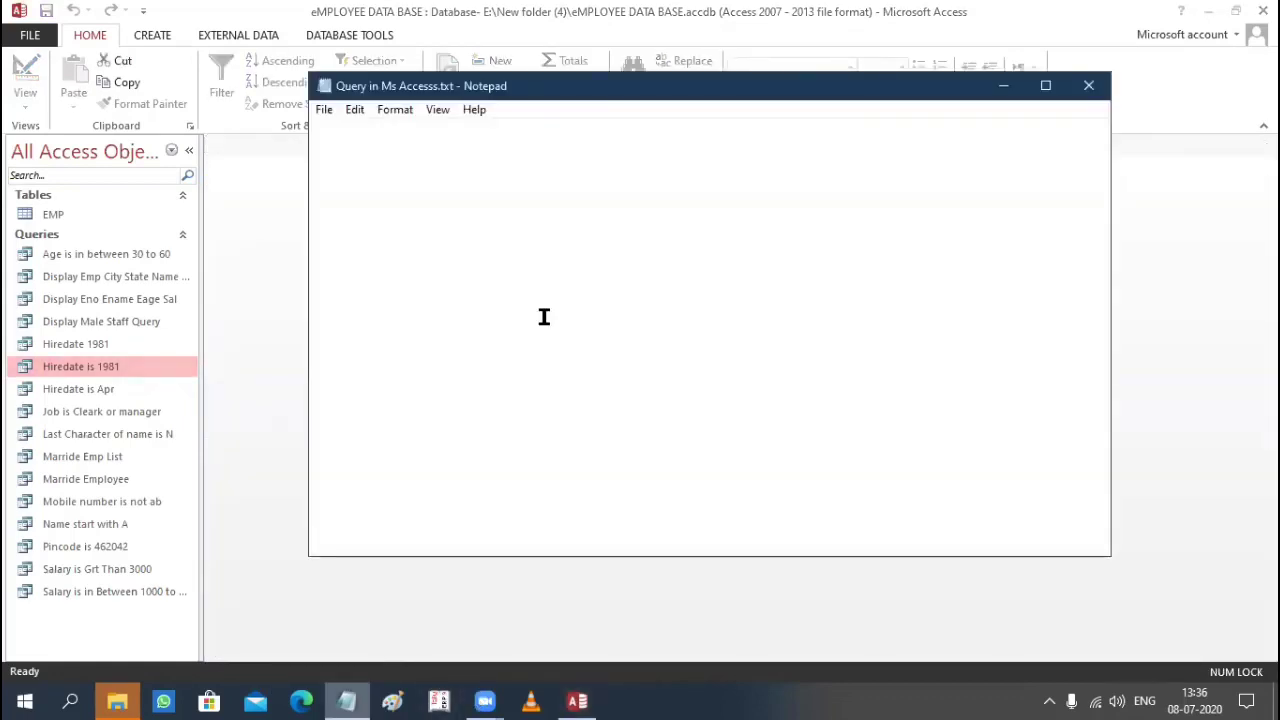
pyautogui.click(578, 148)
pyautogui.moveTo(578, 148); pyautogui.dragTo(666, 147)
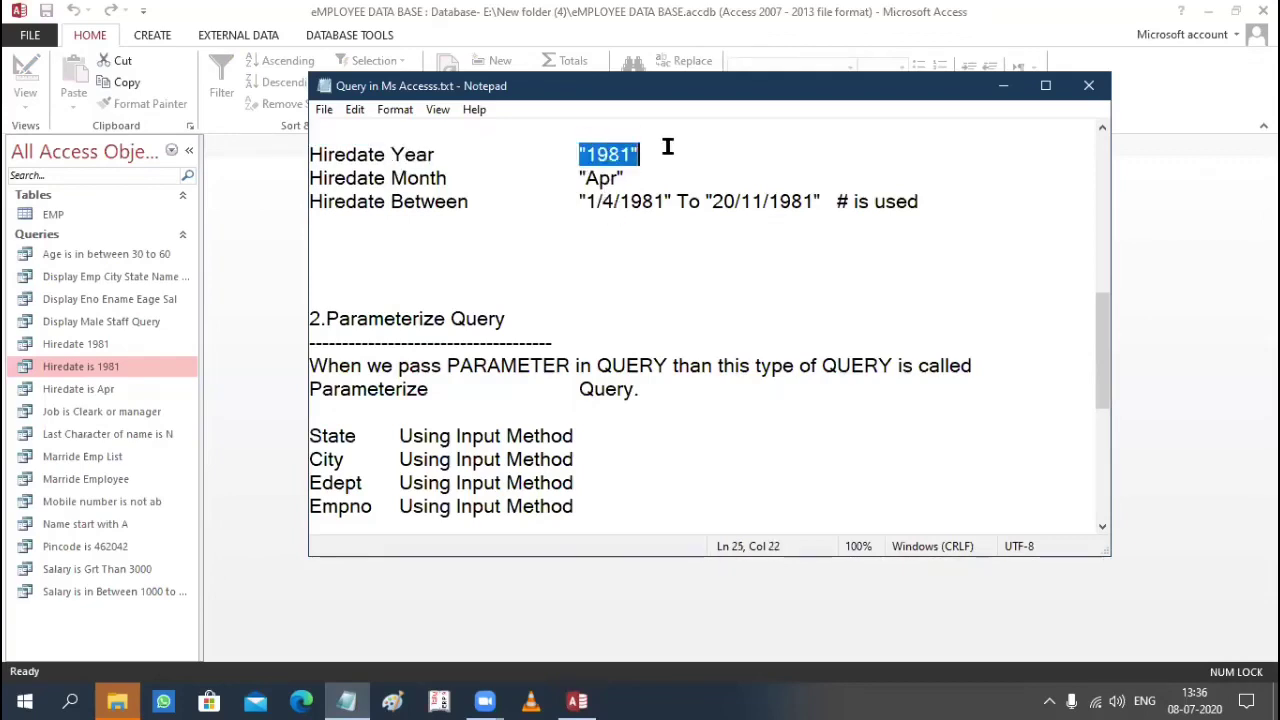
pyautogui.click(638, 251)
pyautogui.click(580, 177)
pyautogui.moveTo(580, 177); pyautogui.dragTo(628, 177)
pyautogui.click(488, 200)
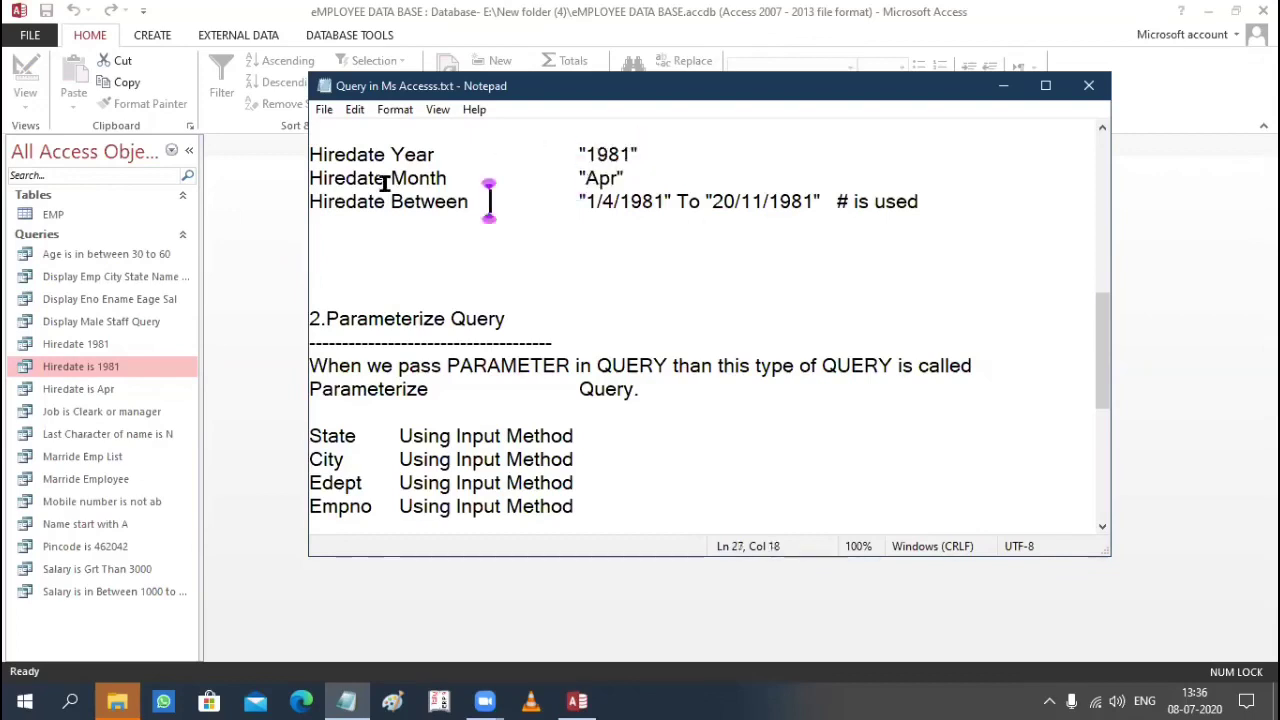
pyautogui.moveTo(309, 177); pyautogui.dragTo(632, 180)
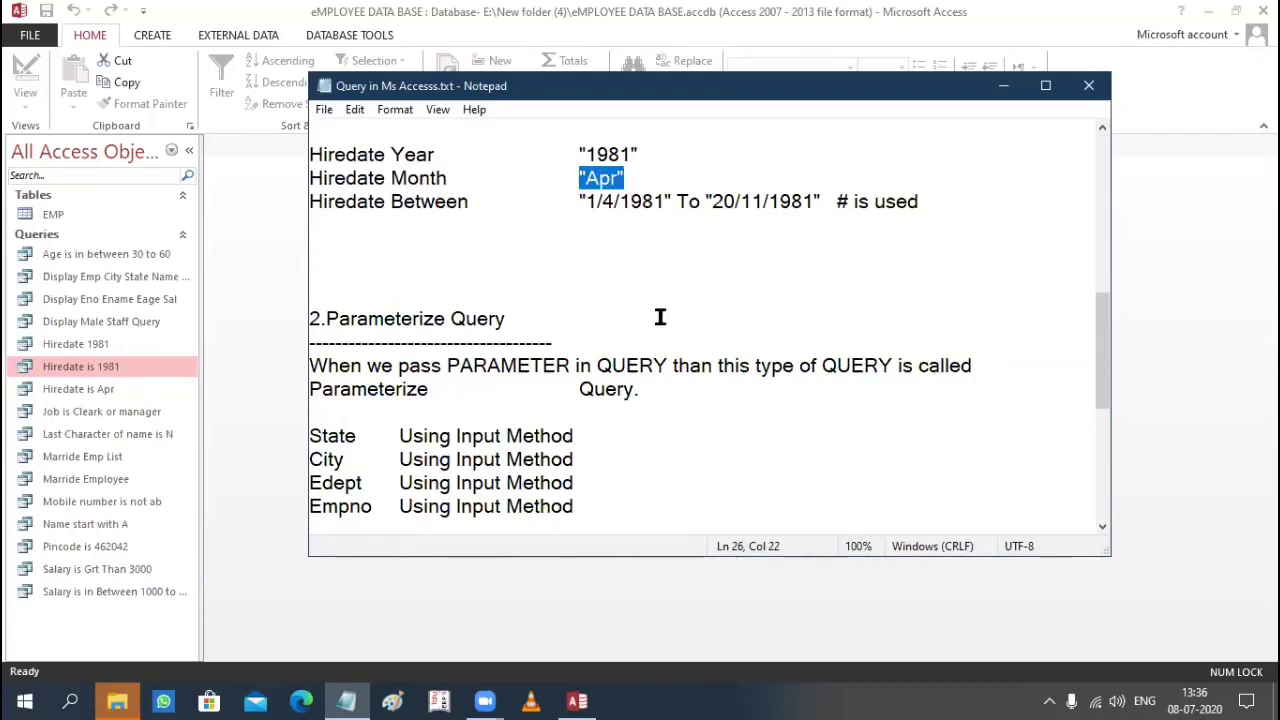
pyautogui.click(507, 318)
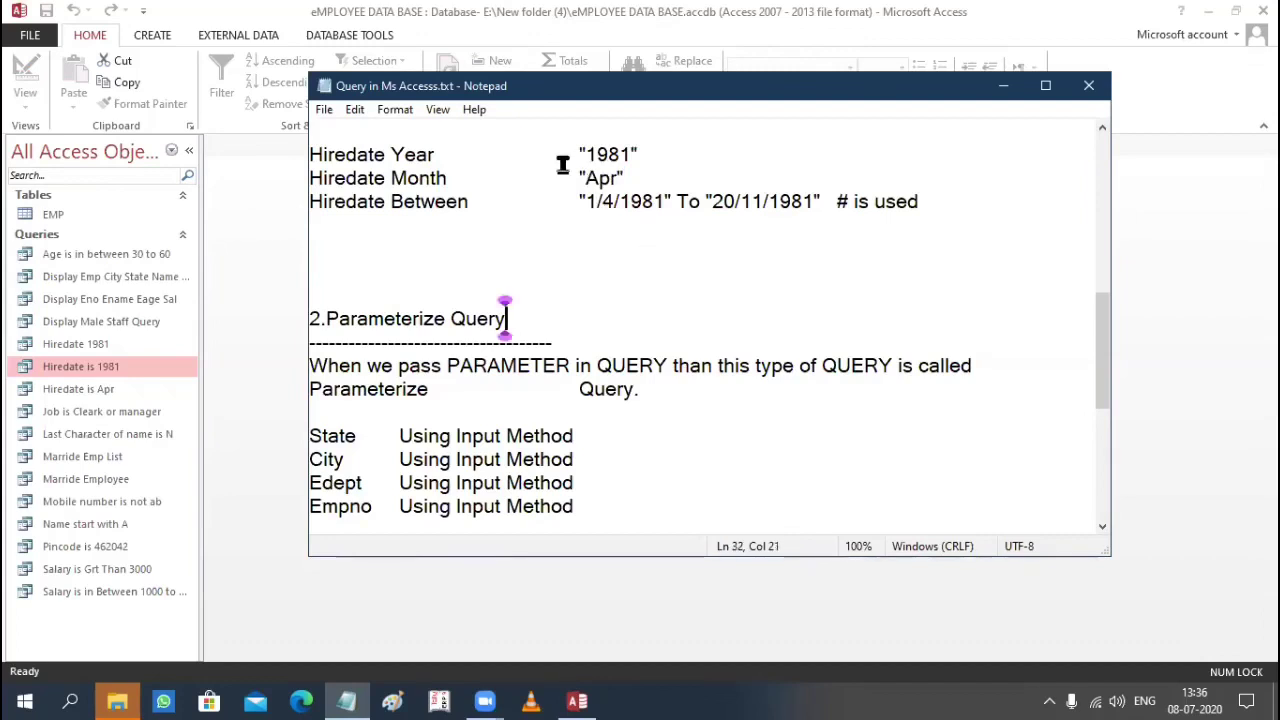
pyautogui.moveTo(577, 177); pyautogui.dragTo(651, 175)
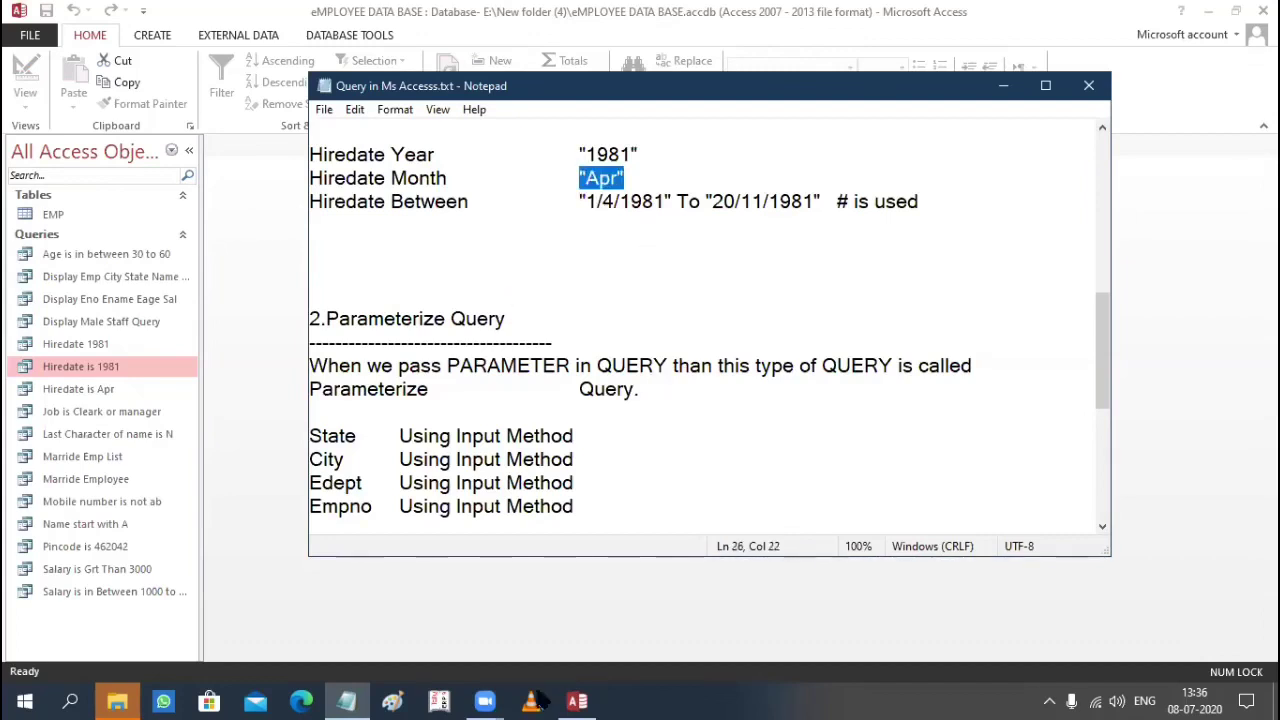
# Step: Switch back to Access, create a new query in Design View with the EMP table and close the Show Table dialog
pyautogui.click(577, 700)
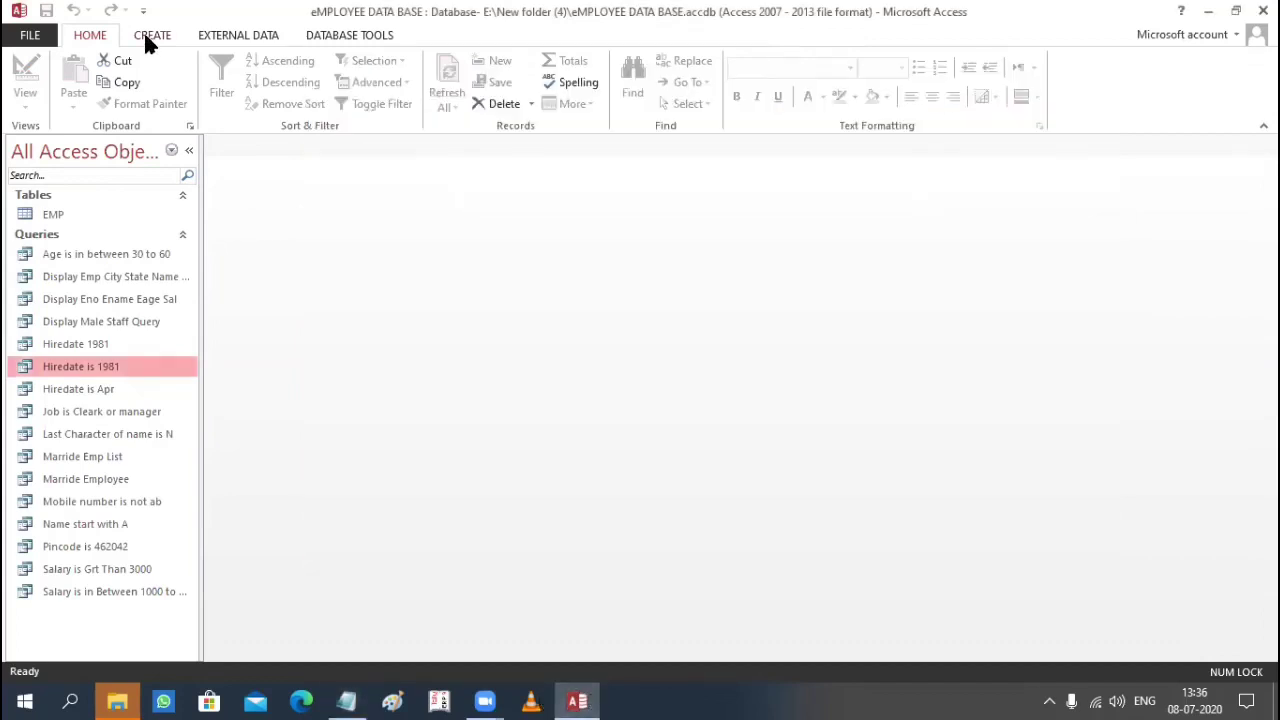
pyautogui.click(150, 38)
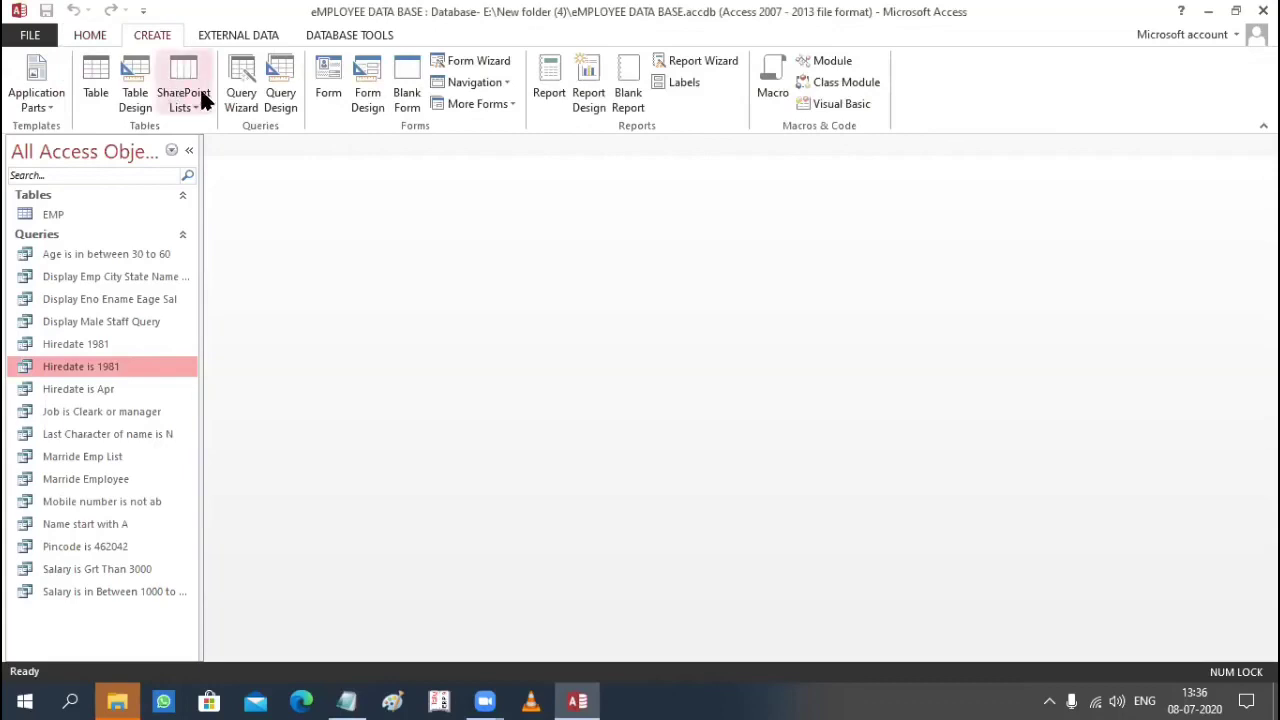
pyautogui.click(281, 94)
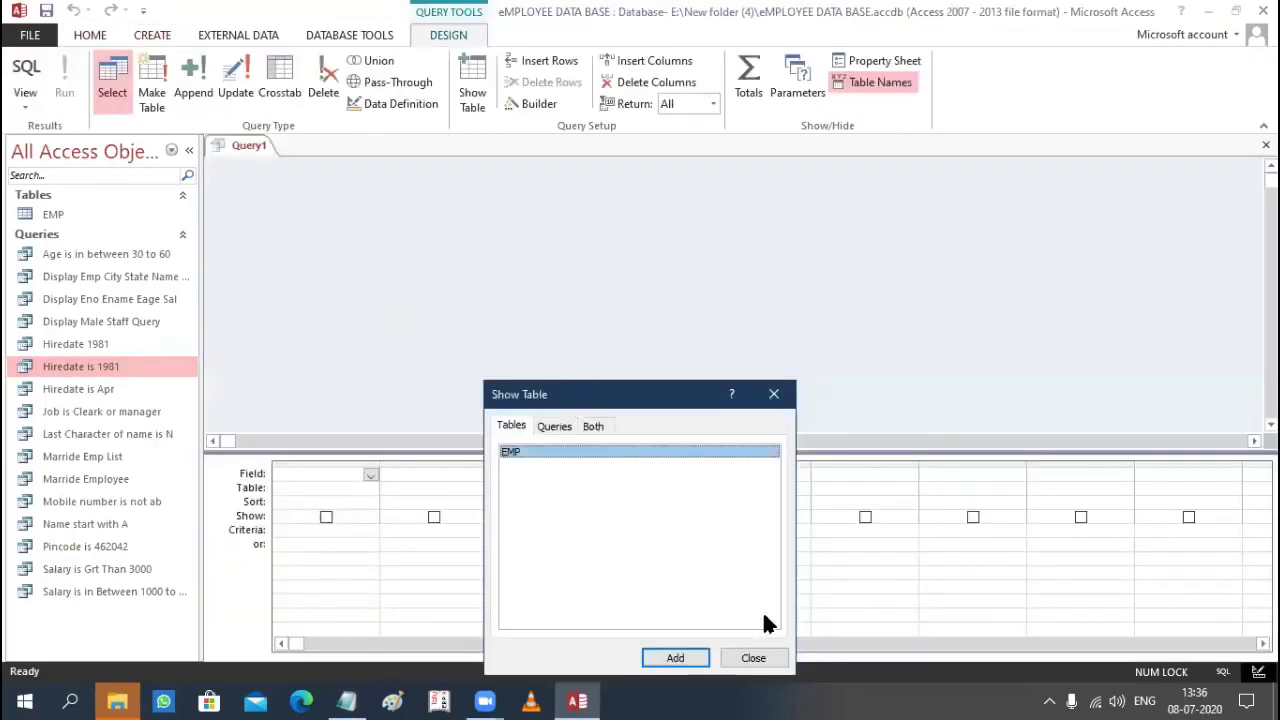
pyautogui.click(724, 457)
pyautogui.click(800, 461)
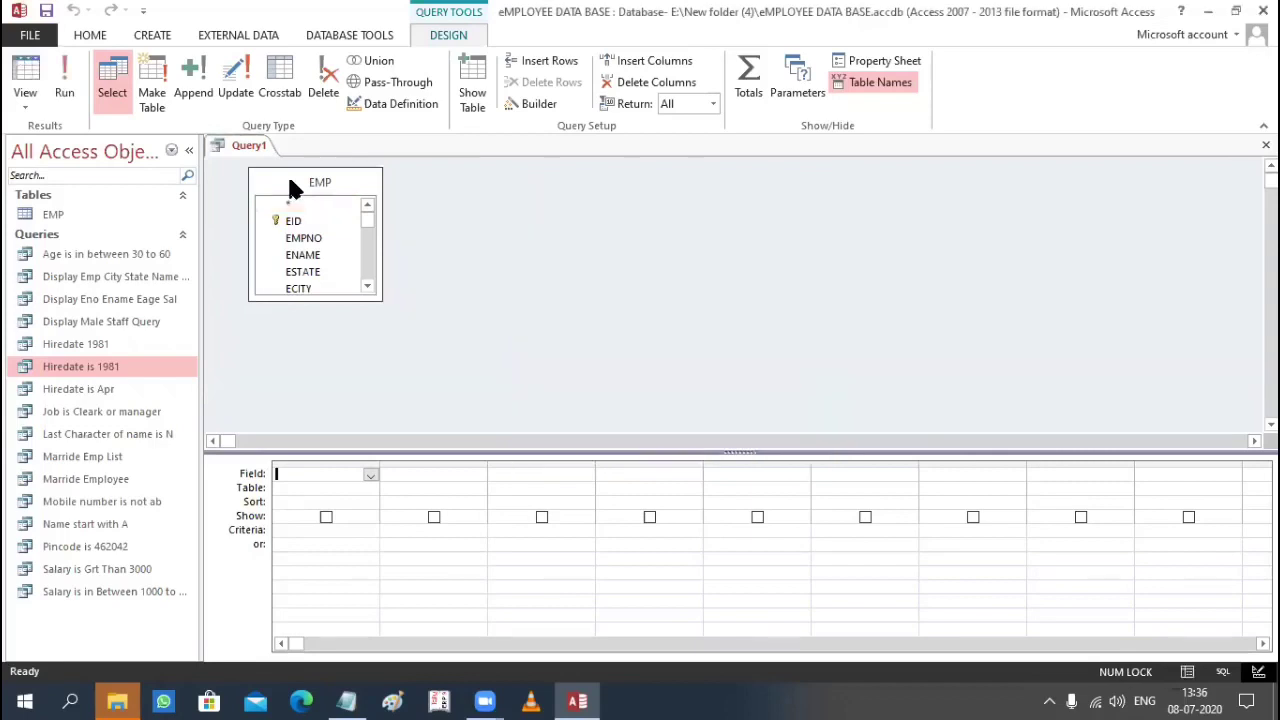
# Step: Add all EMP fields to the query's design grid and place the cursor in the HIREDEATE criteria cell
pyautogui.doubleClick(305, 184)
pyautogui.moveTo(306, 208); pyautogui.dragTo(300, 468)
pyautogui.click(760, 645)
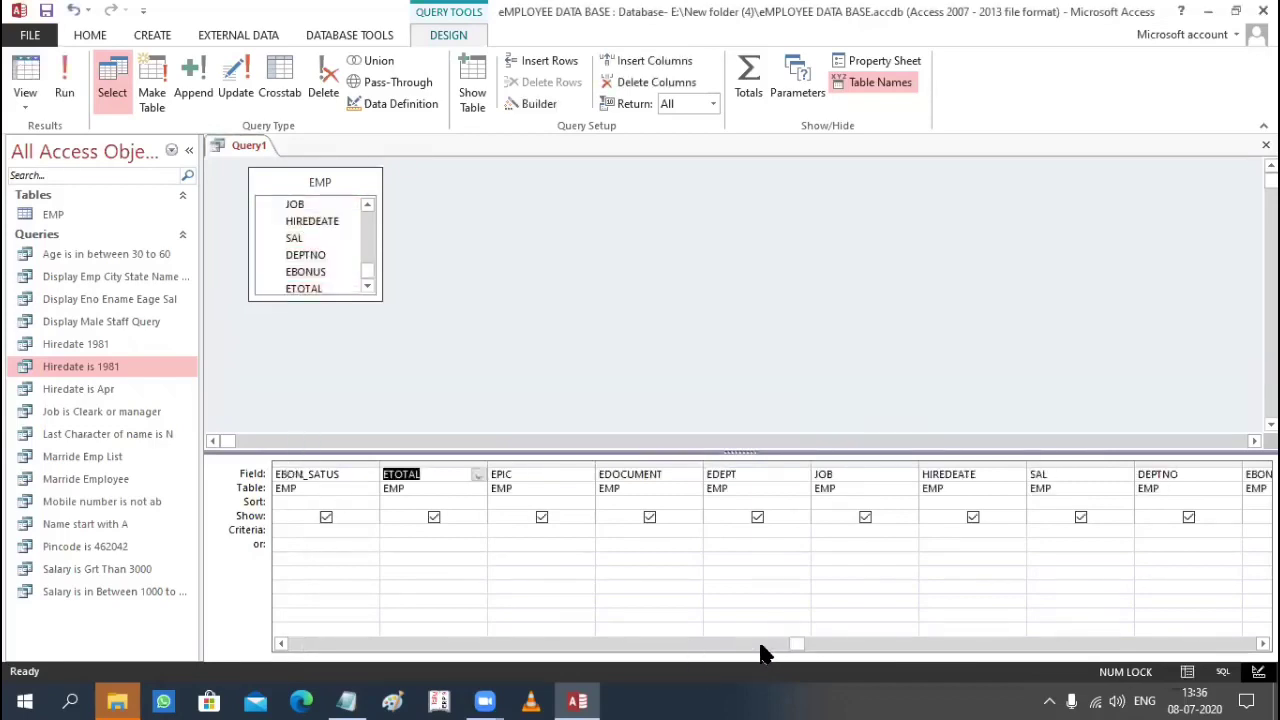
pyautogui.click(640, 645)
pyautogui.click(948, 534)
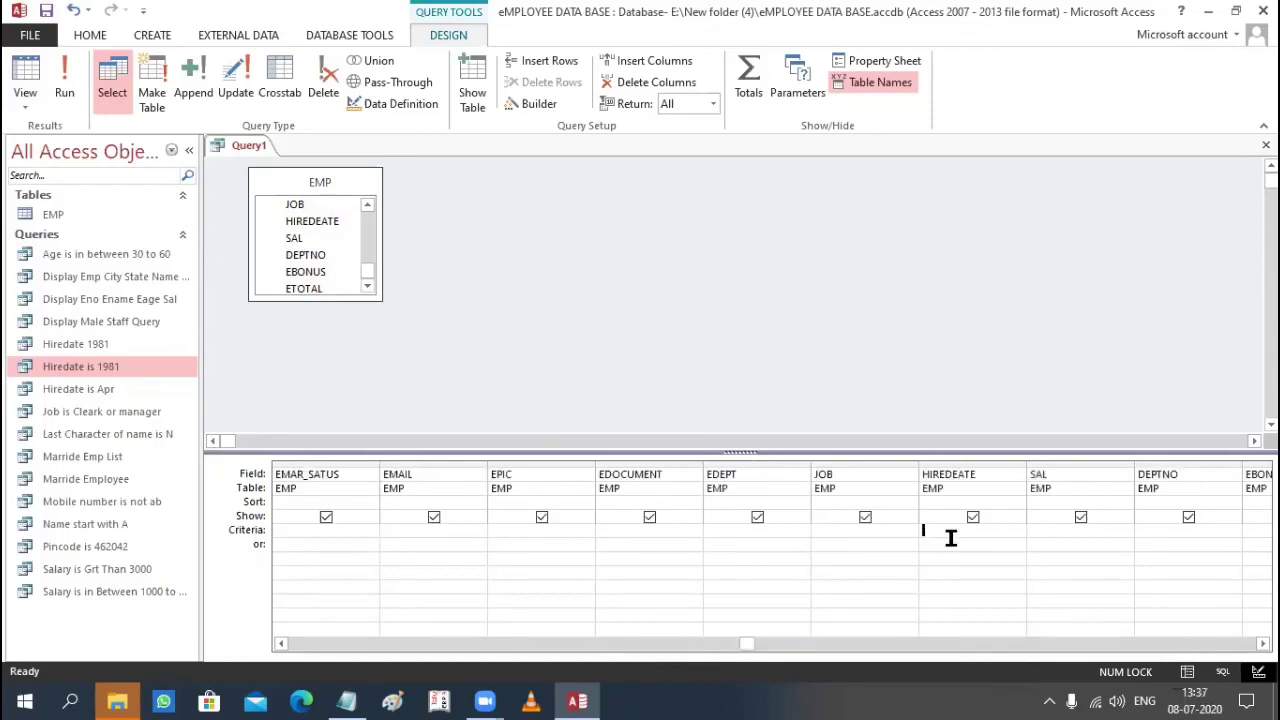
# Step: Enter Month([EMP]![HIREDEATE])=4 as the HIREDEATE criterion and remove its [EMP]! prefix in the Zoom window
pyautogui.write('Month([EMP]![HIREDEATE])=4')
pyautogui.rightClick(951, 538)
pyautogui.click(1028, 498)
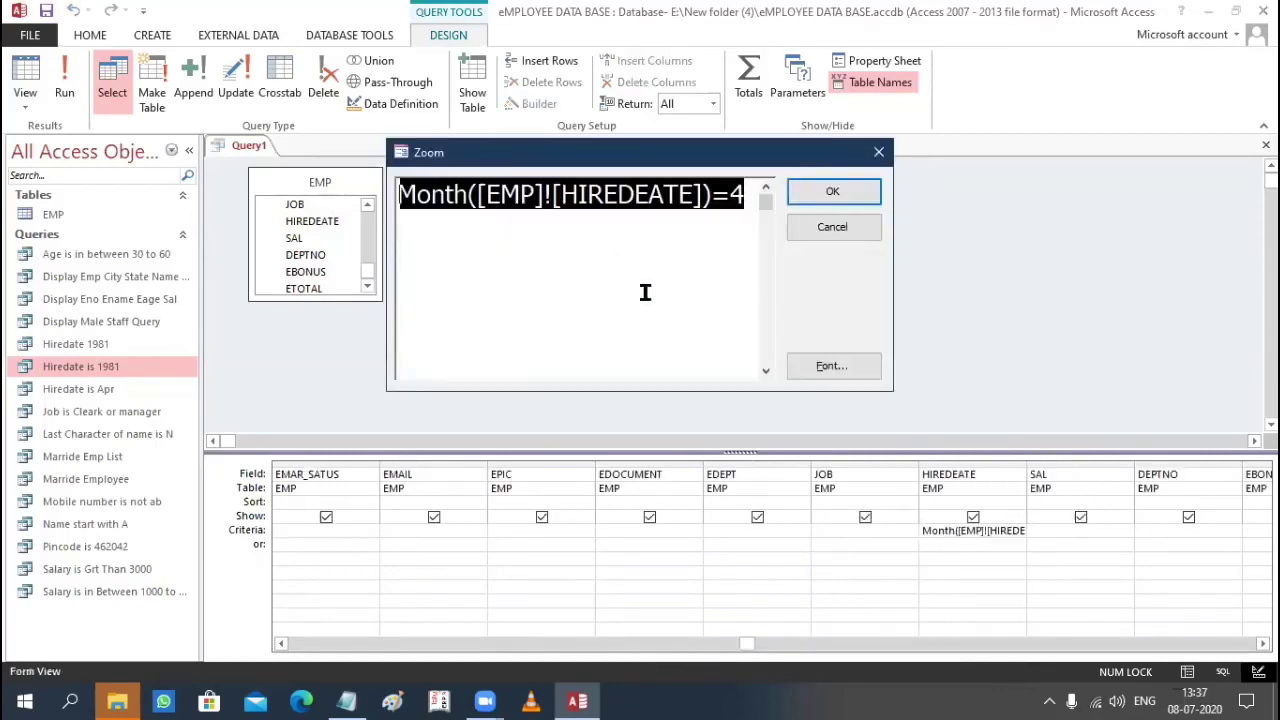
pyautogui.click(645, 292)
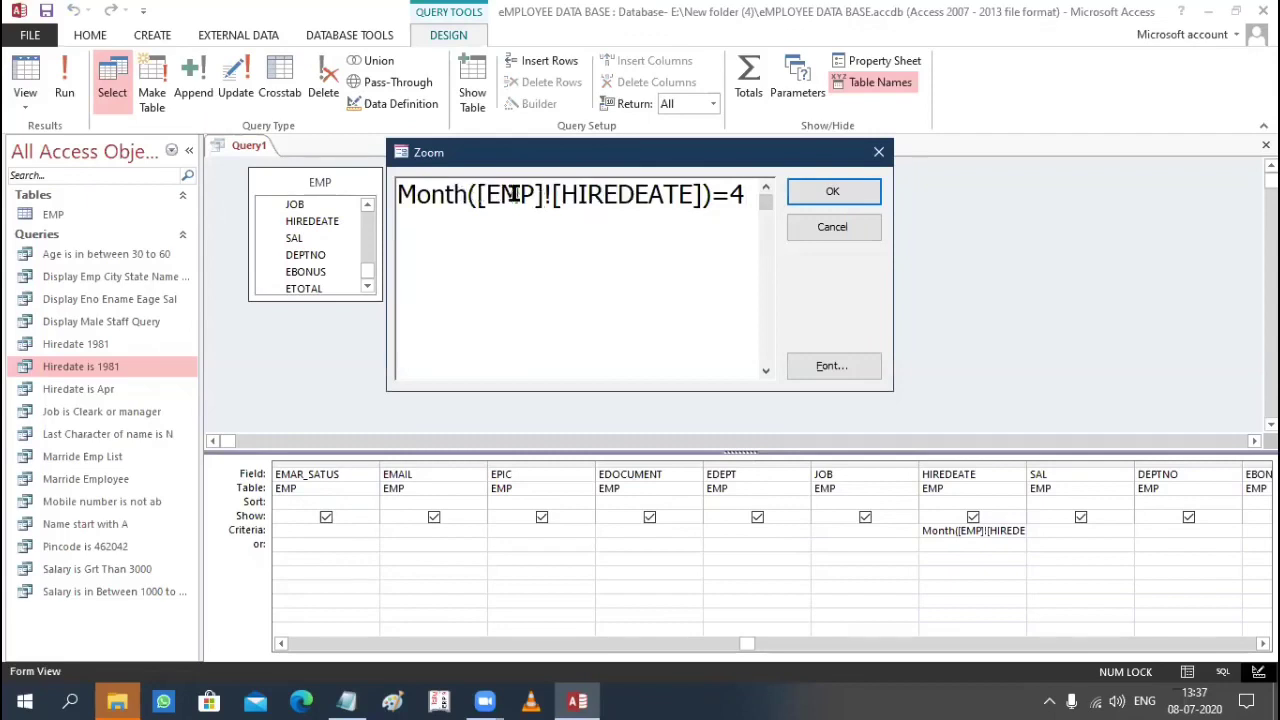
pyautogui.moveTo(478, 194); pyautogui.dragTo(550, 194)
pyautogui.press('BackSpace')
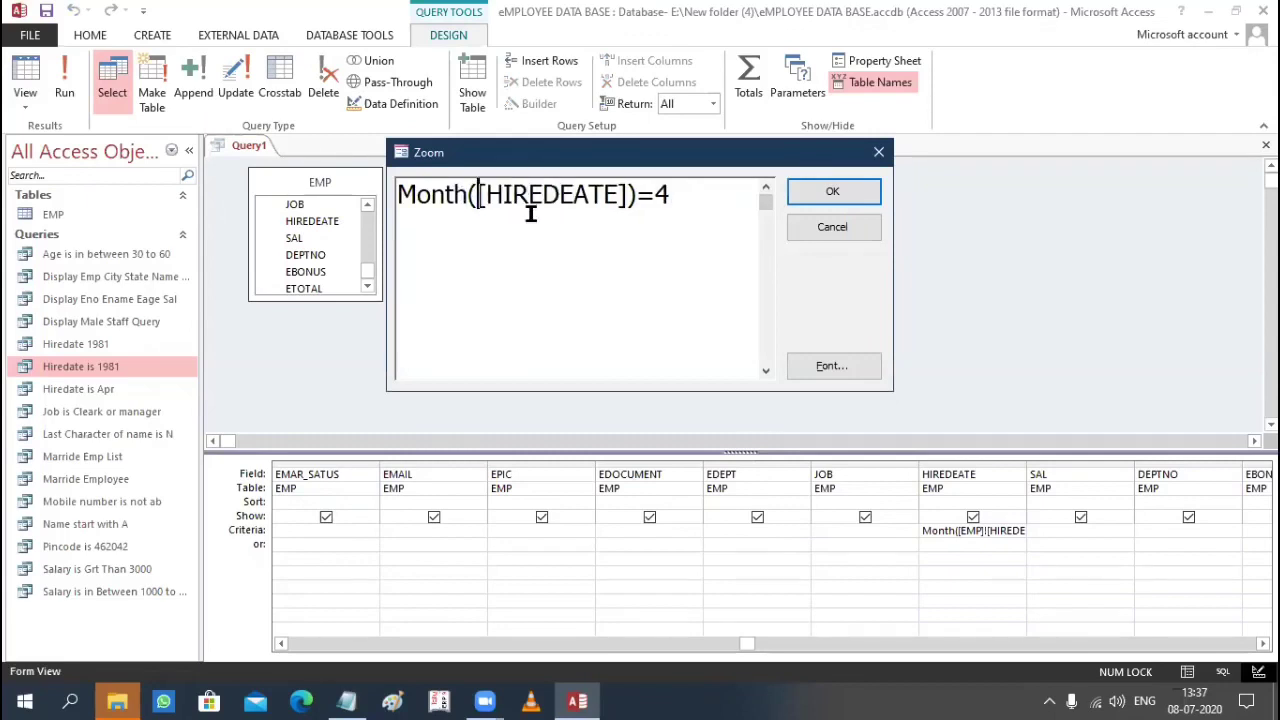
# Step: Highlight the "=4", "Month" and "4" parts of the criterion in turn and accept the shortened expression
pyautogui.press('End')
pyautogui.hotkey('shift', 'Left')
pyautogui.hotkey('shift', 'Left')
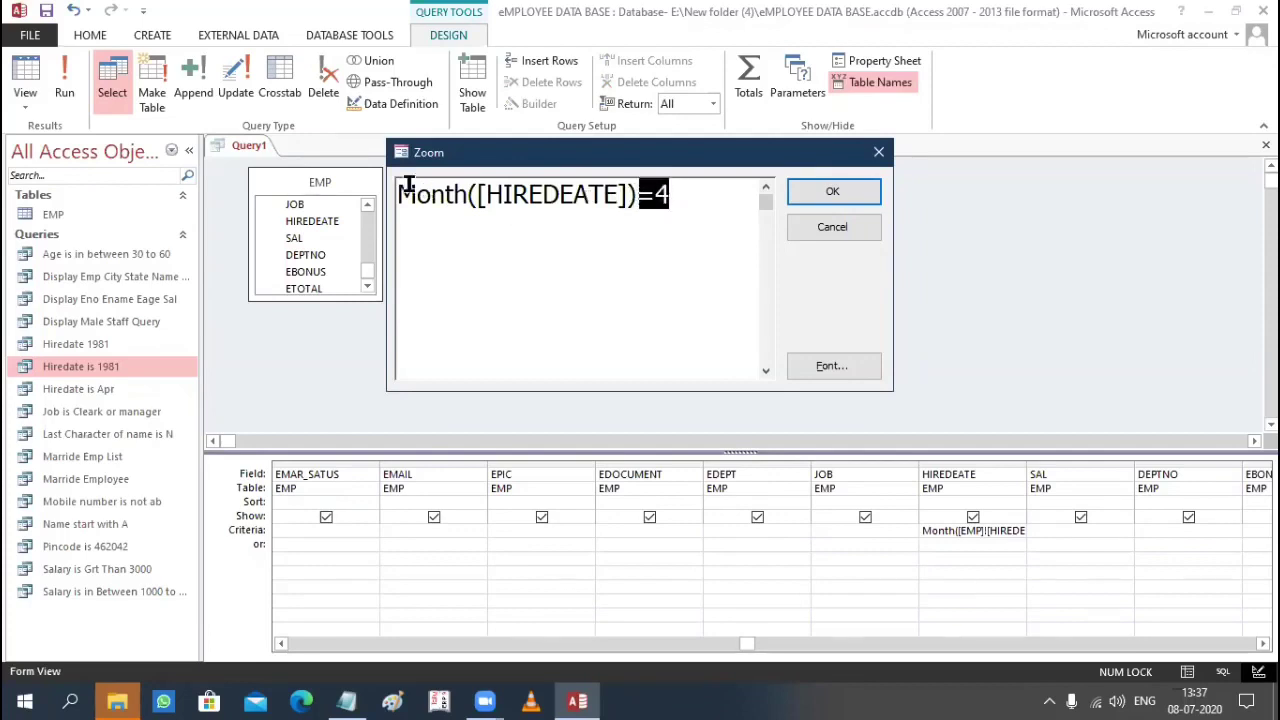
pyautogui.moveTo(476, 194); pyautogui.dragTo(389, 190)
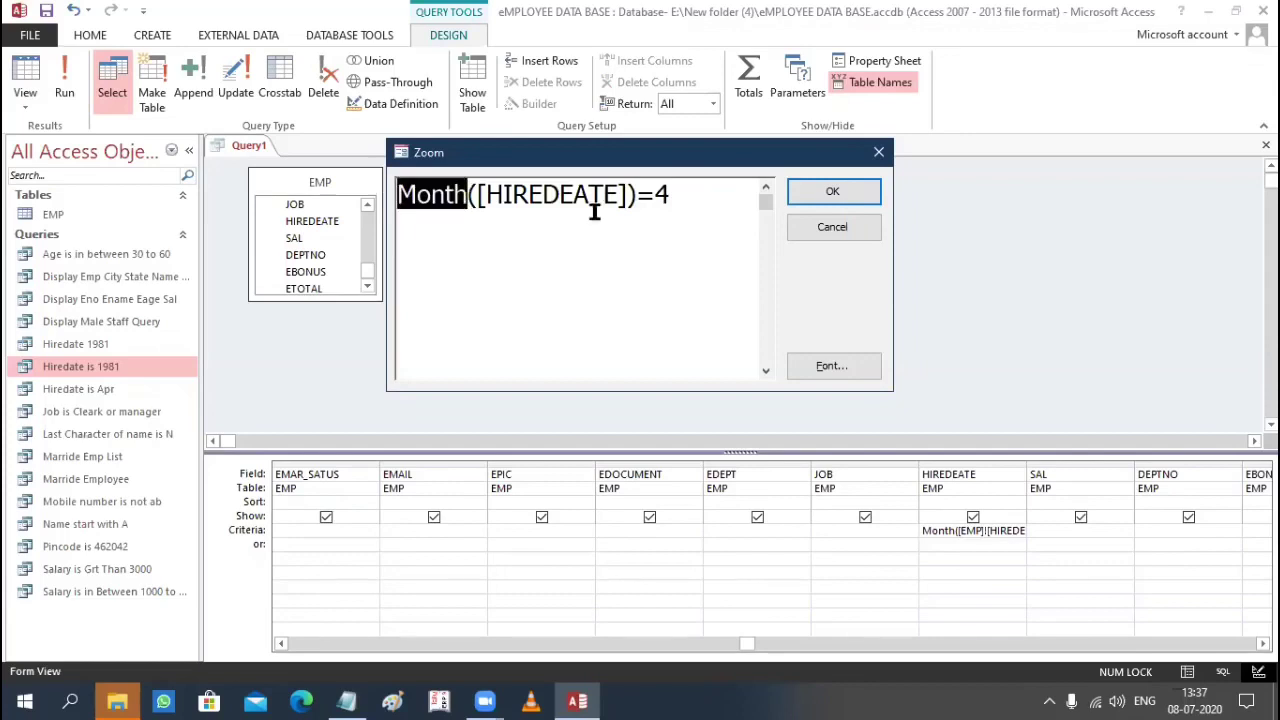
pyautogui.moveTo(657, 193); pyautogui.dragTo(683, 192)
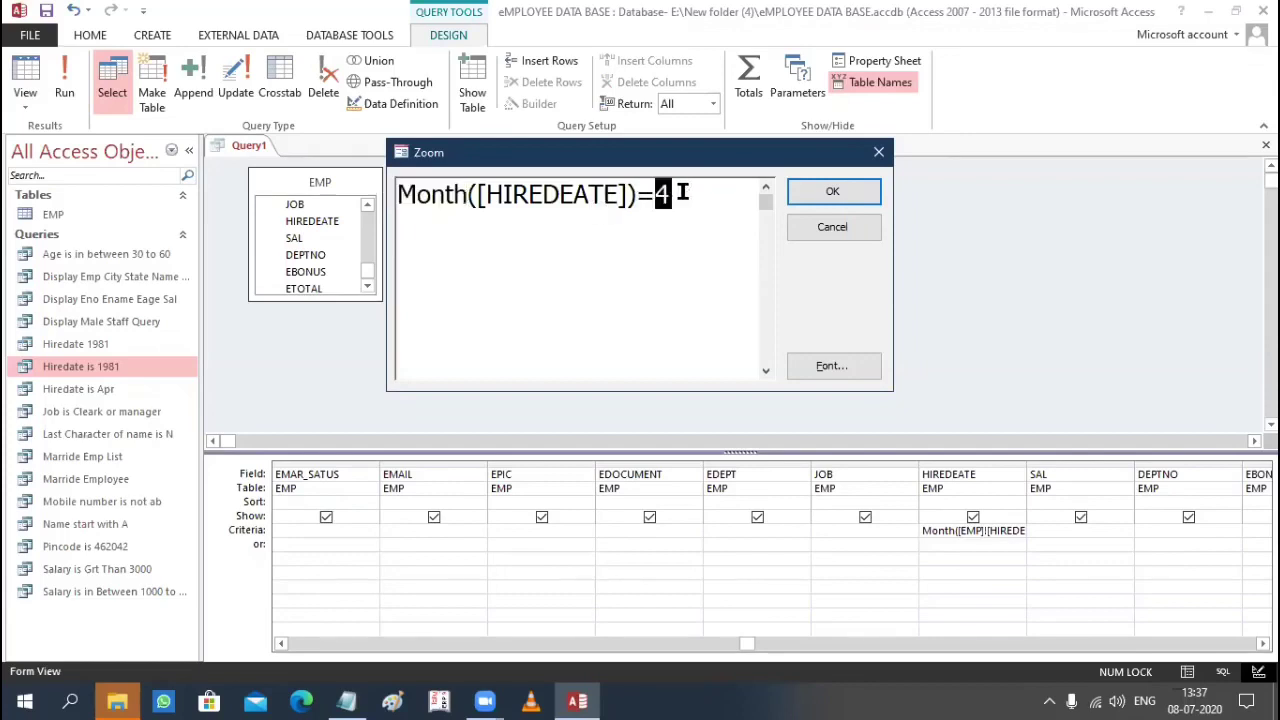
pyautogui.click(824, 196)
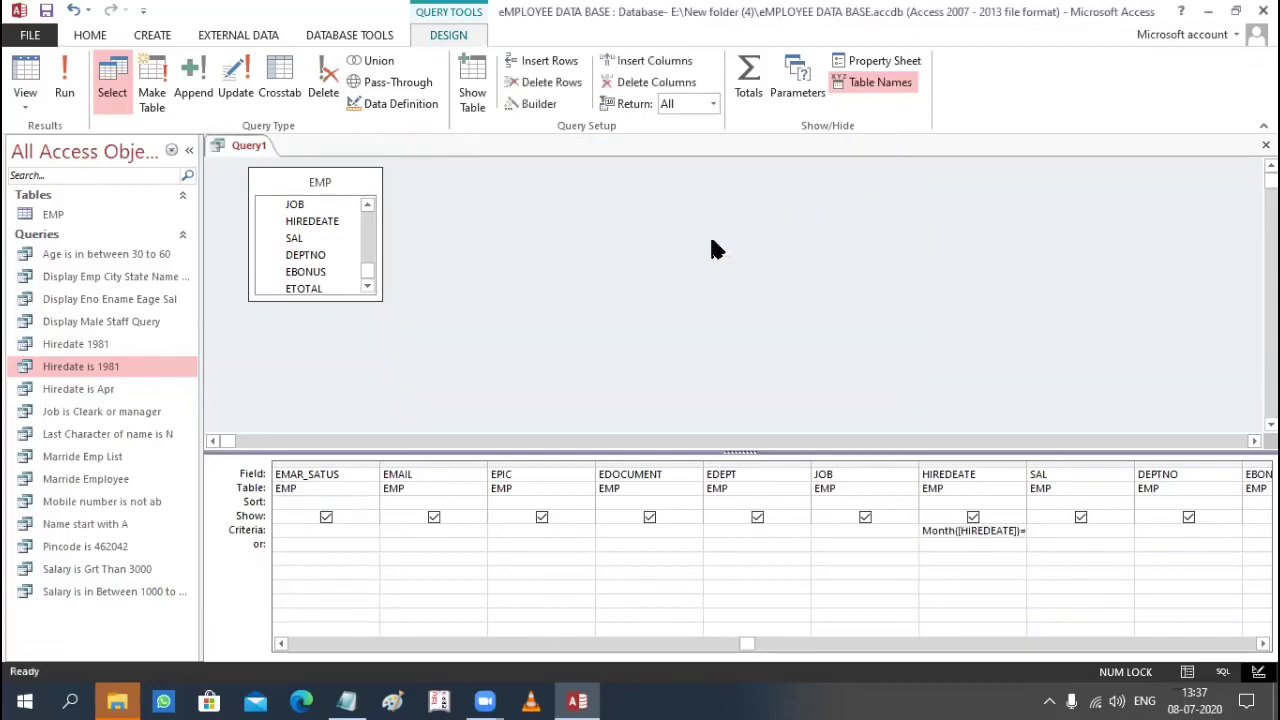
# Step: Save the query as "Month is APR" and run it to check the HIREDEATE column
pyautogui.hotkey('ctrl', 's')
pyautogui.write('Month')
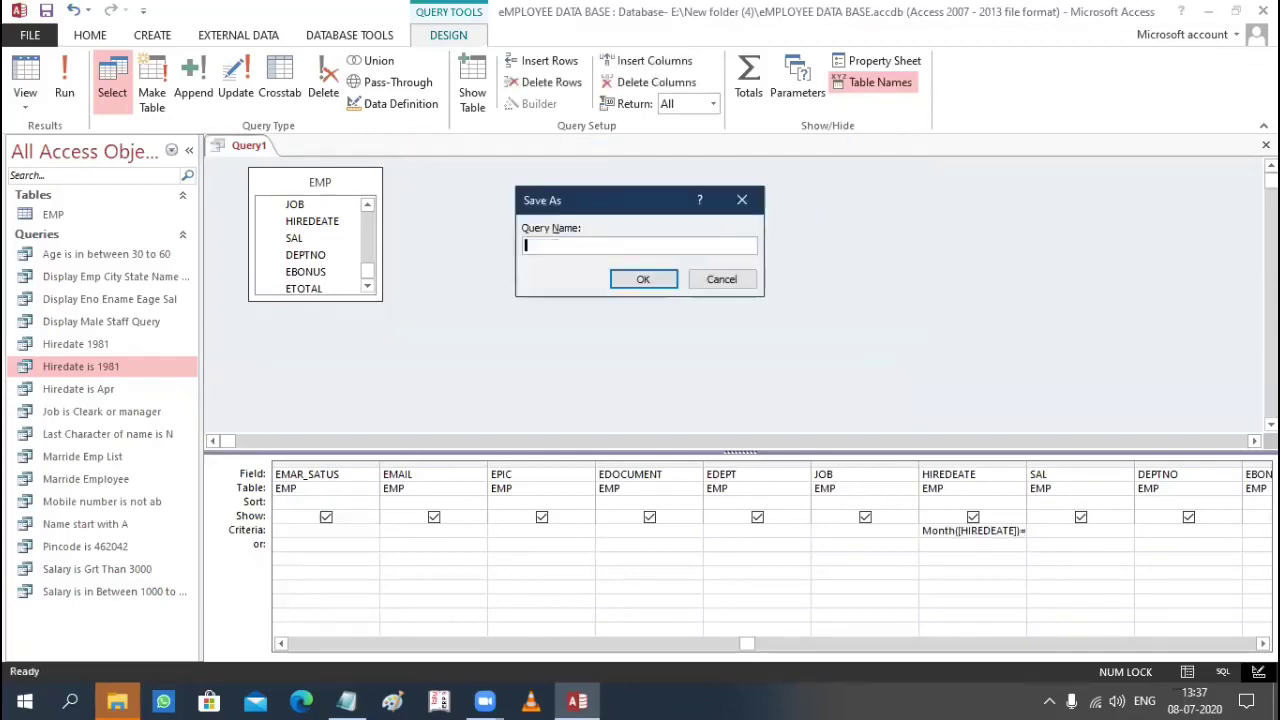
pyautogui.write(' is APR')
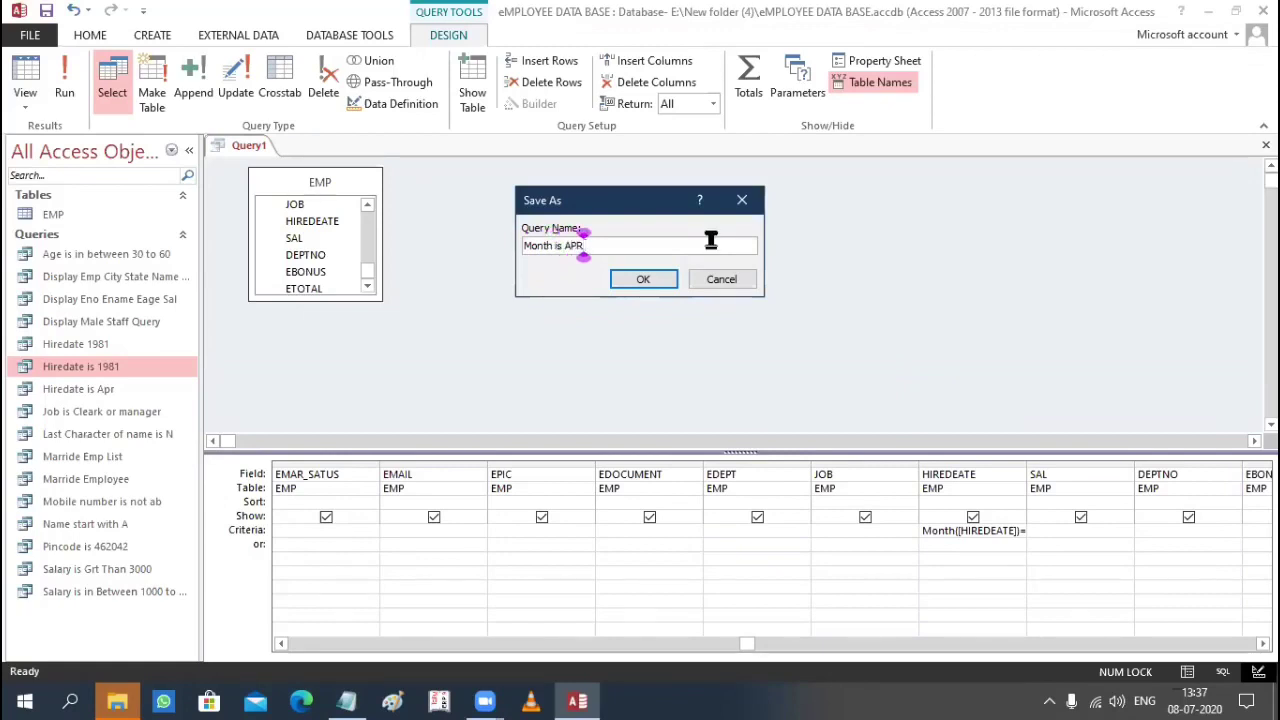
pyautogui.press('Return')
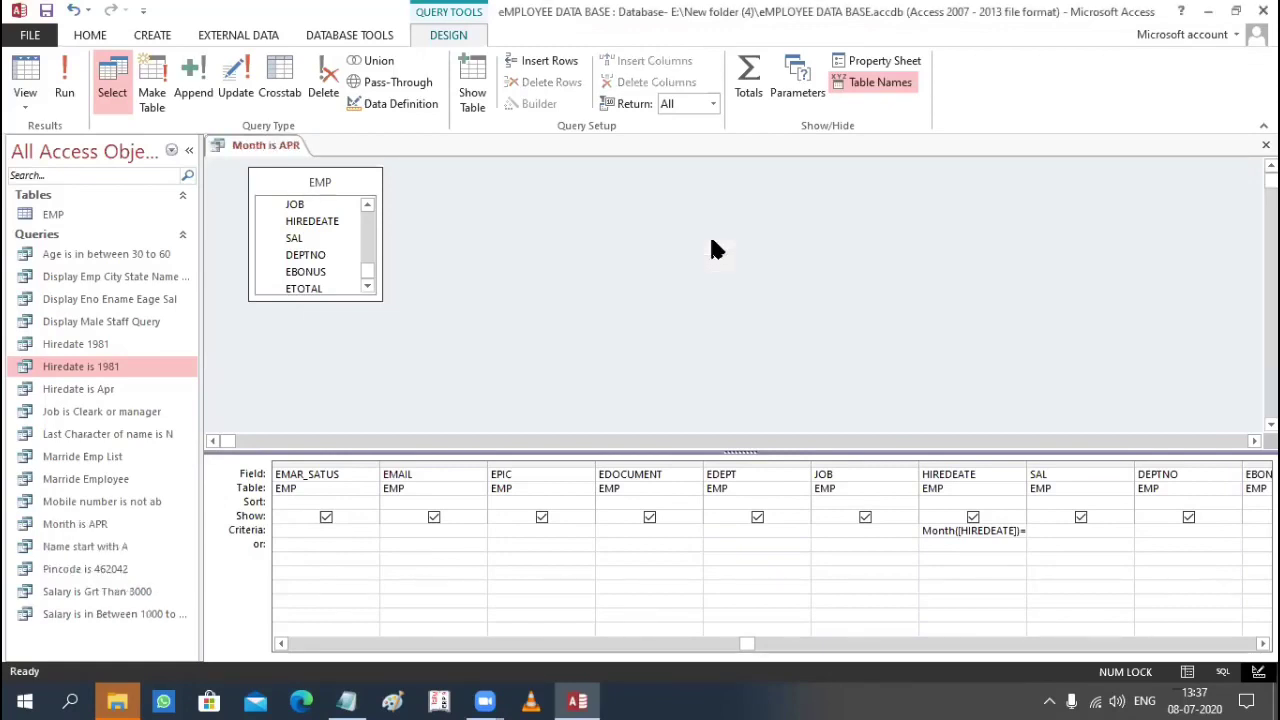
pyautogui.click(65, 78)
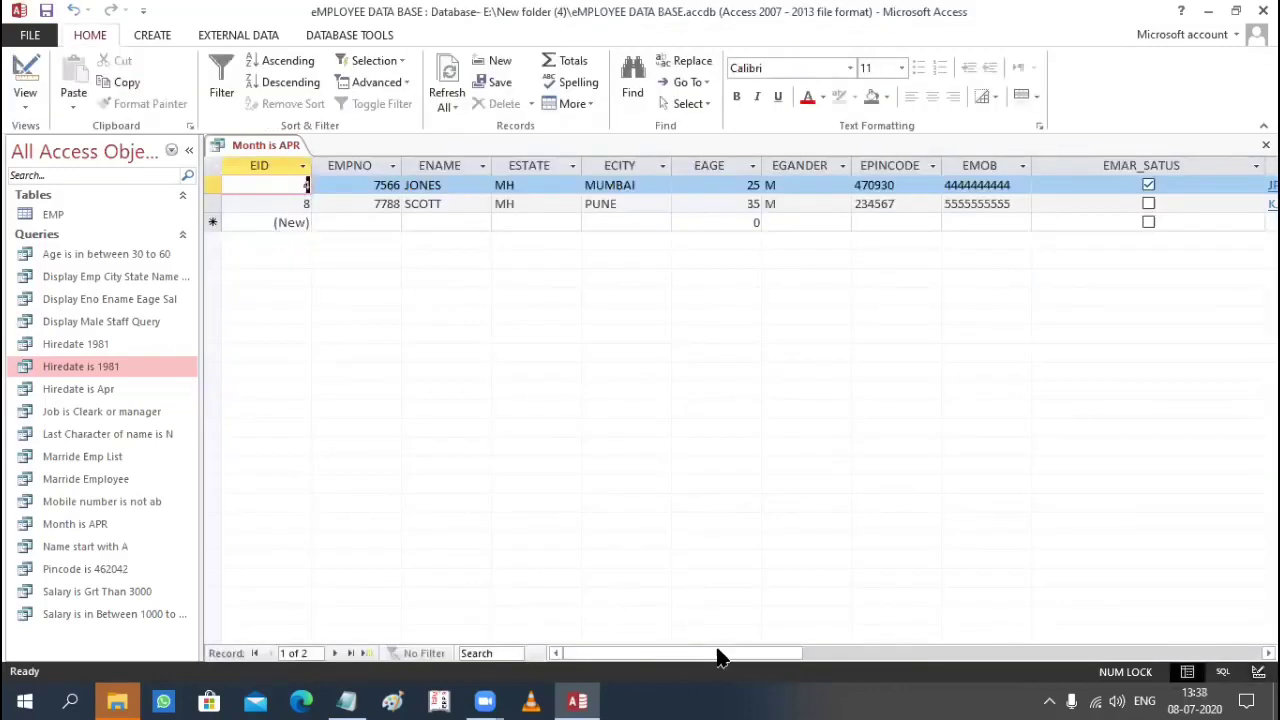
pyautogui.moveTo(720, 657); pyautogui.dragTo(940, 660)
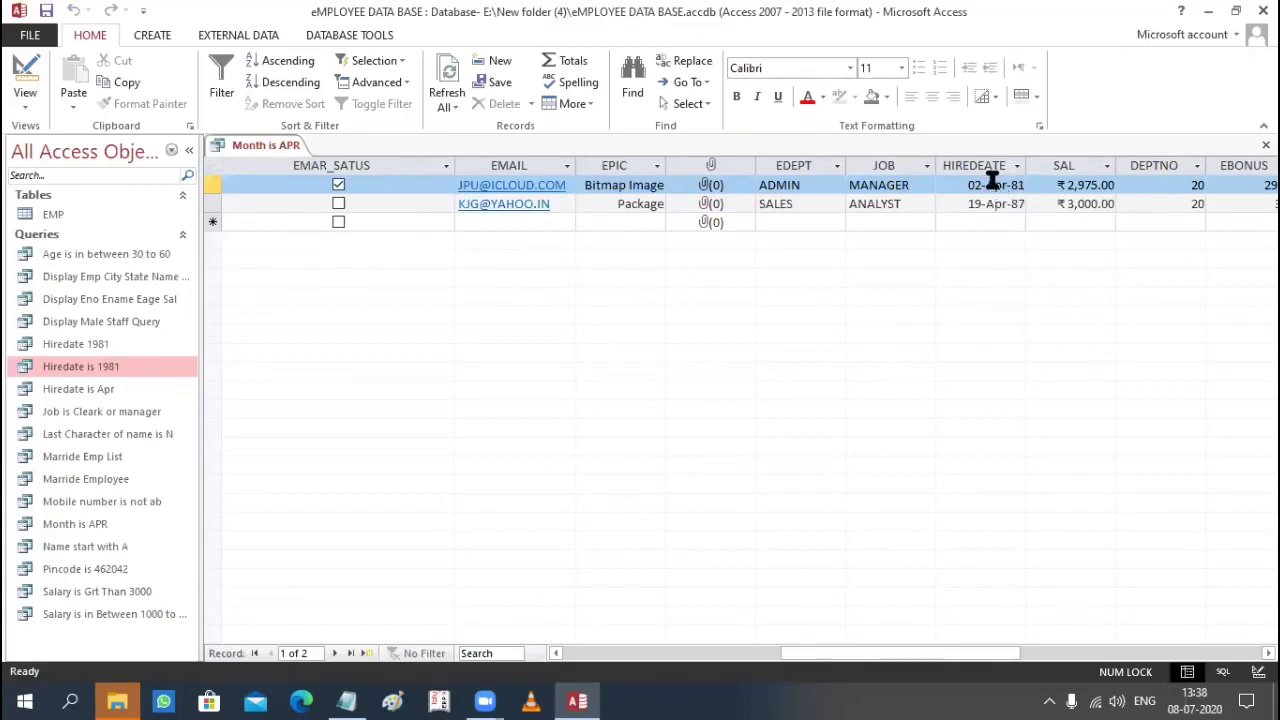
# Step: Switch to the Notepad query notes and highlight the Hiredate Between entry and its dates 1/4/1981 and 20/11/1981
pyautogui.click(350, 700)
pyautogui.click(330, 238)
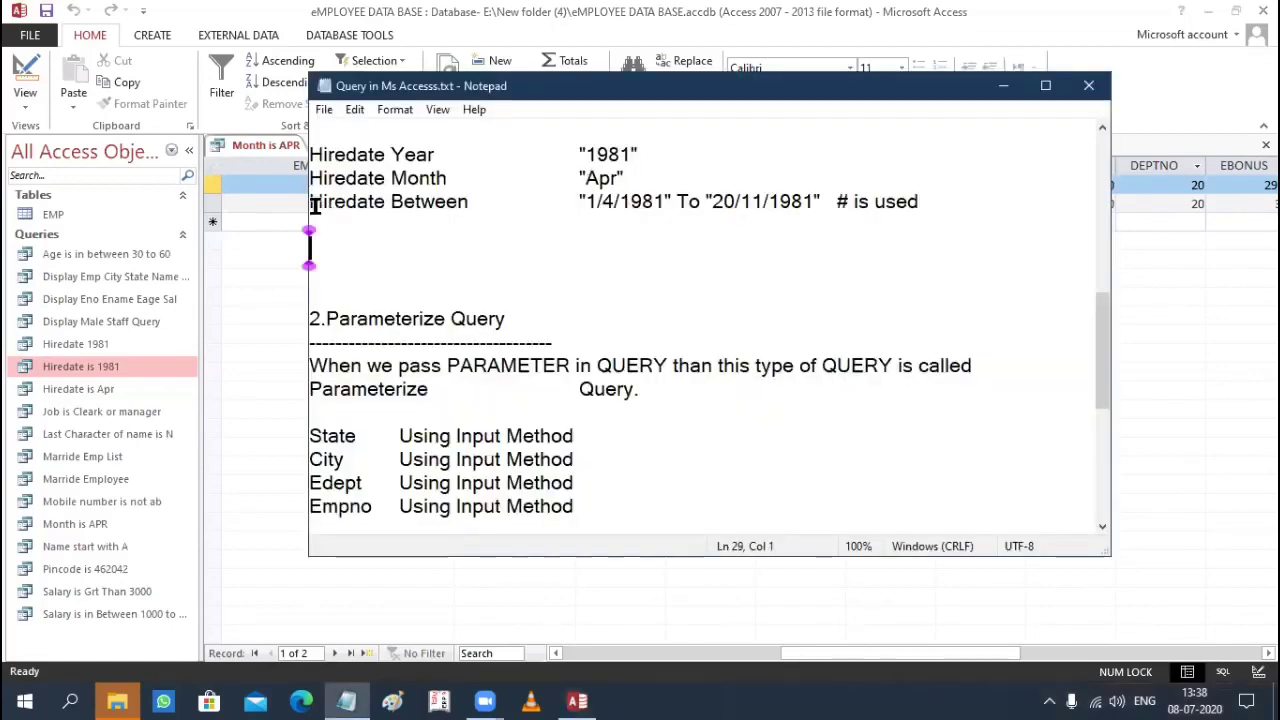
pyautogui.moveTo(310, 203); pyautogui.dragTo(672, 200)
pyautogui.click(630, 249)
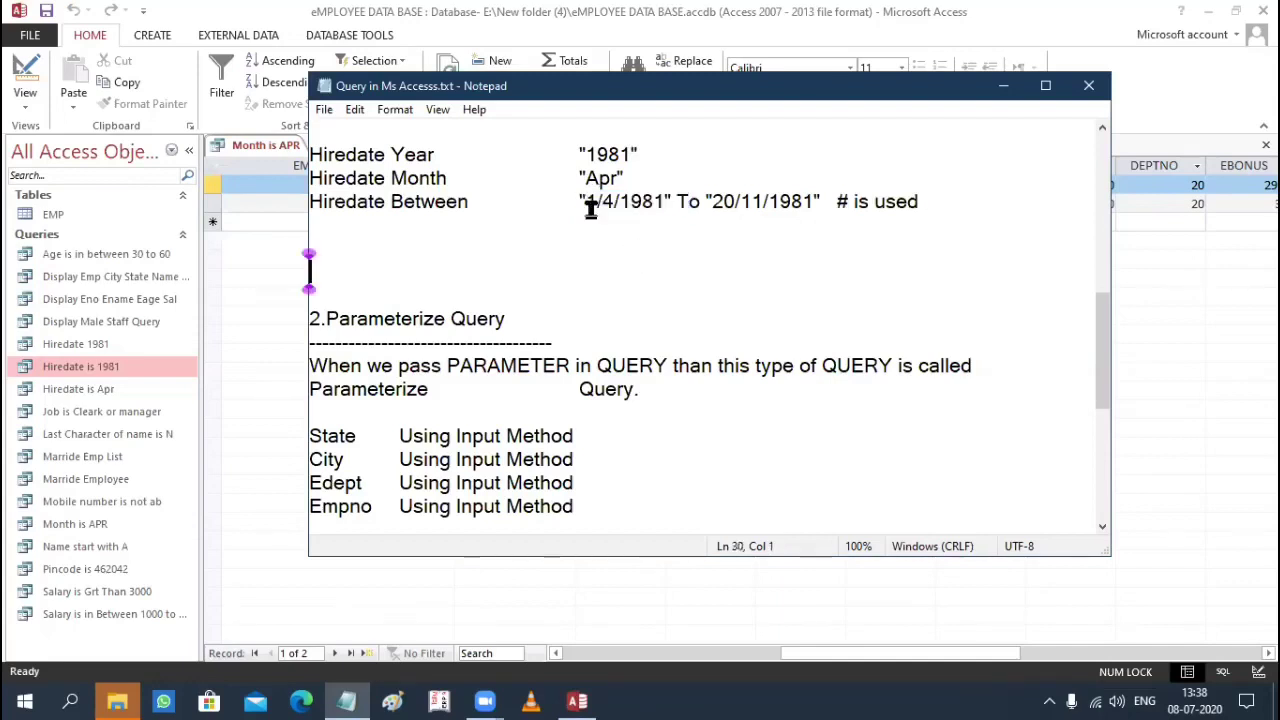
pyautogui.moveTo(586, 203); pyautogui.dragTo(817, 201)
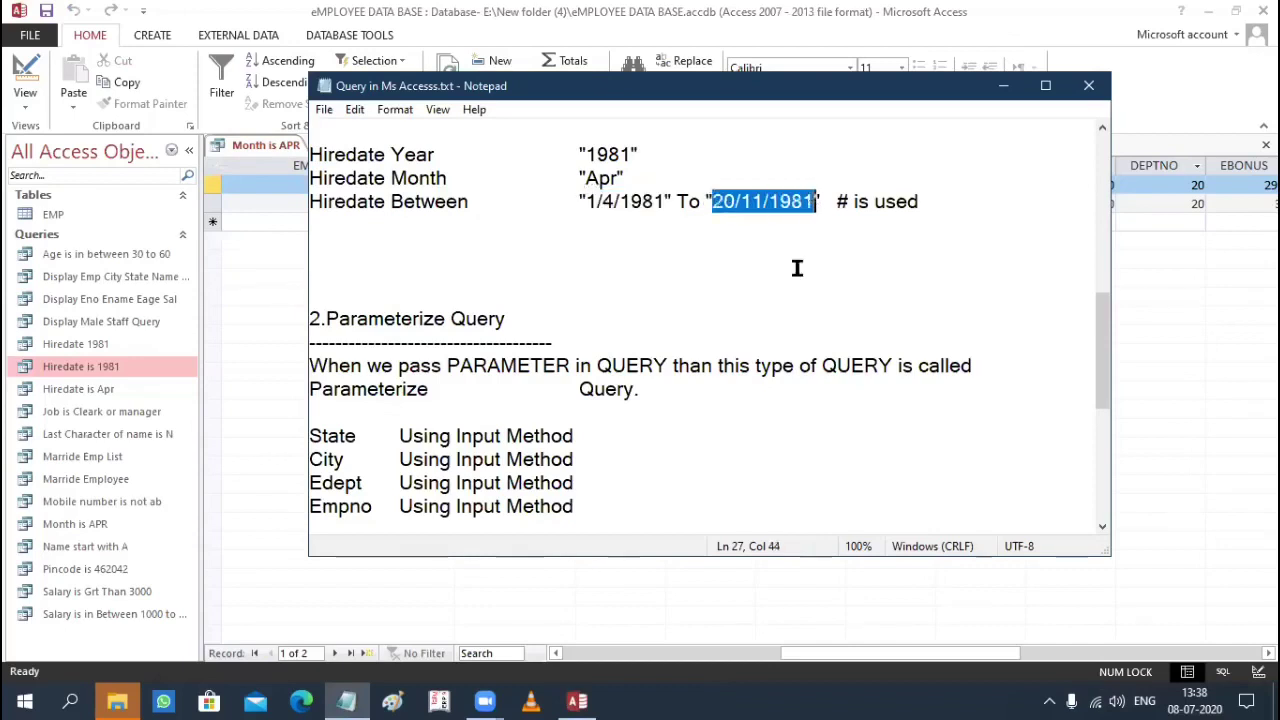
pyautogui.click(799, 268)
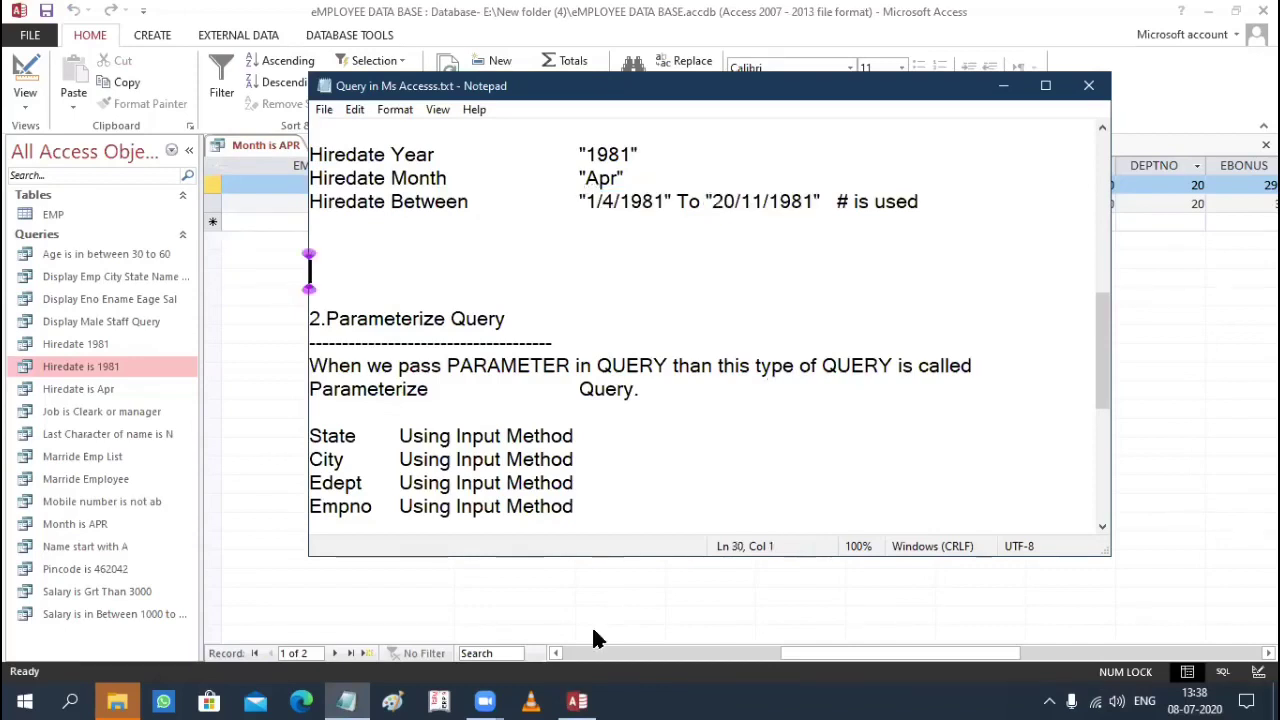
# Step: Switch back to Access, create a new query in Design View with the EMP table and close the Show Table dialog
pyautogui.click(577, 701)
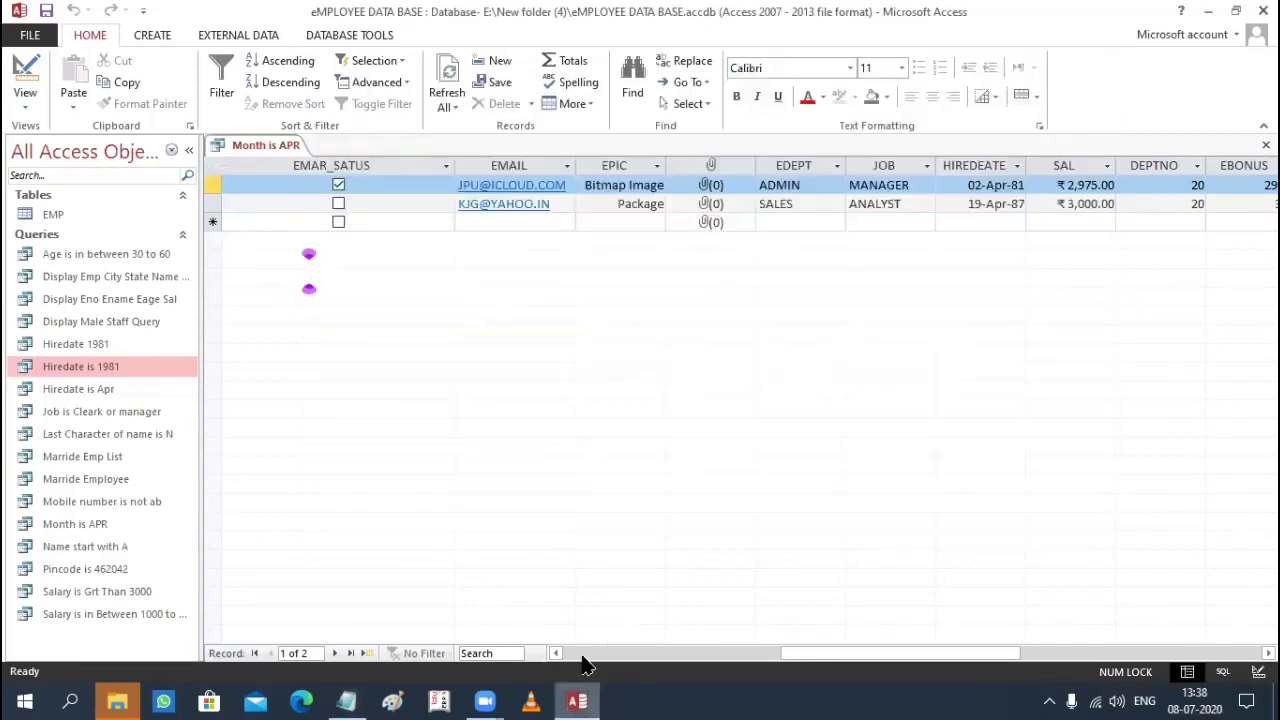
pyautogui.click(152, 38)
pyautogui.click(277, 92)
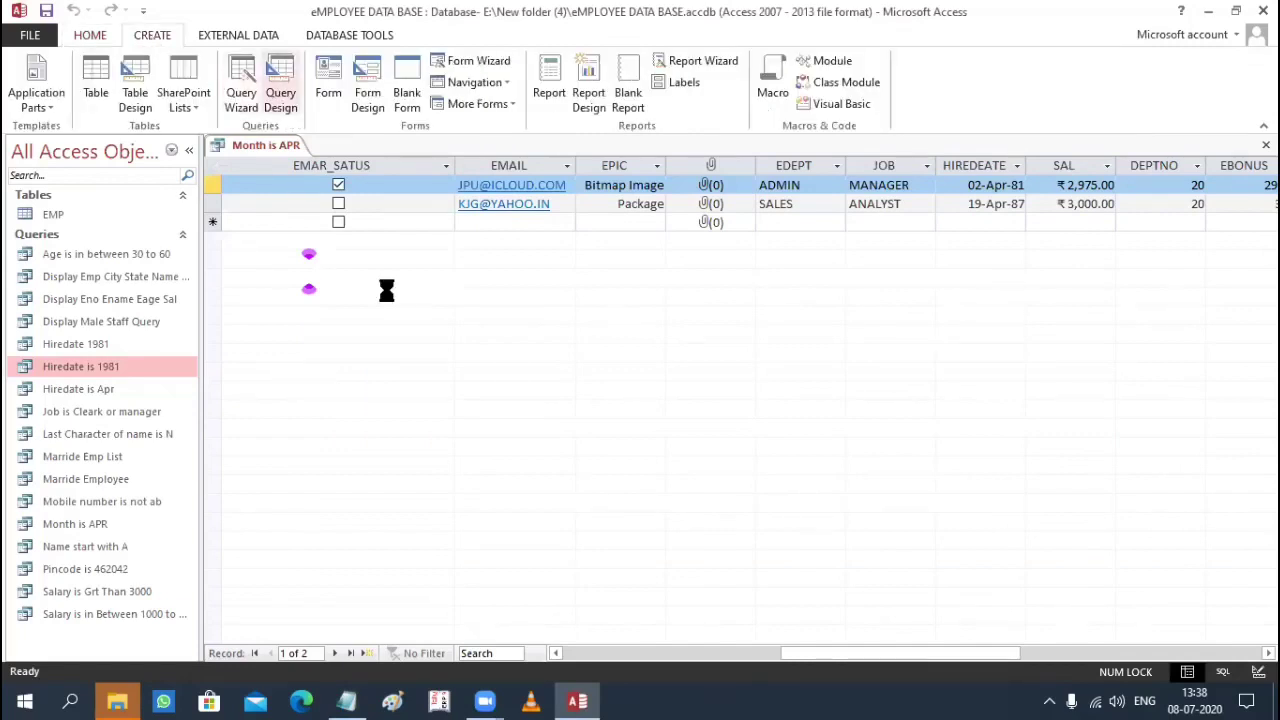
pyautogui.click(676, 657)
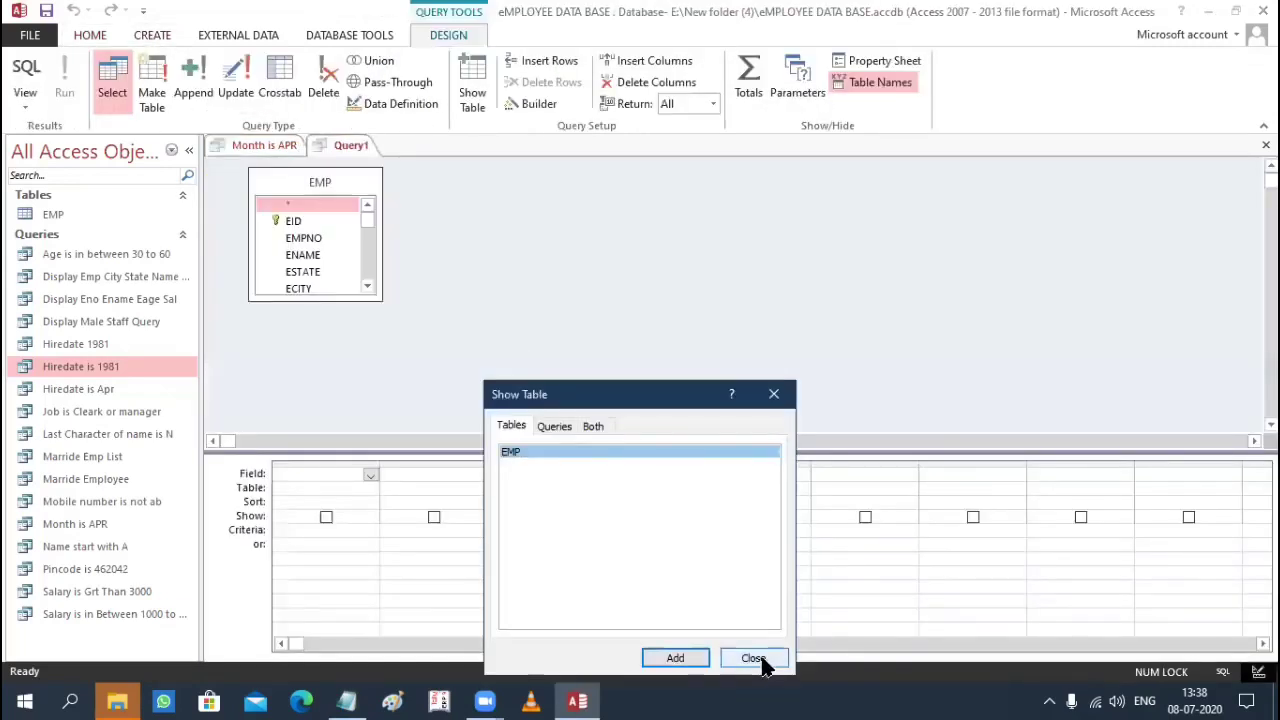
pyautogui.click(753, 657)
# Step: Add all fields of the EMP table to the new query's design grid
pyautogui.doubleClick(341, 185)
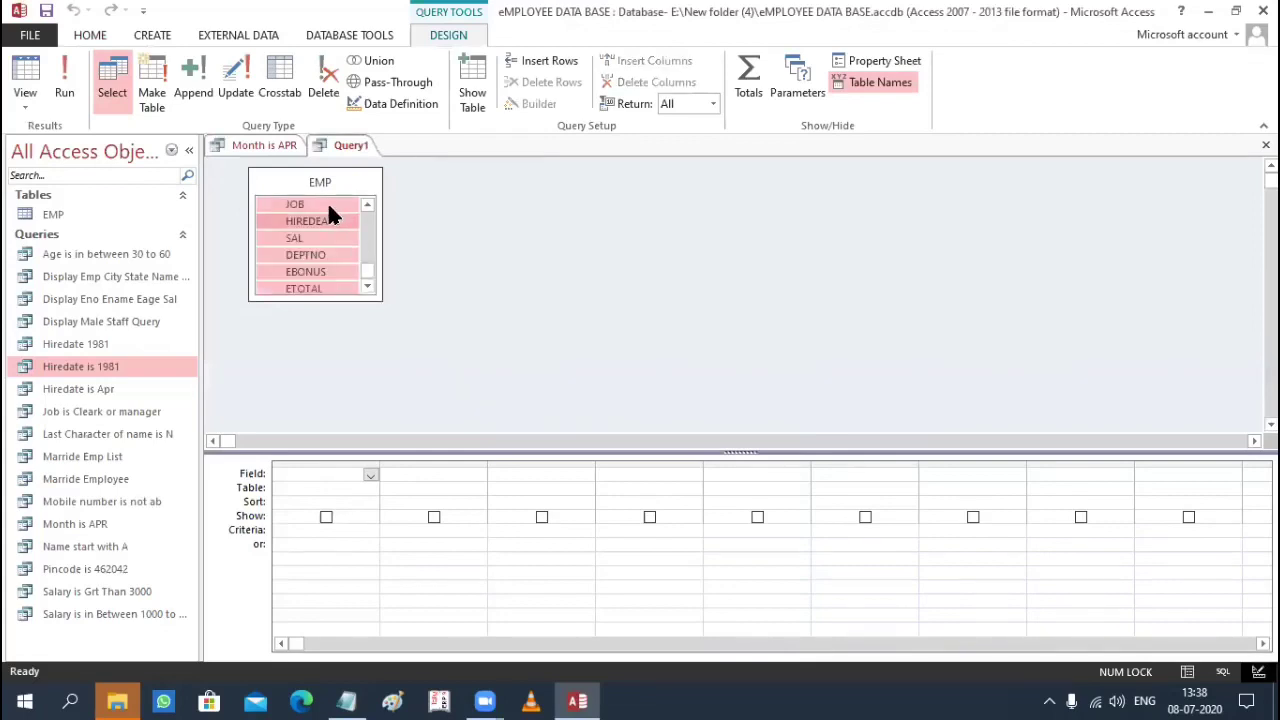
pyautogui.moveTo(328, 203); pyautogui.dragTo(357, 483)
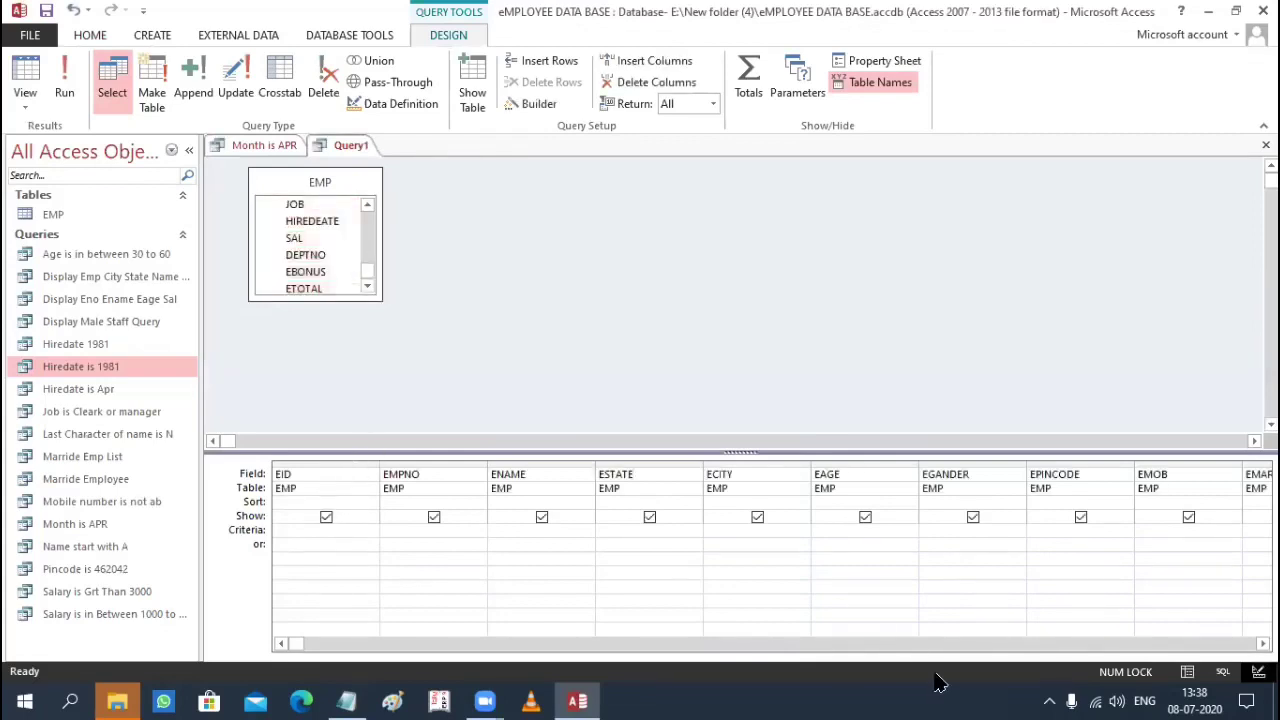
pyautogui.click(1118, 645)
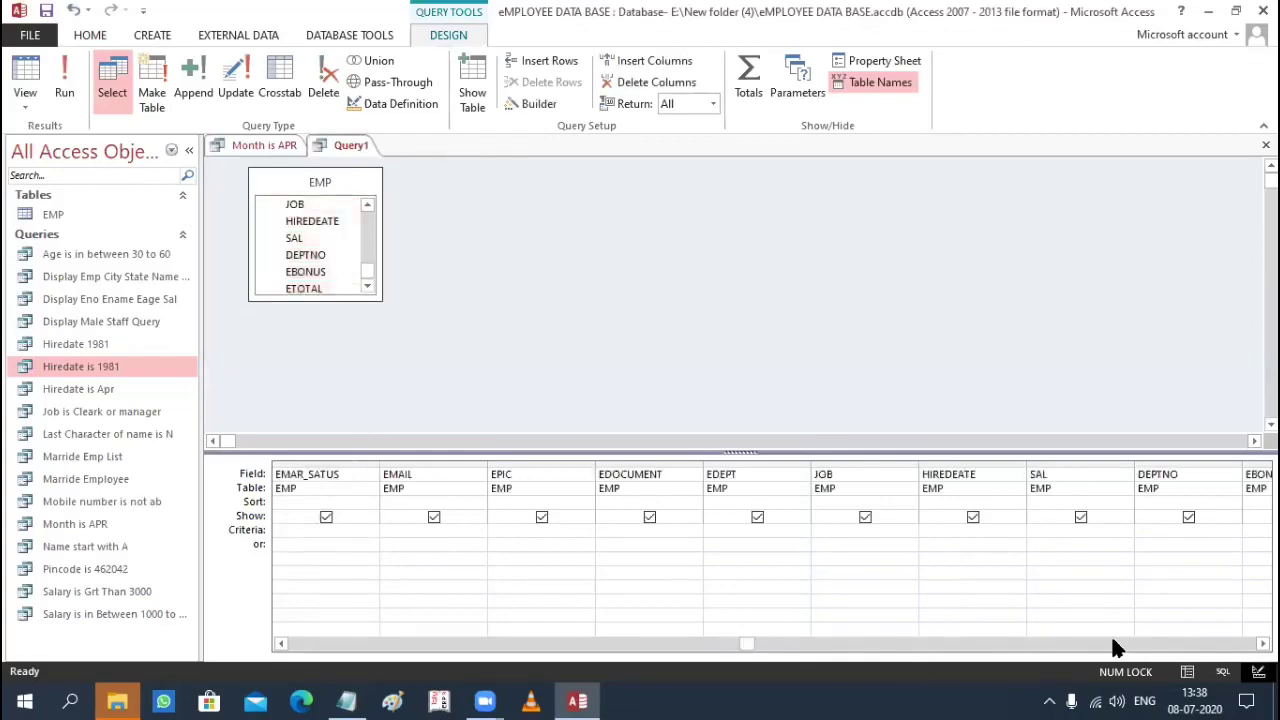
pyautogui.rightClick(940, 525)
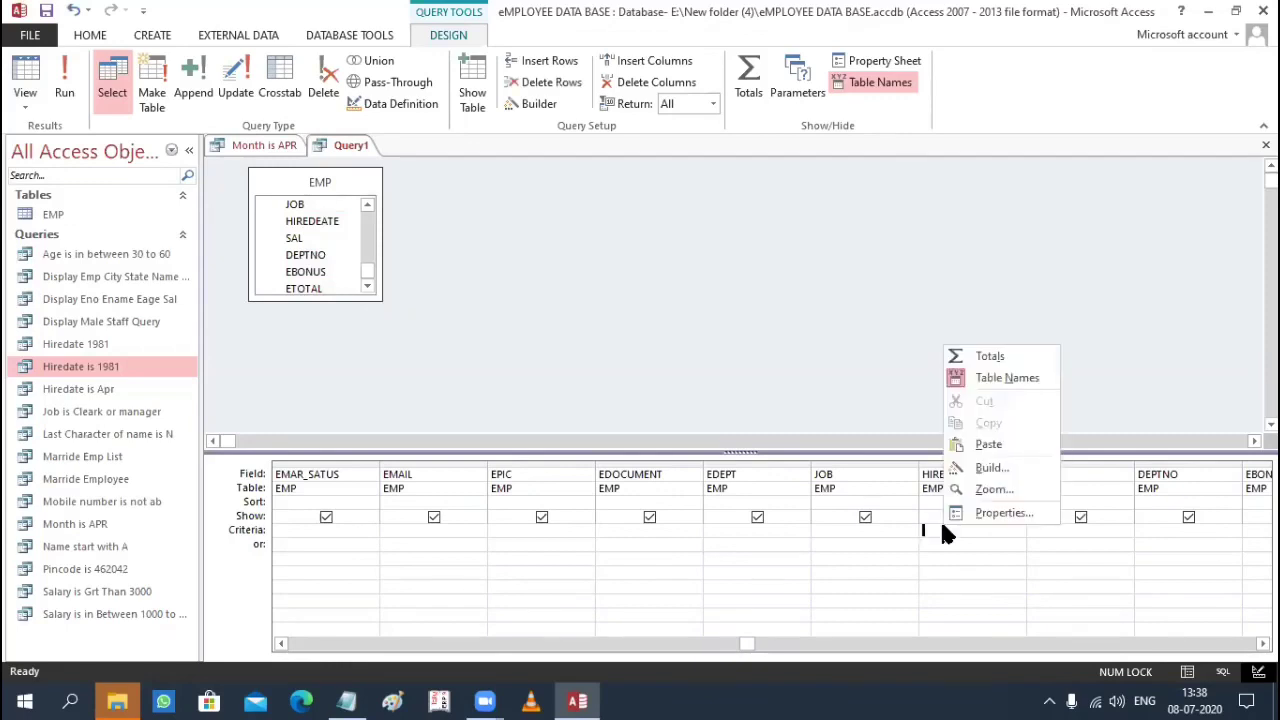
pyautogui.click(1002, 474)
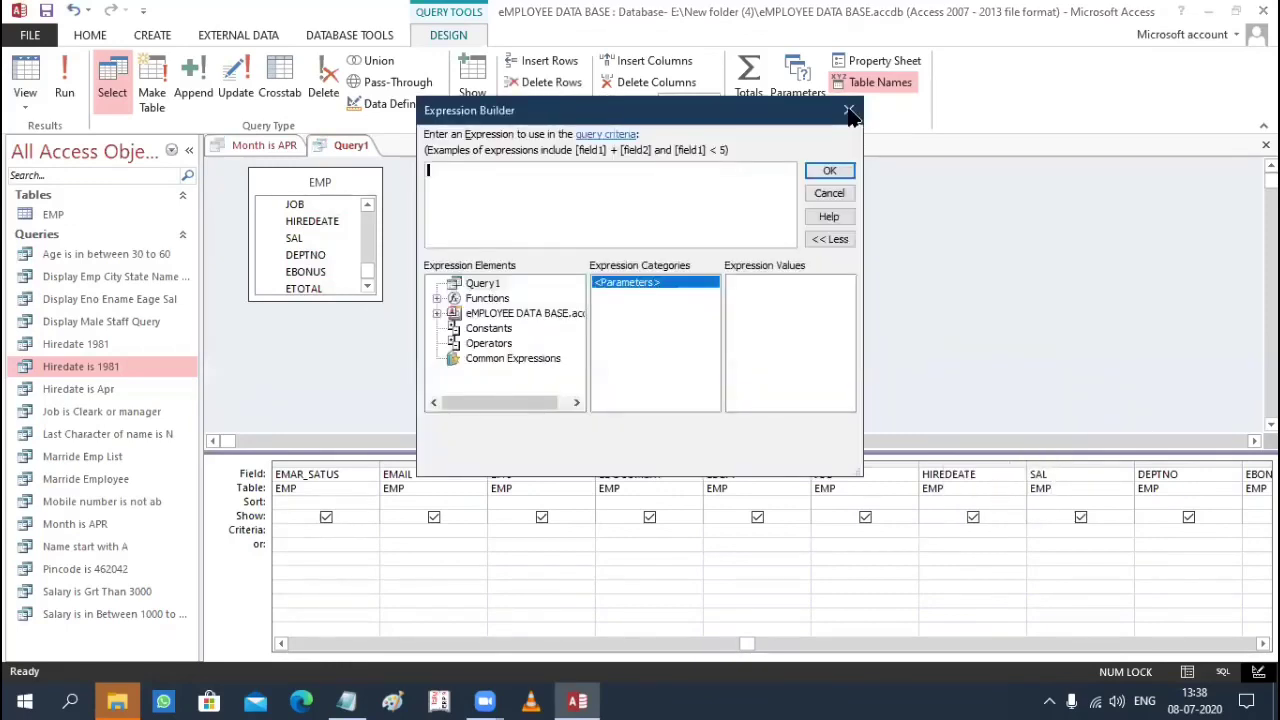
pyautogui.click(858, 100)
# Step: Open the HIREDEATE criteria in the Zoom window and enter ">=1/4/1981 and <=", consulting the Notepad notes for the start date
pyautogui.rightClick(938, 537)
pyautogui.click(988, 491)
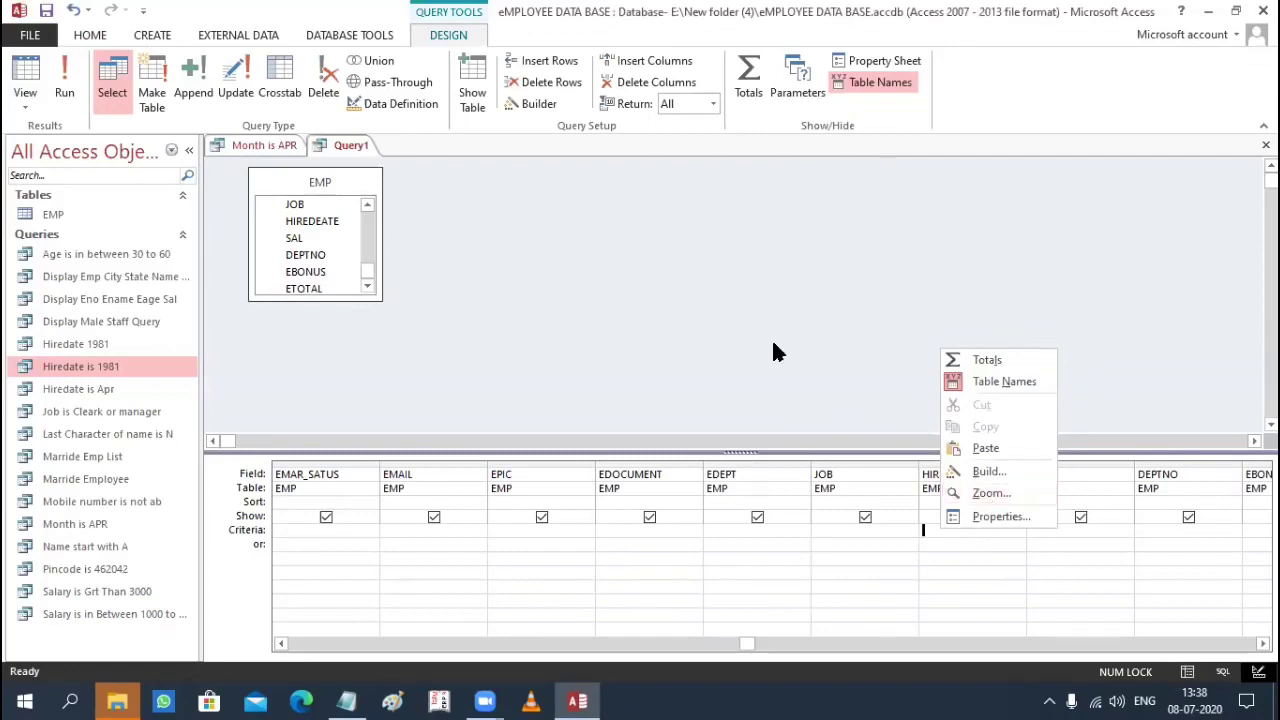
pyautogui.write('>=')
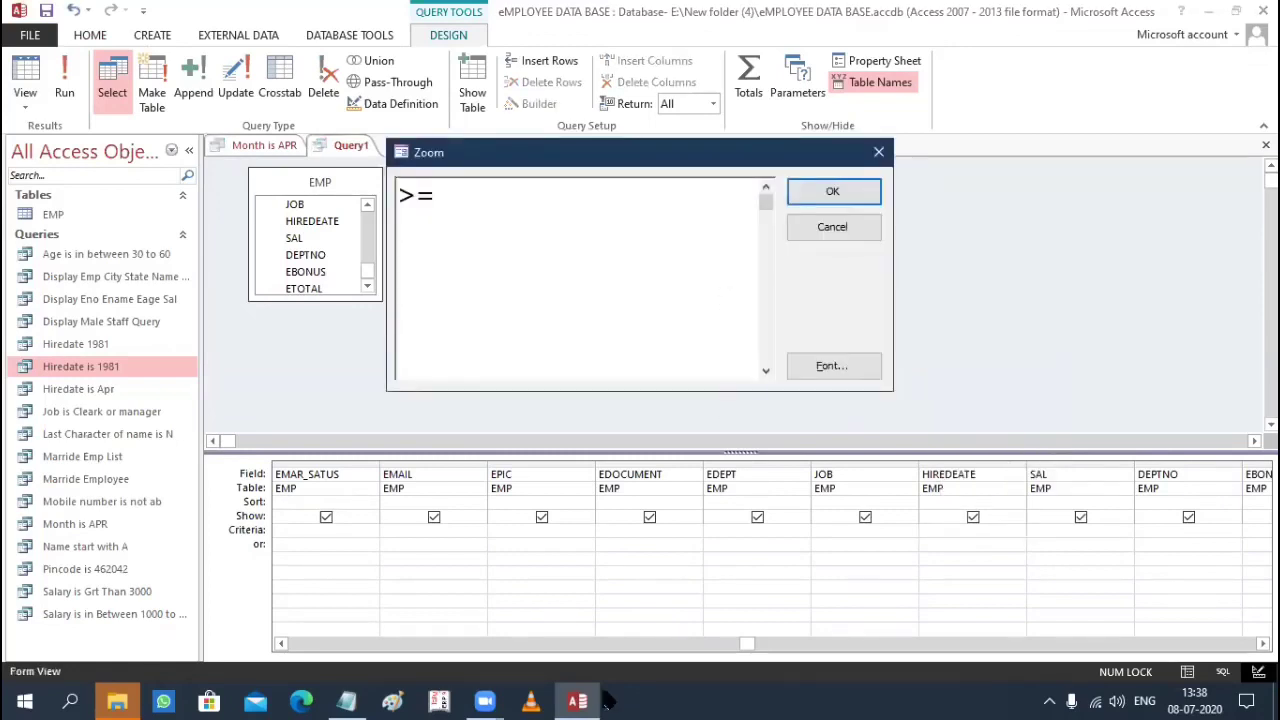
pyautogui.click(346, 700)
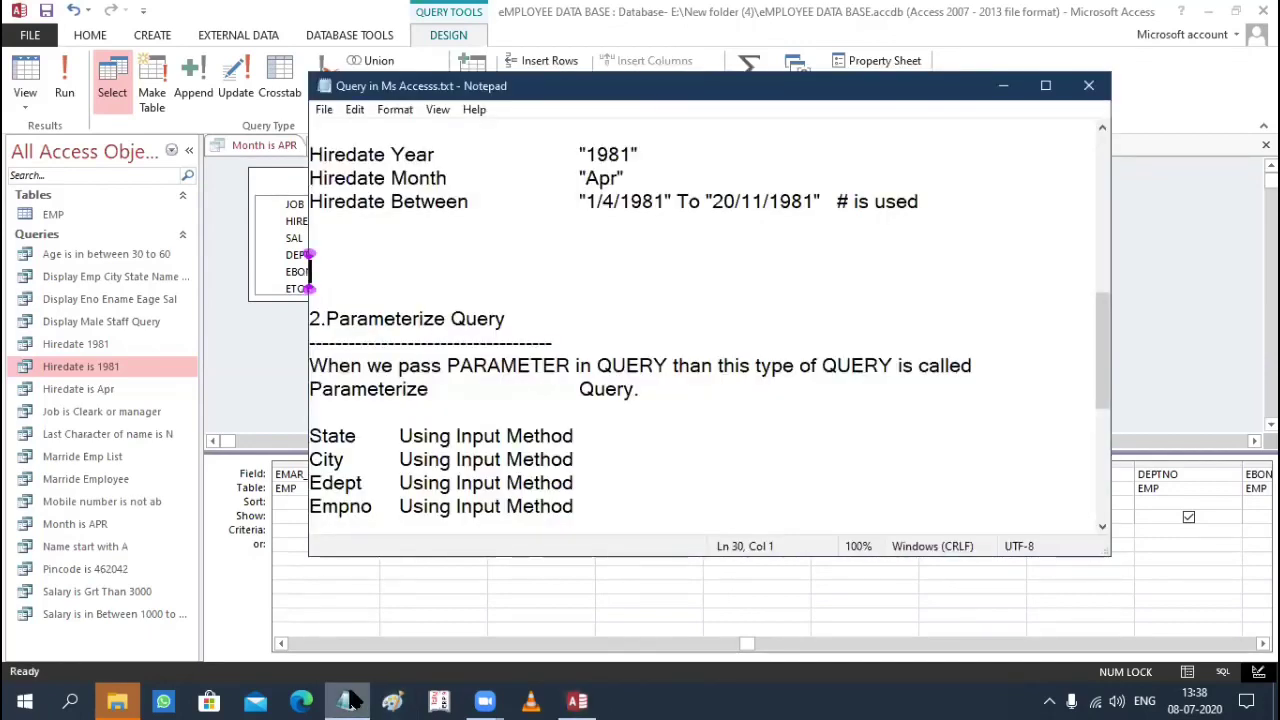
pyautogui.click(668, 420)
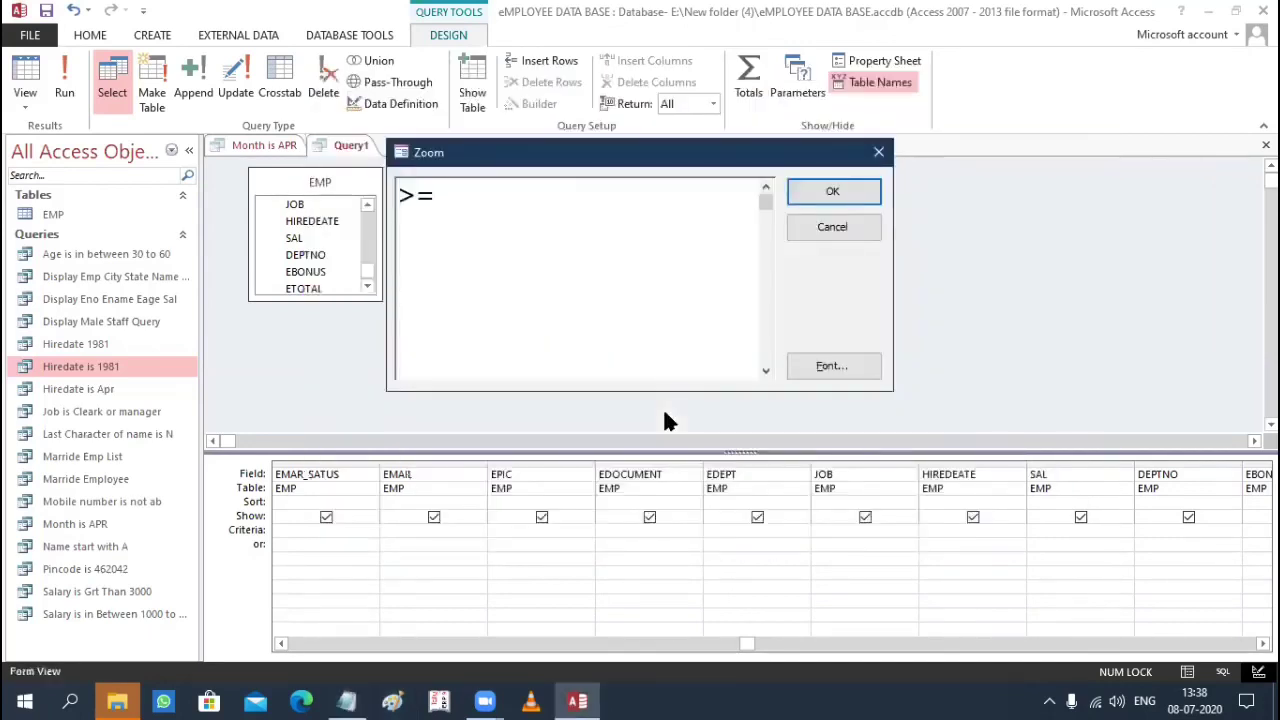
pyautogui.write('1/4/1')
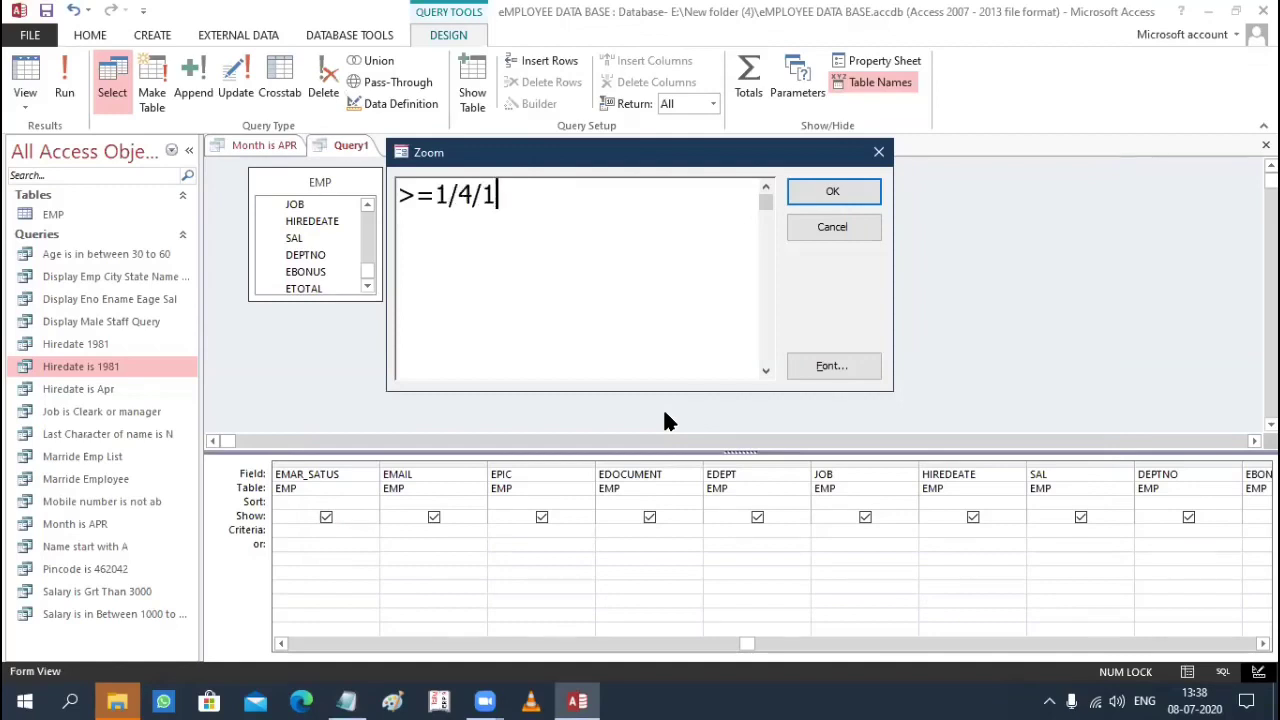
pyautogui.write('981 a')
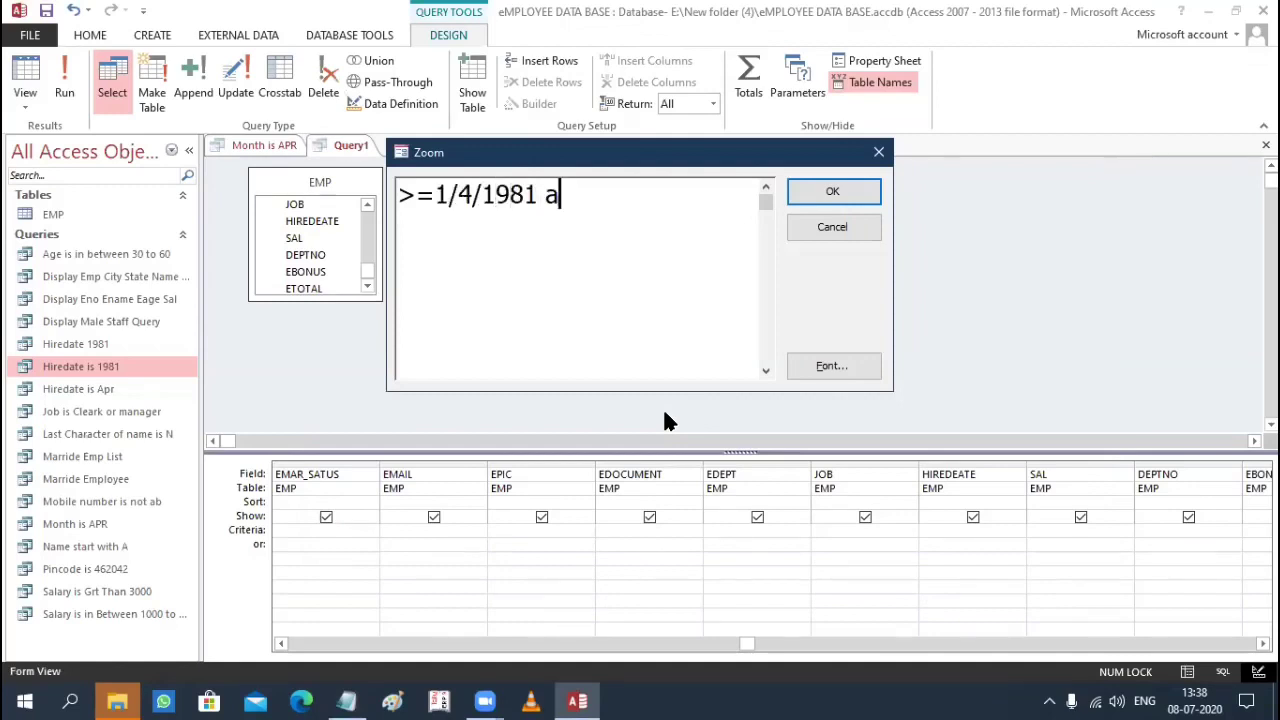
pyautogui.write('nd <=')
# Step: Check the end date in the Notepad notes, complete the criterion with 20/11/1981 and highlight "=1/4/1981"
pyautogui.click(347, 701)
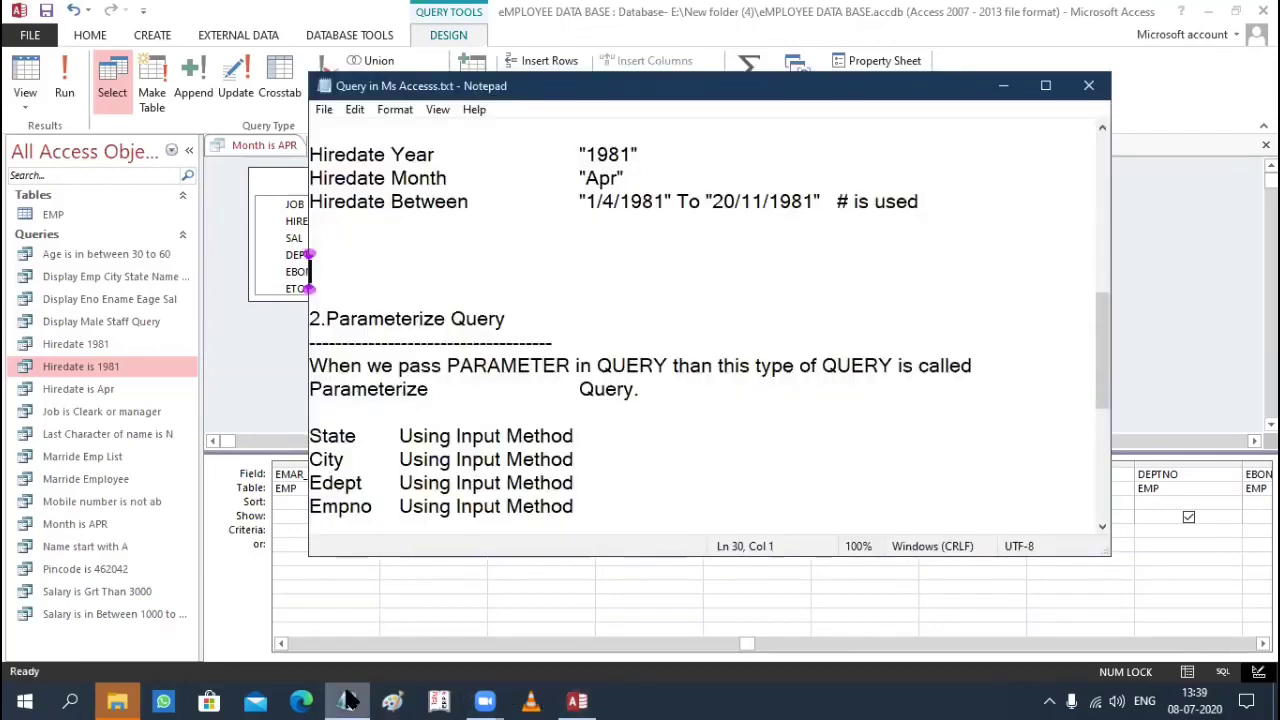
pyautogui.click(347, 701)
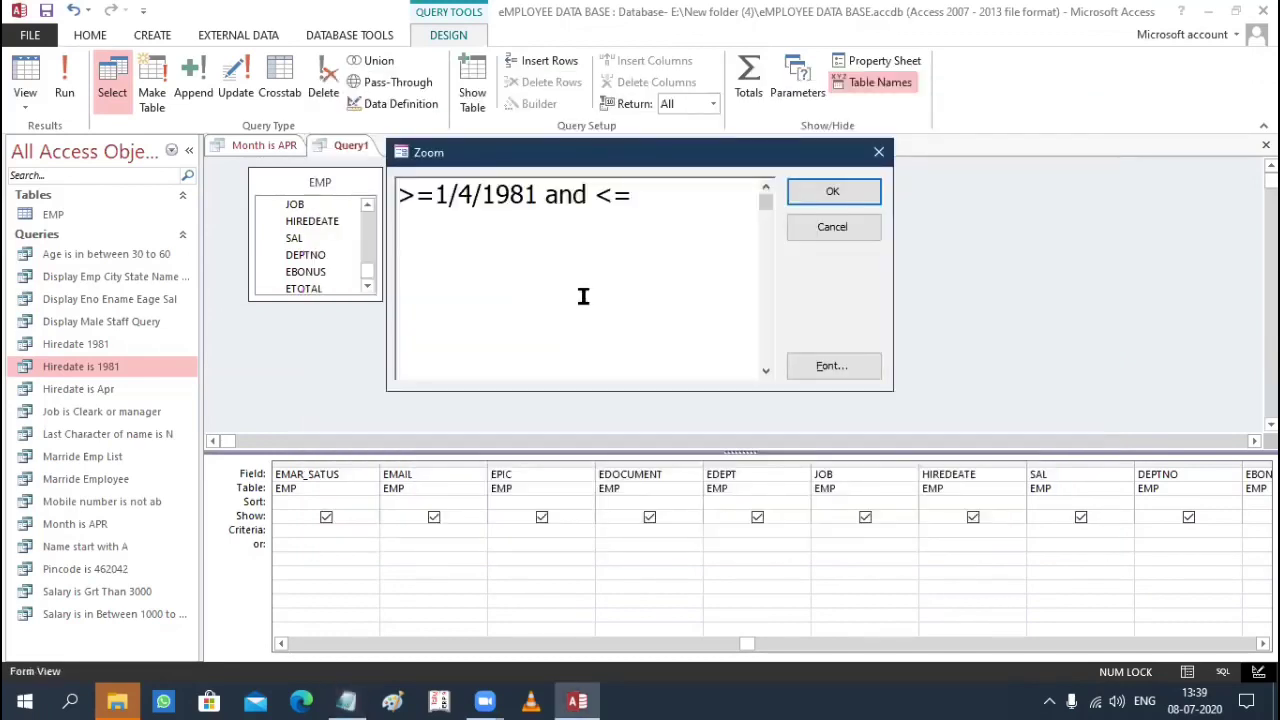
pyautogui.write('20/11/')
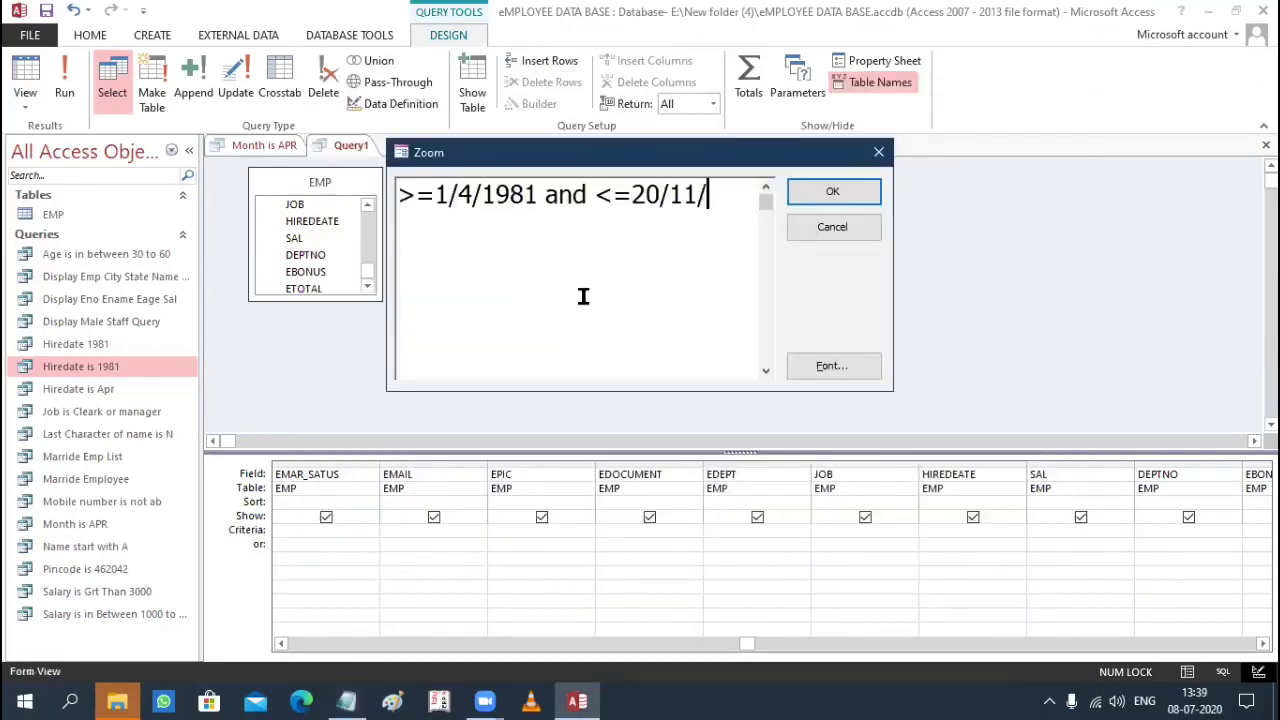
pyautogui.write('1981')
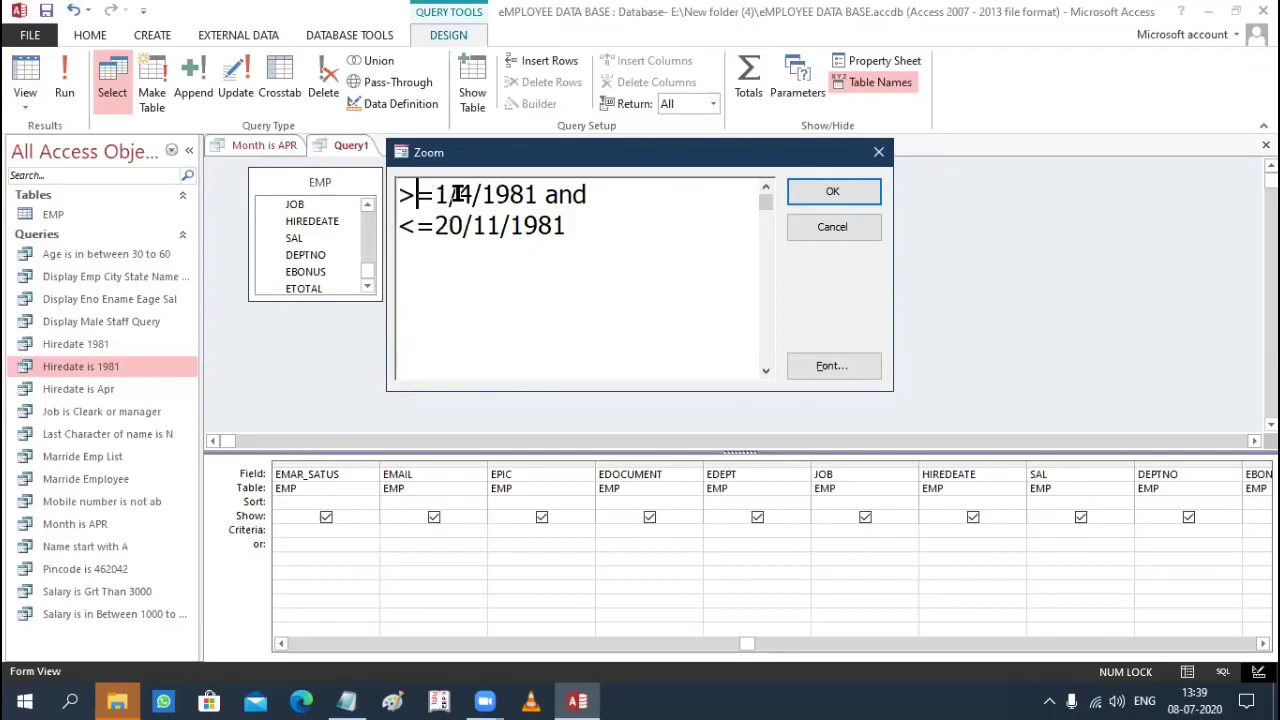
pyautogui.moveTo(417, 193); pyautogui.dragTo(535, 192)
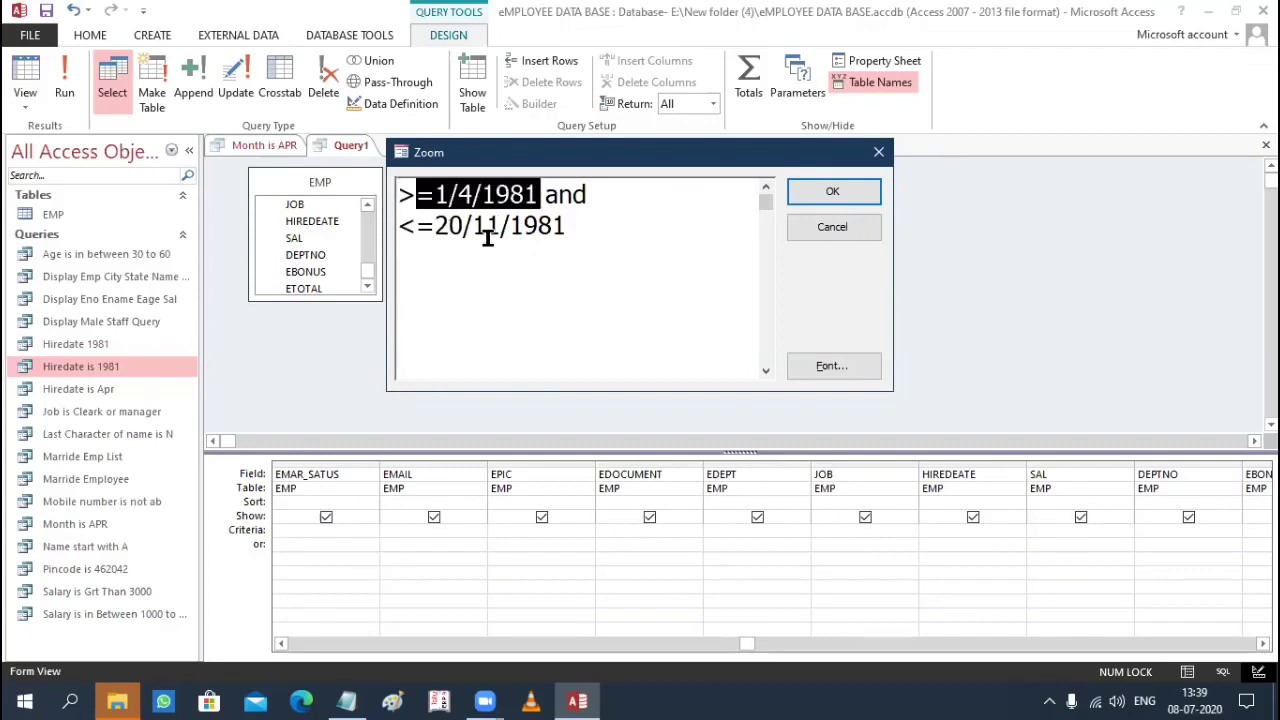
# Step: Highlight the end date in the zoomed HIREDEATE criterion and apply ">=1/4/1981 and <=20/11/1981" to the query
pyautogui.moveTo(435, 226); pyautogui.dragTo(508, 225)
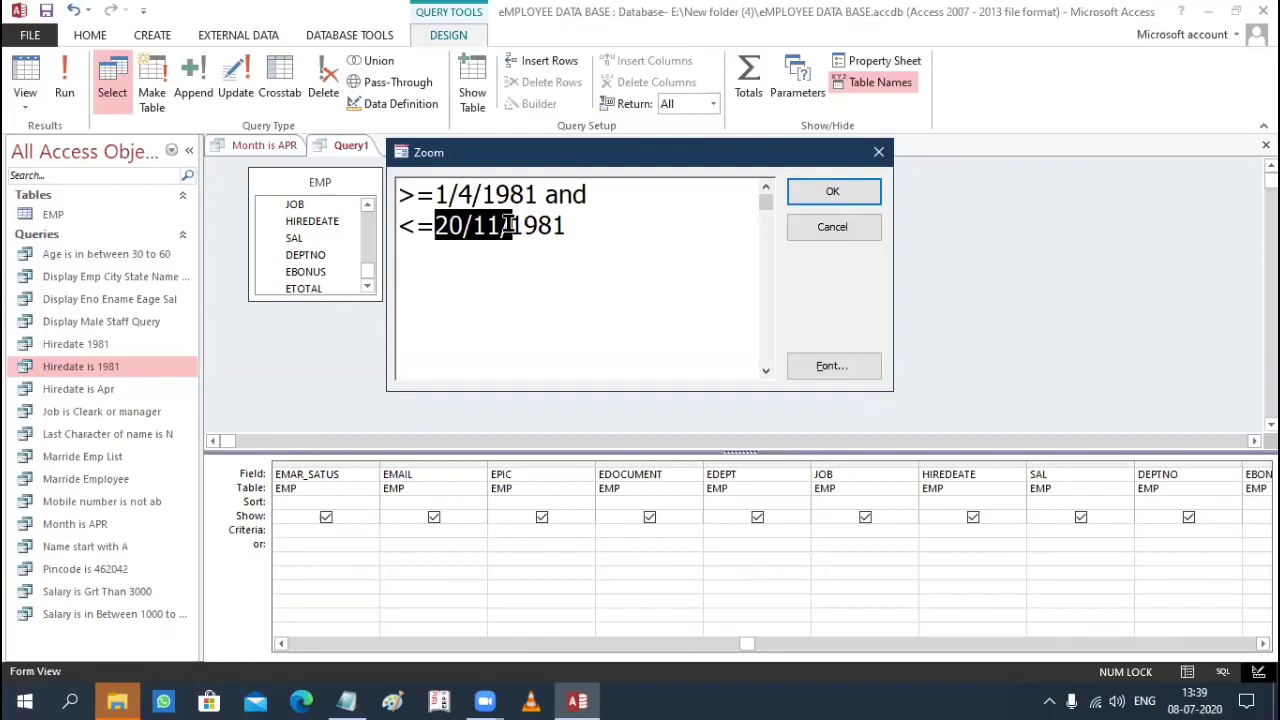
pyautogui.click(585, 224)
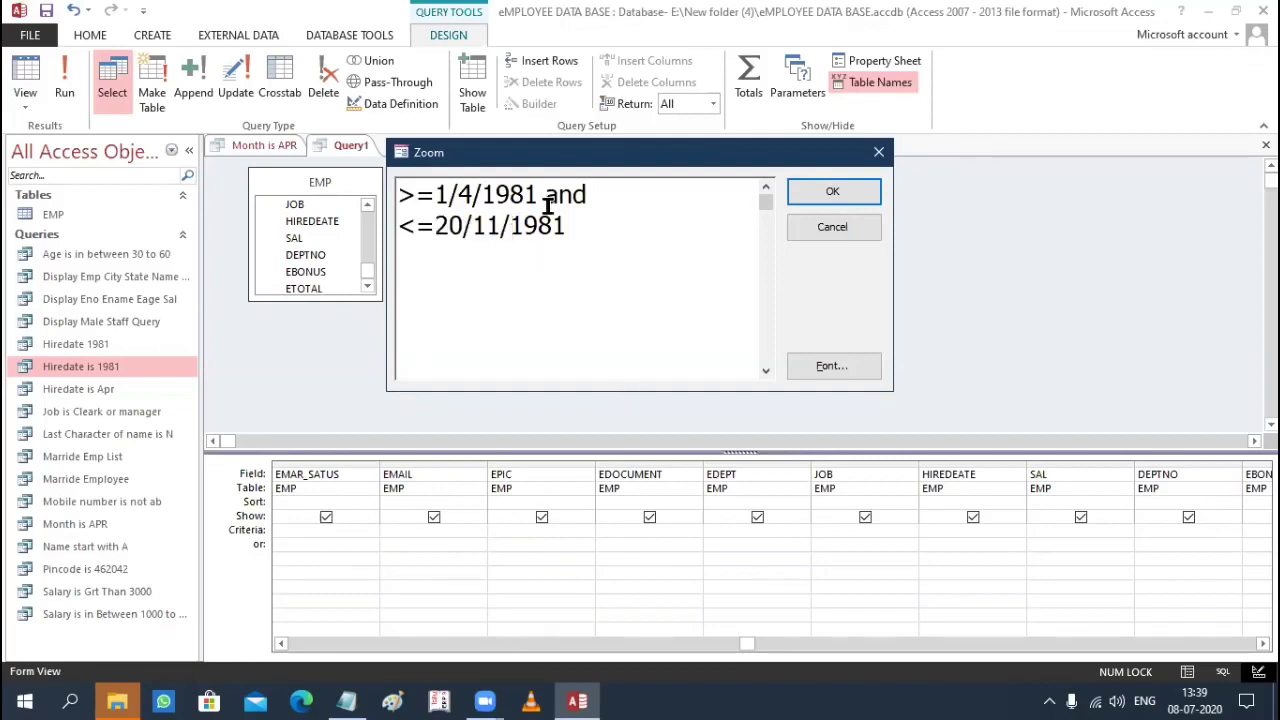
pyautogui.moveTo(585, 222); pyautogui.dragTo(540, 226)
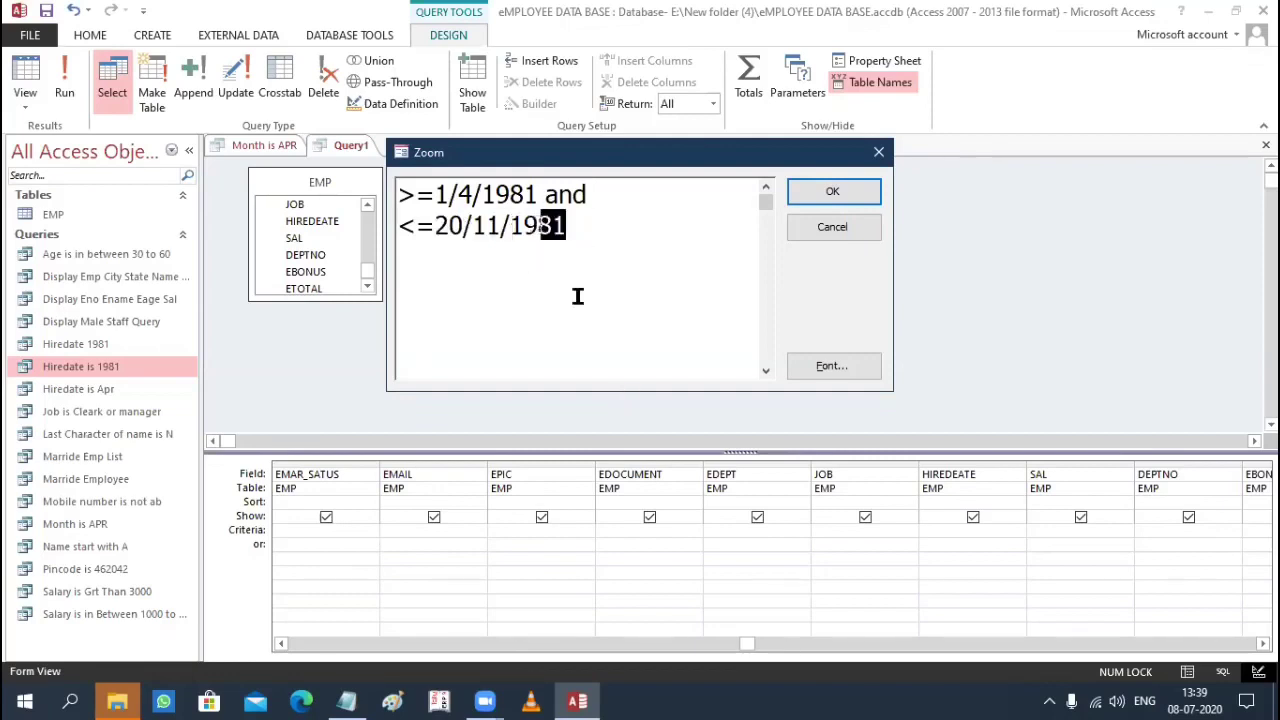
pyautogui.click(592, 300)
pyautogui.click(832, 192)
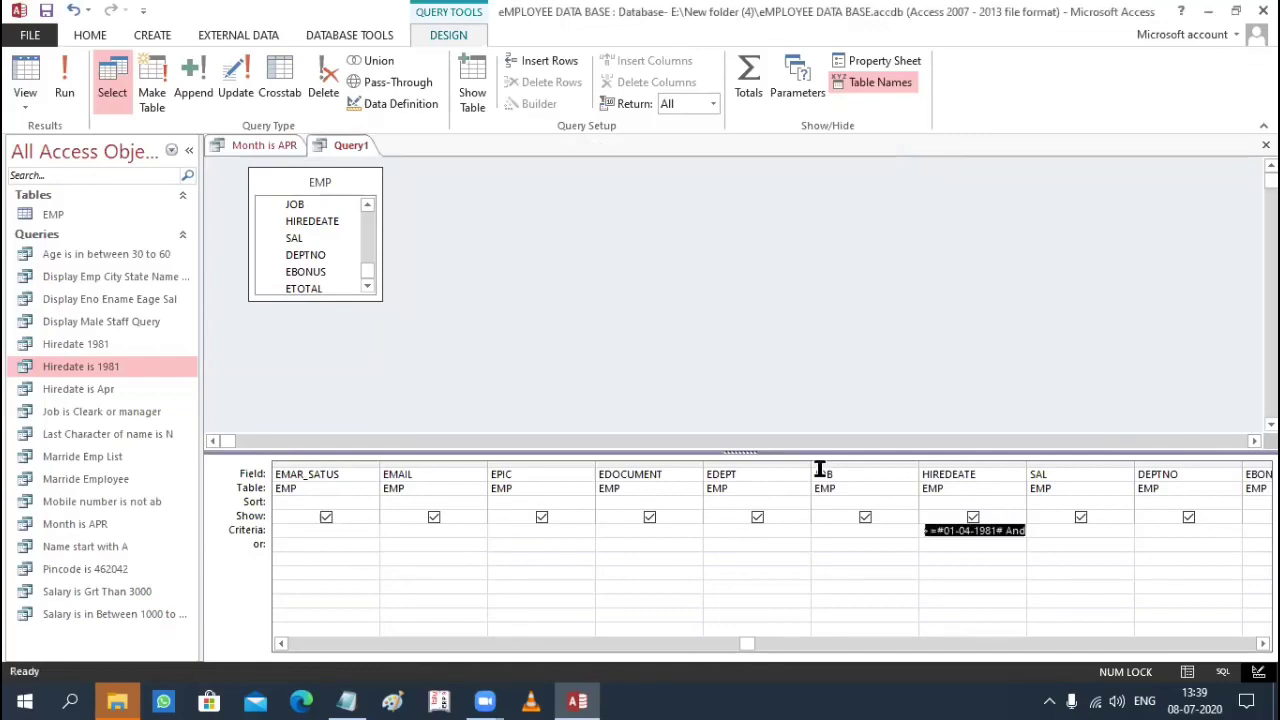
# Step: Reopen the HIREDEATE criterion in the Zoom window, examine the # signs enclosing the start date, and close the window
pyautogui.click(945, 531)
pyautogui.rightClick(941, 530)
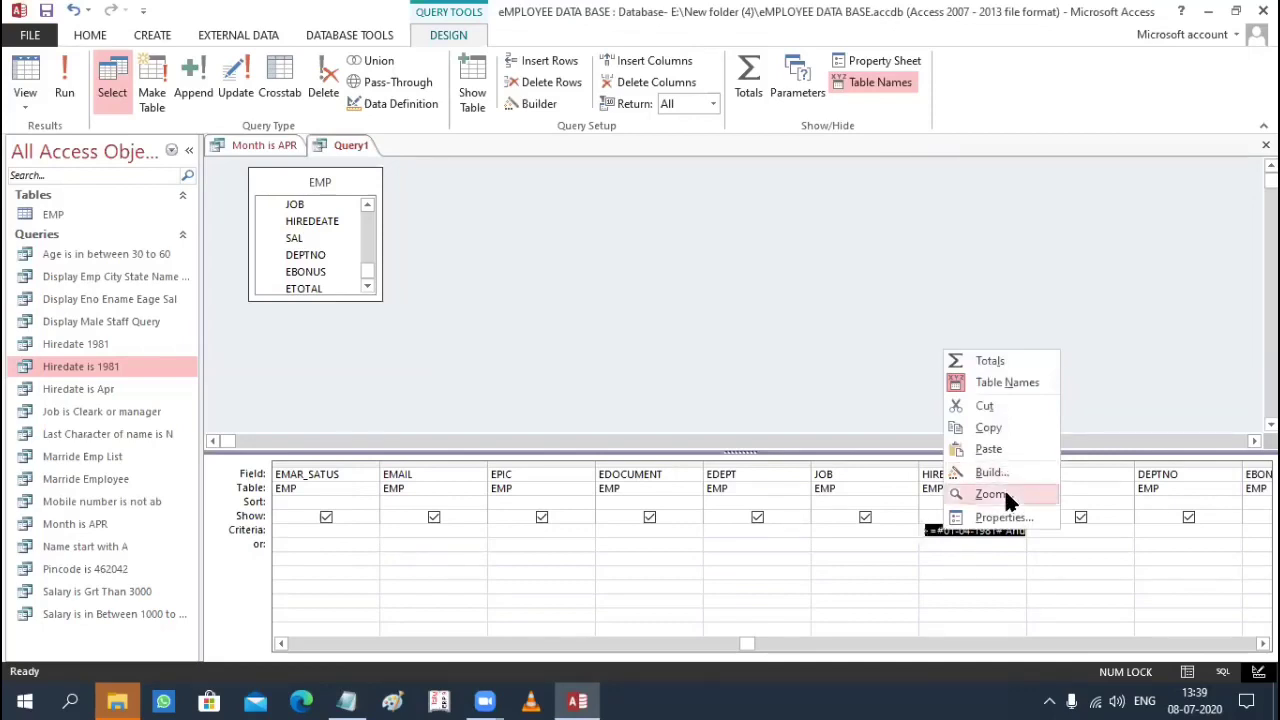
pyautogui.click(992, 494)
pyautogui.click(497, 233)
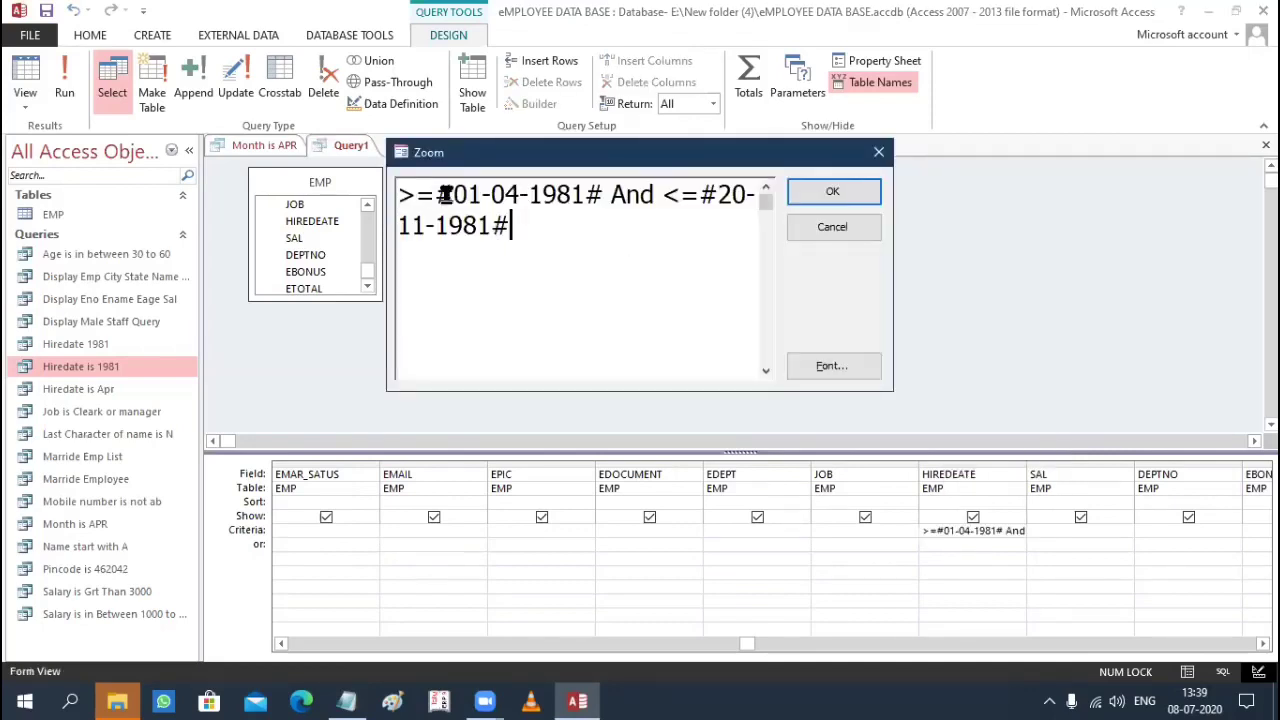
pyautogui.moveTo(442, 194); pyautogui.dragTo(458, 194)
pyautogui.moveTo(604, 194); pyautogui.dragTo(590, 194)
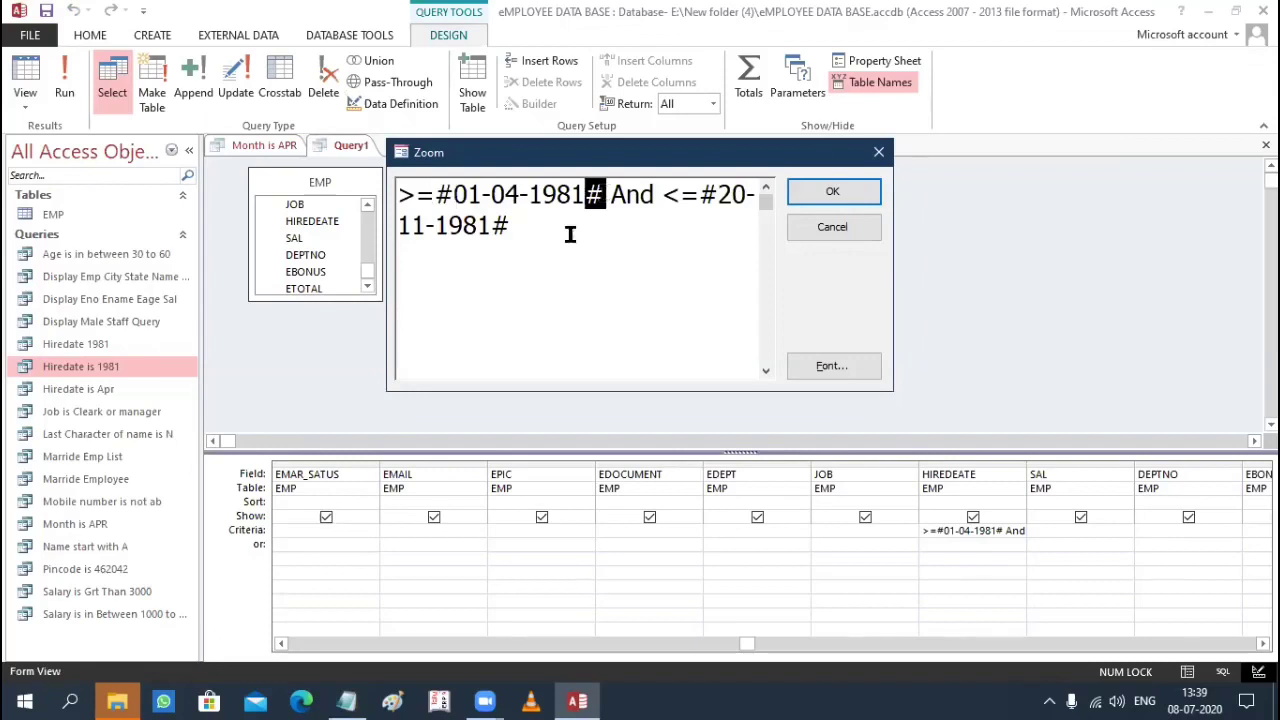
pyautogui.click(450, 194)
pyautogui.moveTo(448, 194); pyautogui.dragTo(436, 194)
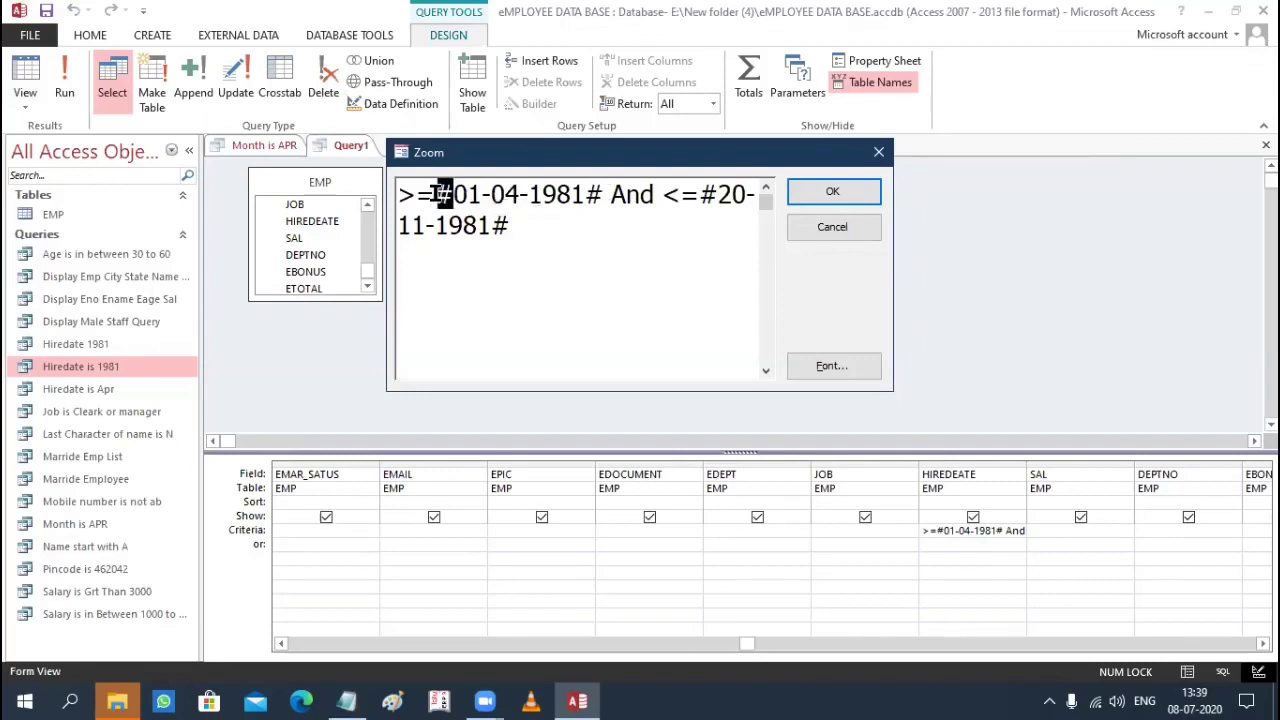
pyautogui.moveTo(582, 194); pyautogui.dragTo(600, 194)
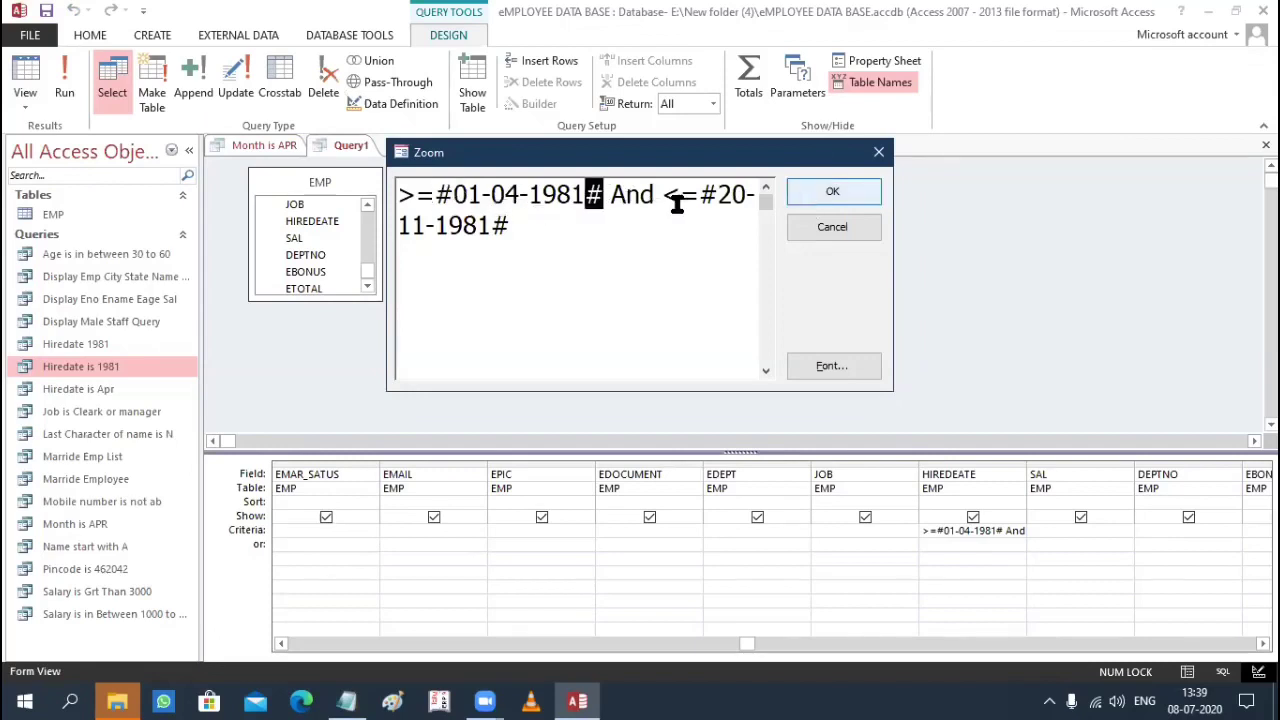
pyautogui.click(835, 192)
# Step: Save the new query under the name "Date Between"
pyautogui.hotkey('ctrl', 's')
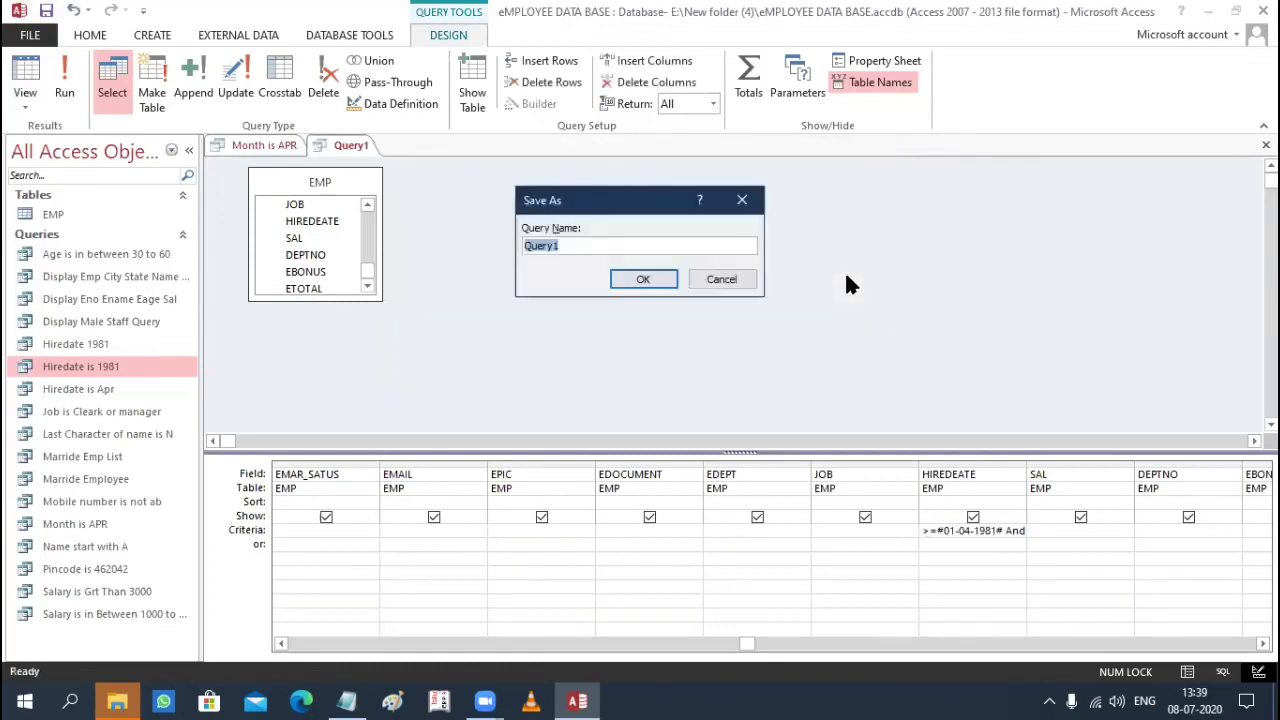
pyautogui.press('BackSpace')
pyautogui.write('Date Be')
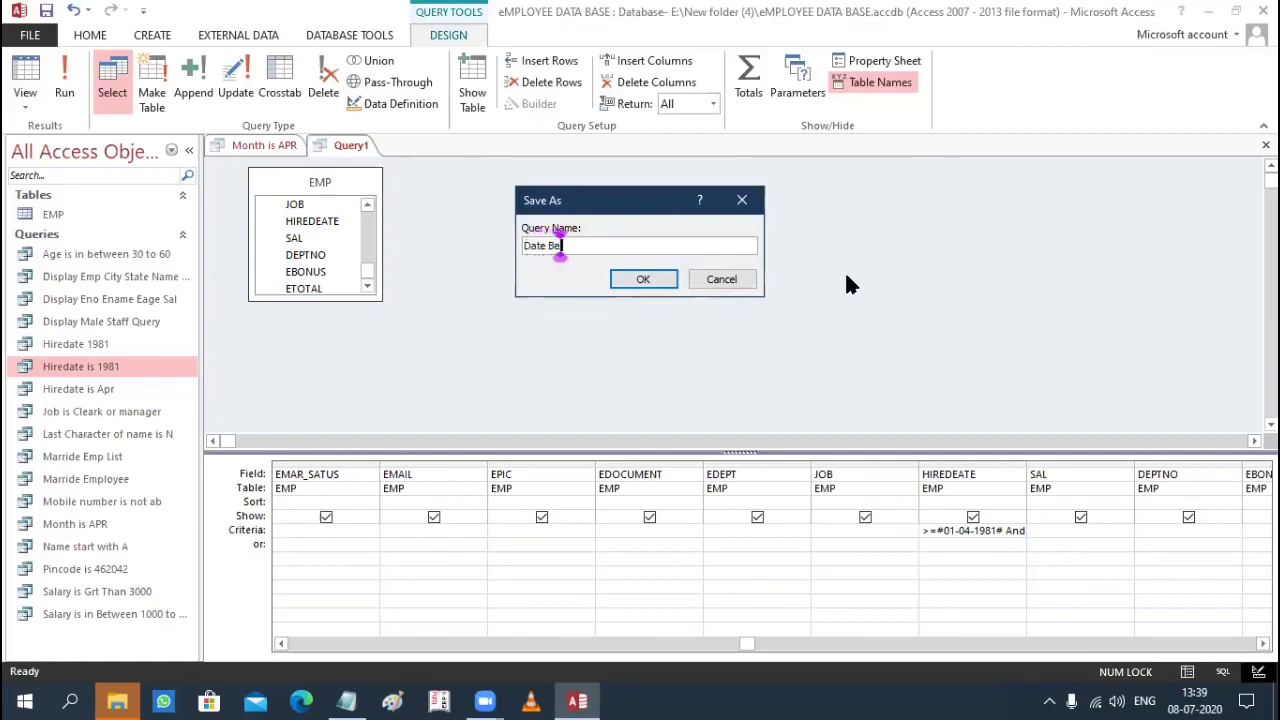
pyautogui.write('tween')
pyautogui.press('Return')
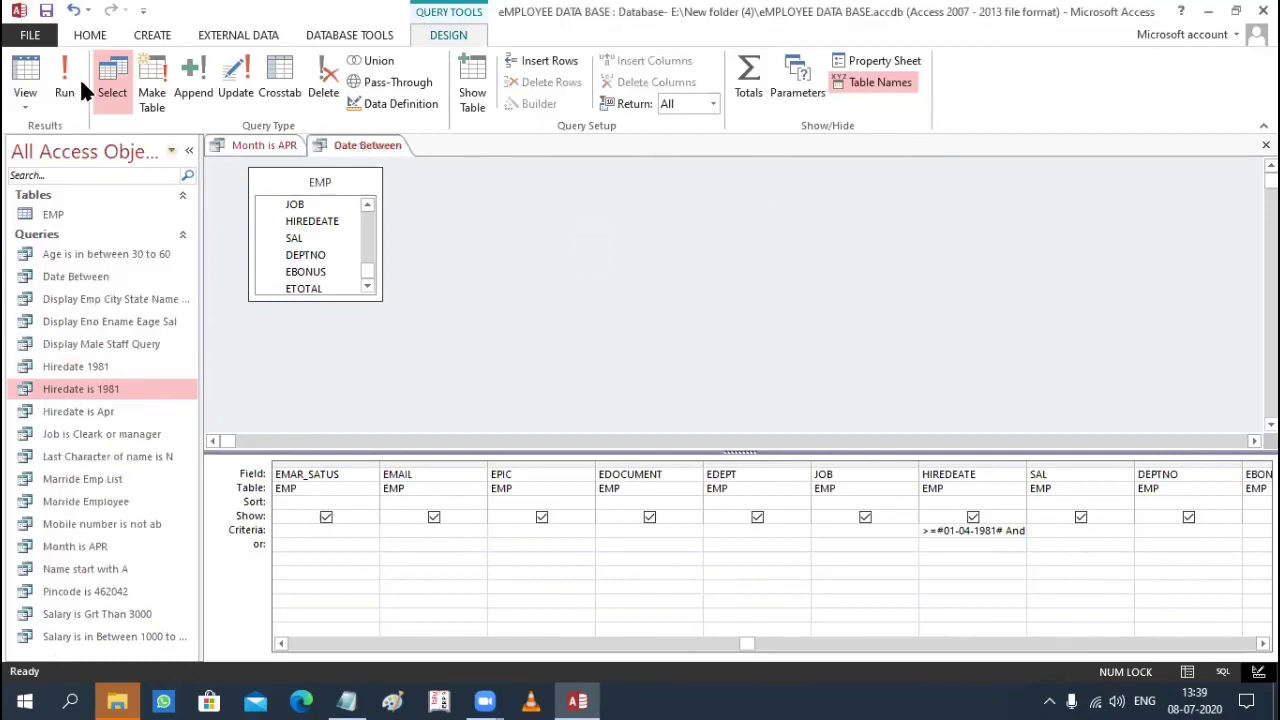
# Step: Run the Date Between query and check its HIREDEATE values against the date range in the Notepad notes
pyautogui.click(66, 88)
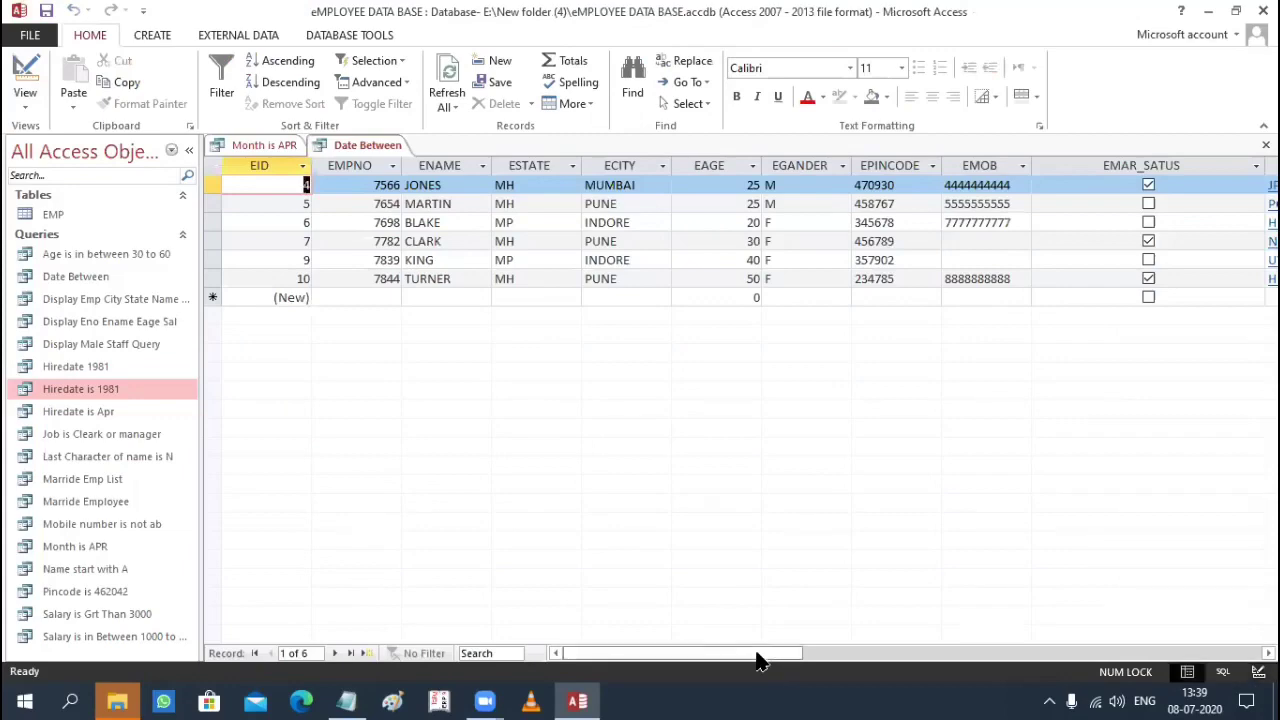
pyautogui.moveTo(757, 660); pyautogui.dragTo(975, 650)
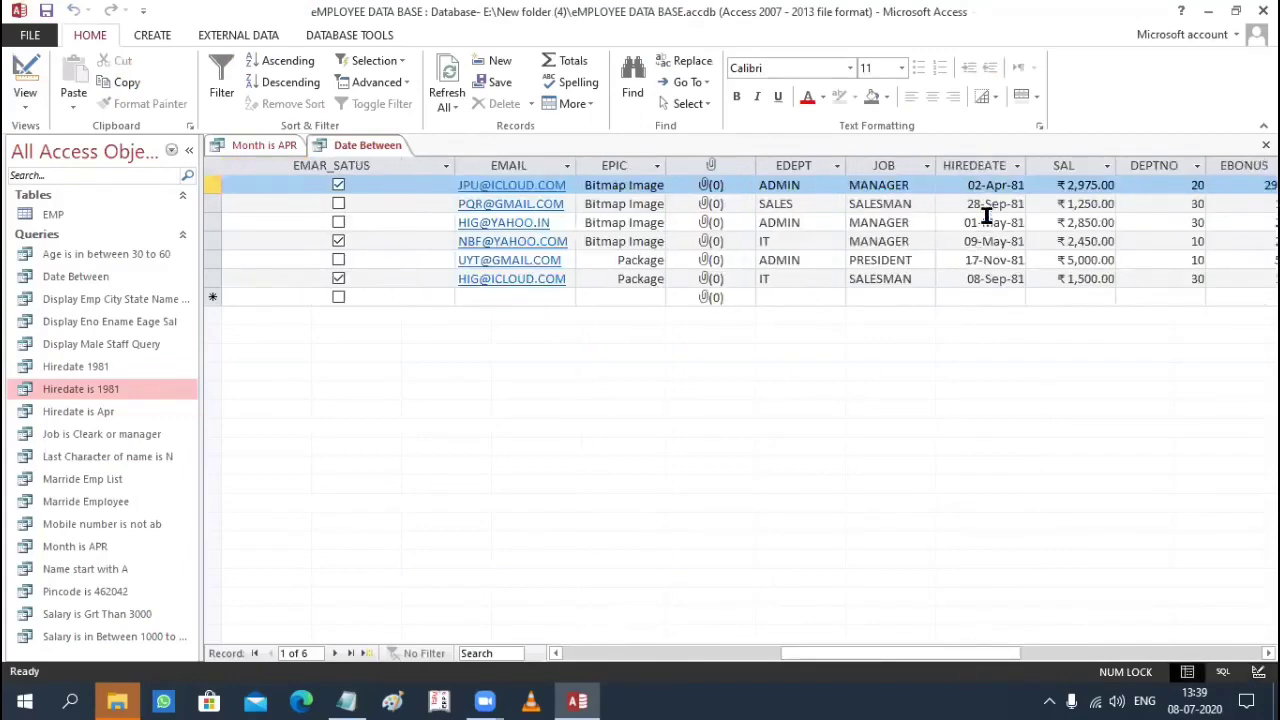
pyautogui.click(348, 700)
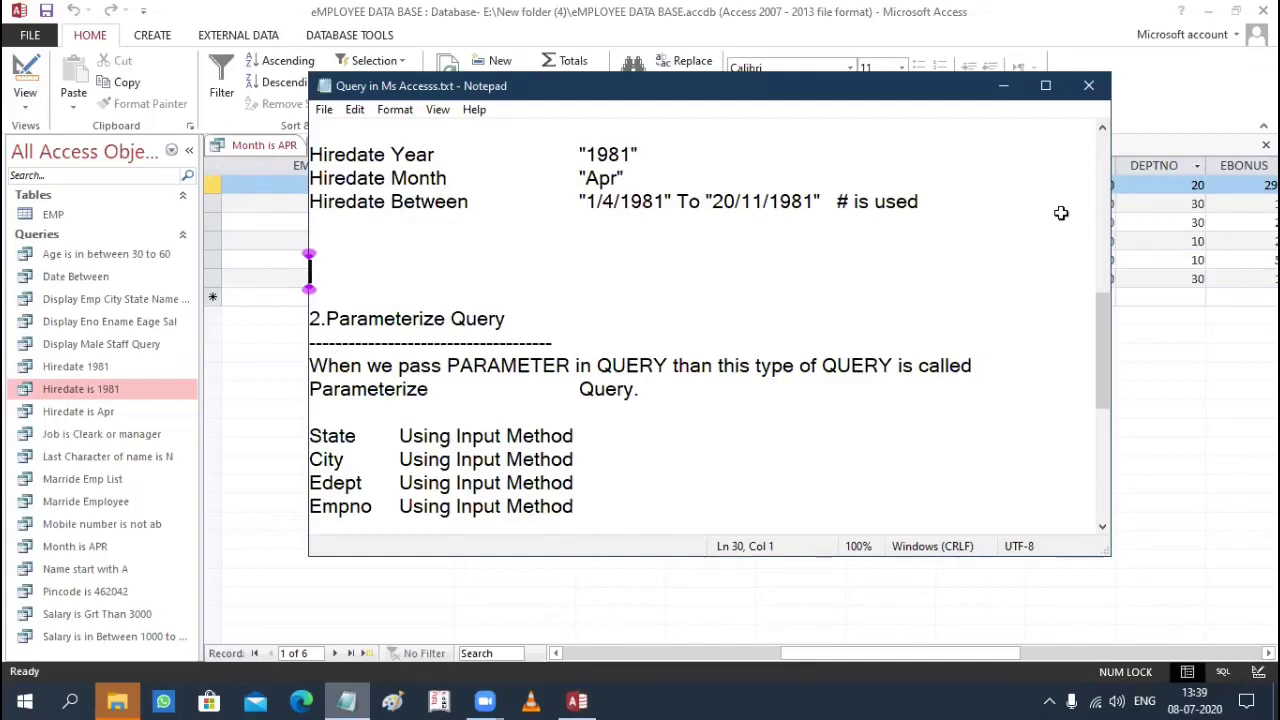
pyautogui.click(1003, 85)
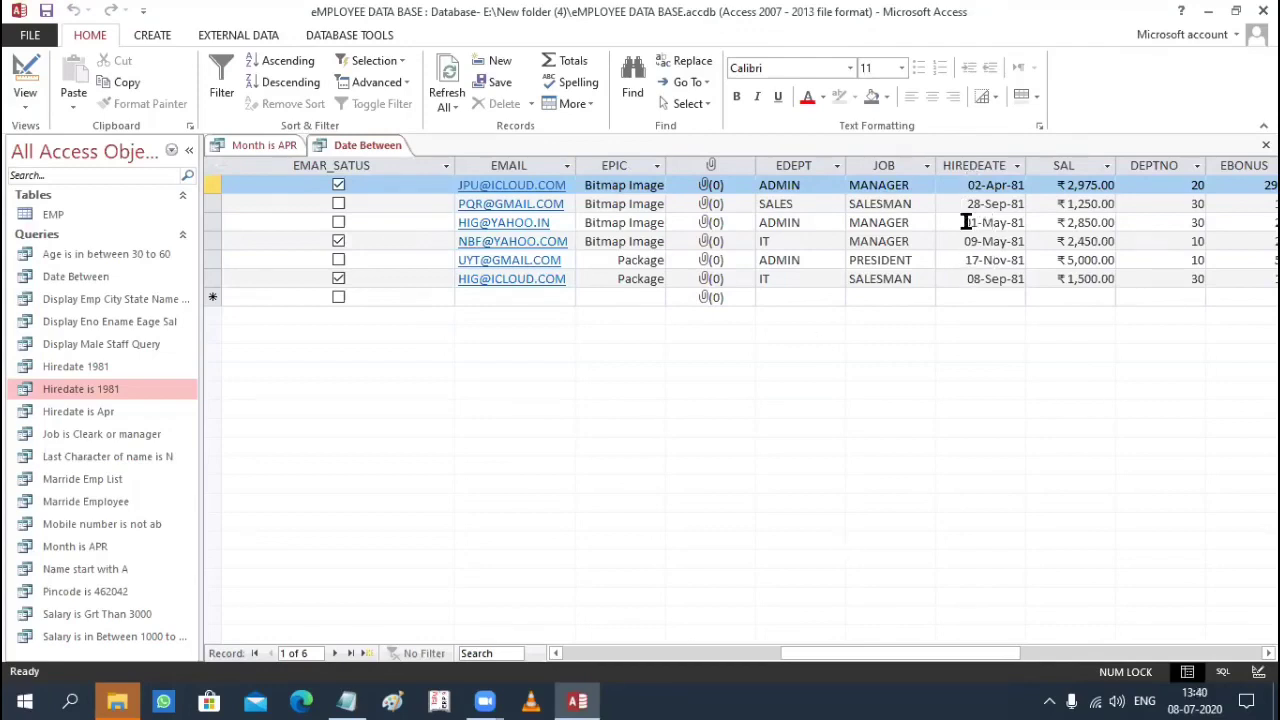
pyautogui.moveTo(962, 186); pyautogui.dragTo(1026, 188)
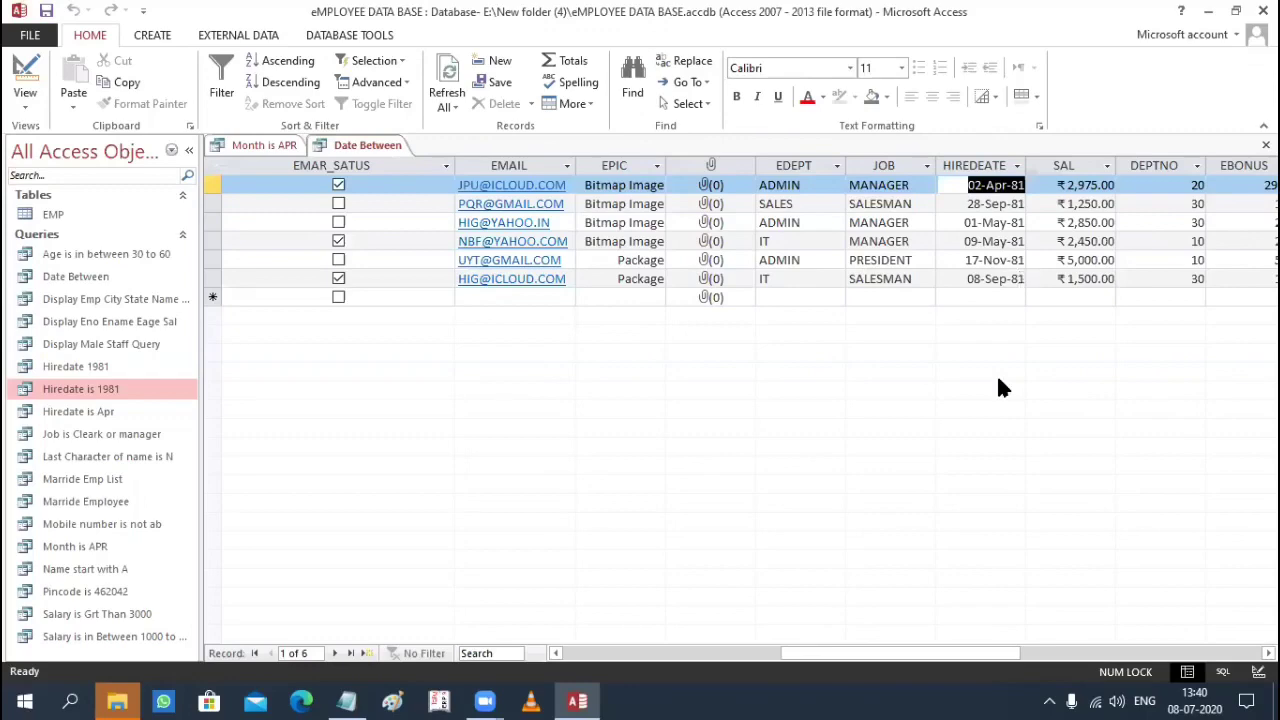
# Step: Review the Select Query section of the Notepad notes, highlighting its heading, and return to Access
pyautogui.click(346, 701)
pyautogui.click(443, 220)
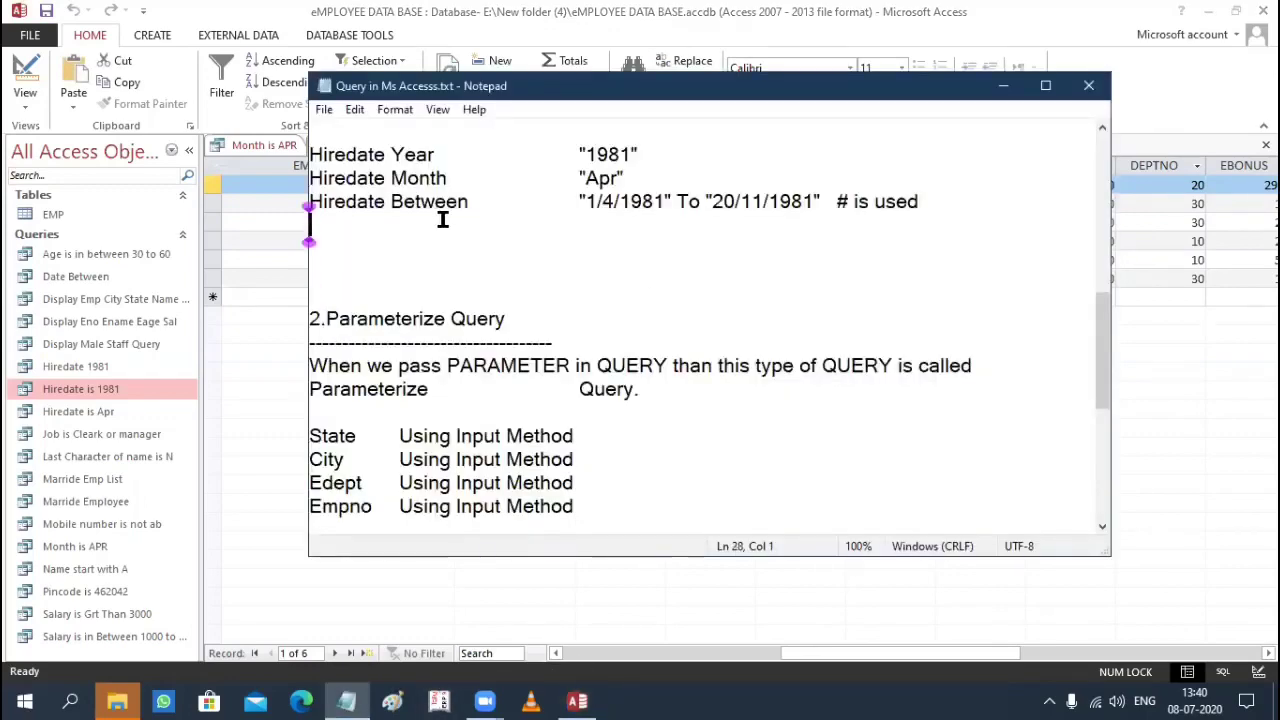
pyautogui.scroll(6, 443, 219)
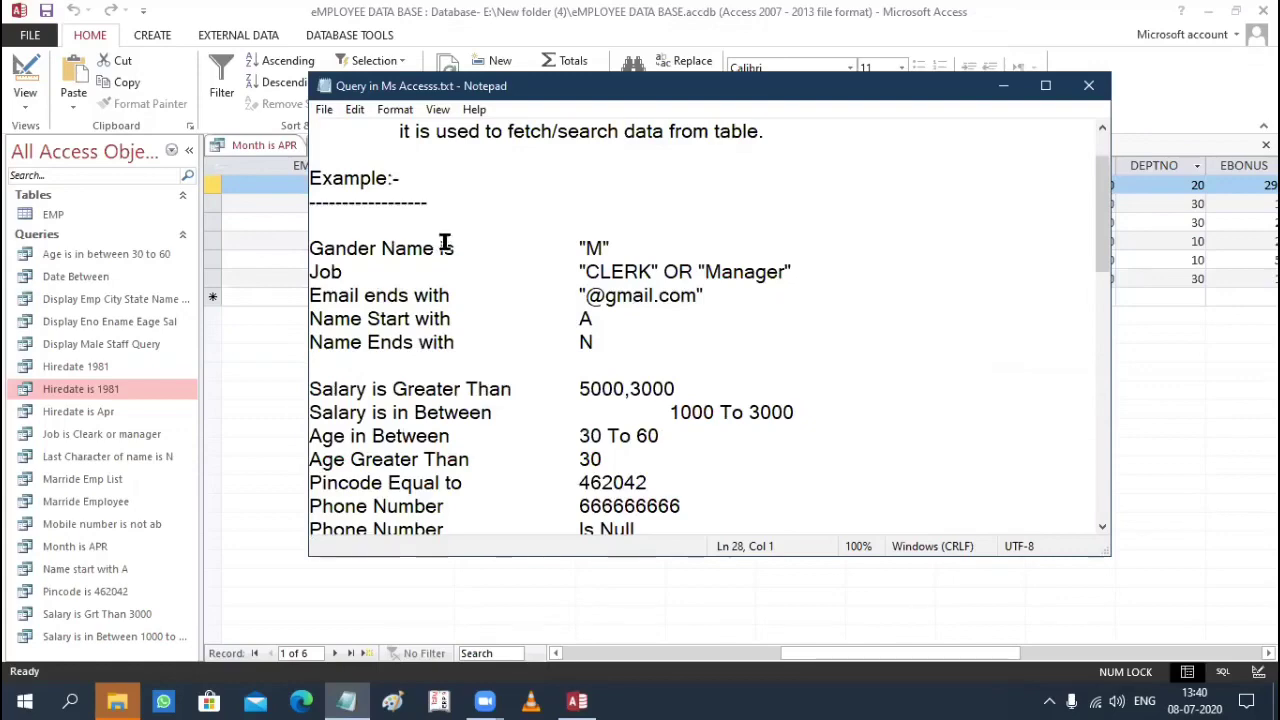
pyautogui.scroll(-2, 443, 243)
pyautogui.scroll(3, 371, 214)
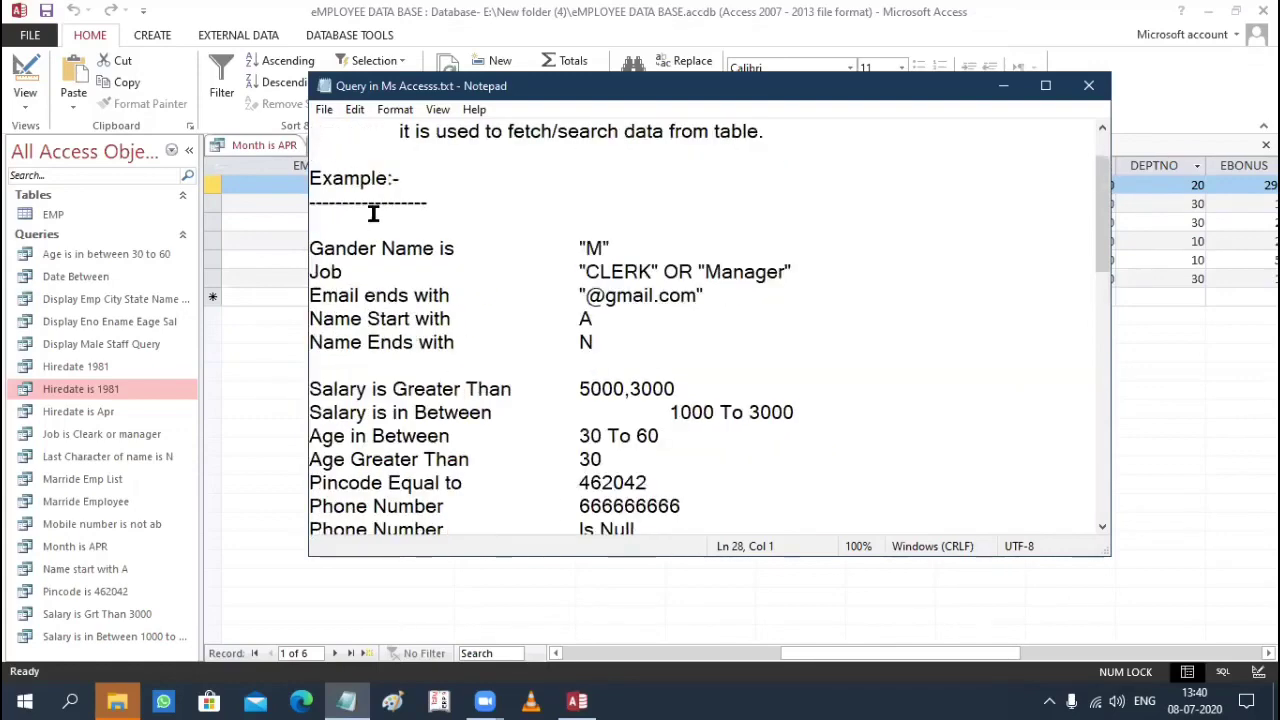
pyautogui.click(321, 155)
pyautogui.keyDown('shift'); pyautogui.click(428, 155); pyautogui.keyUp('shift')
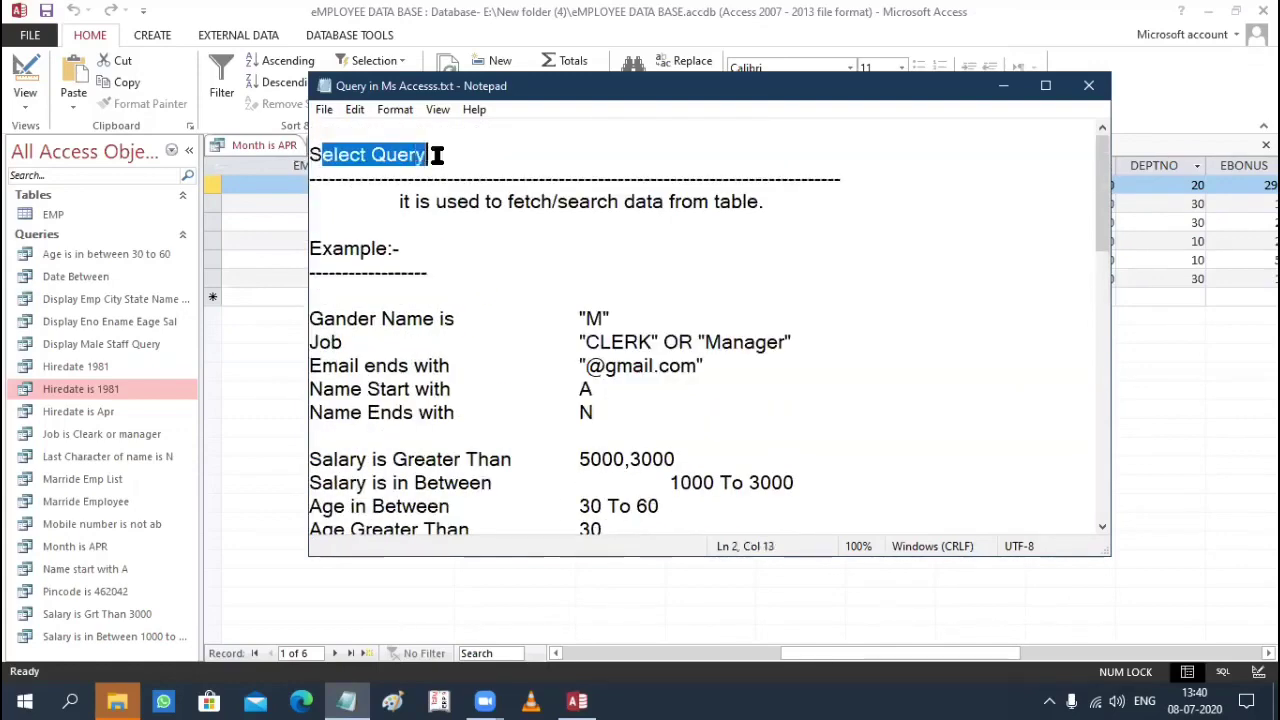
pyautogui.click(451, 251)
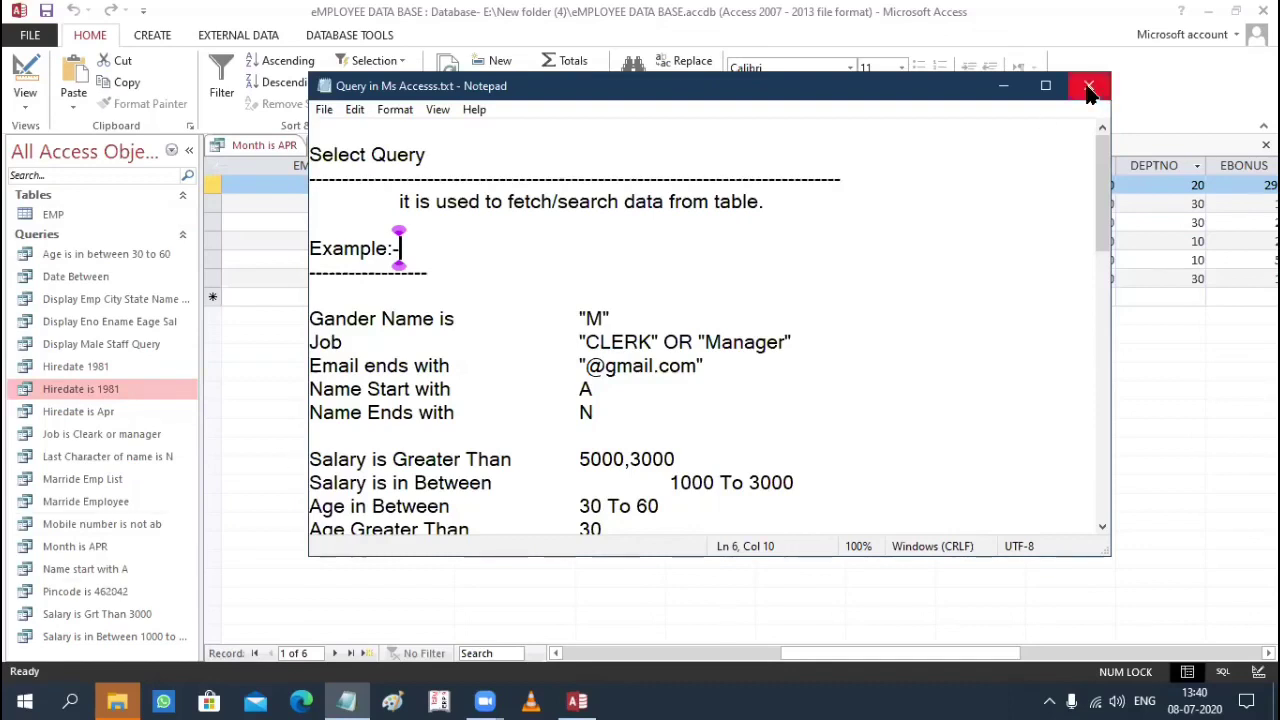
pyautogui.click(229, 350)
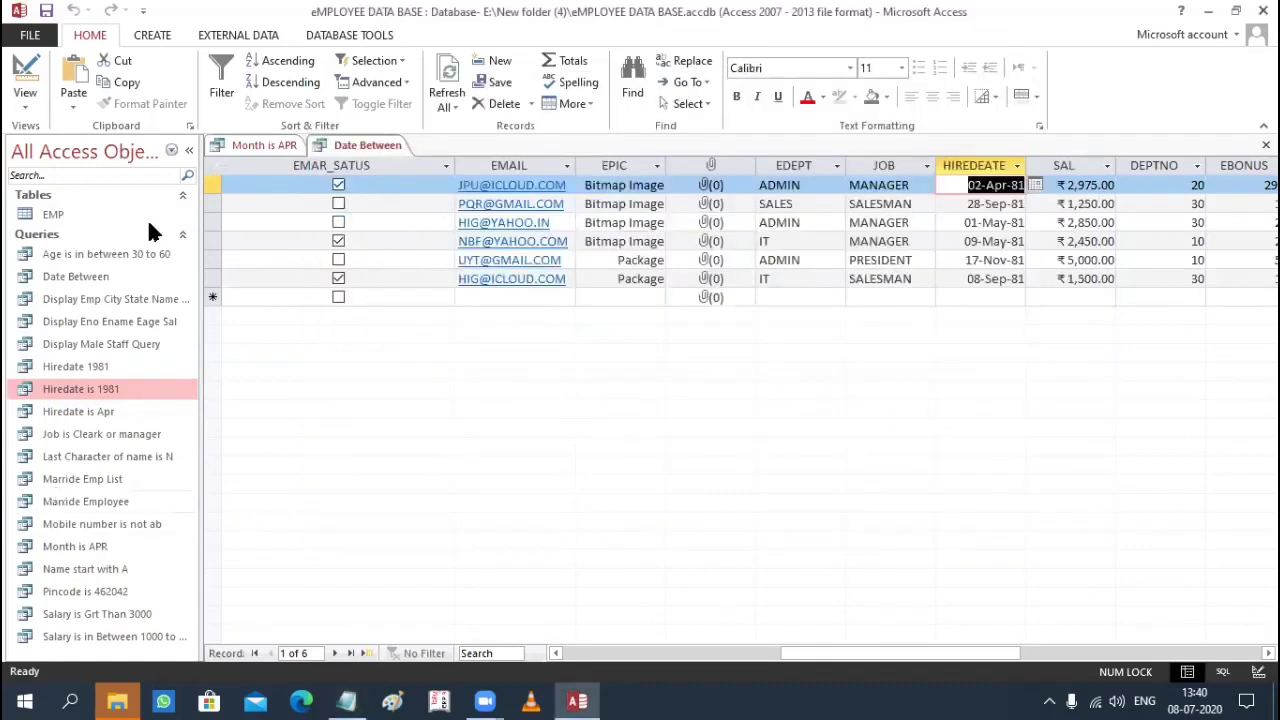
# Step: Open the "Age is in between 30 to 60" query to view its records, and close all open queries
pyautogui.click(122, 298)
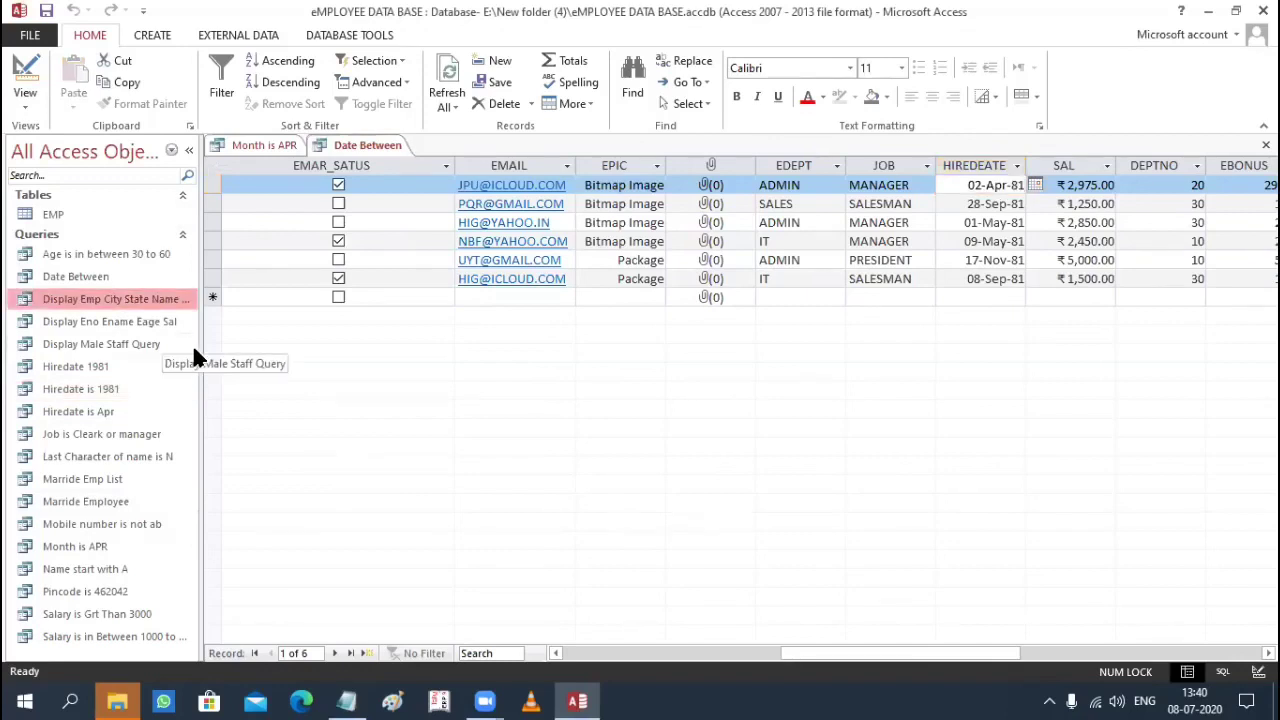
pyautogui.click(112, 256)
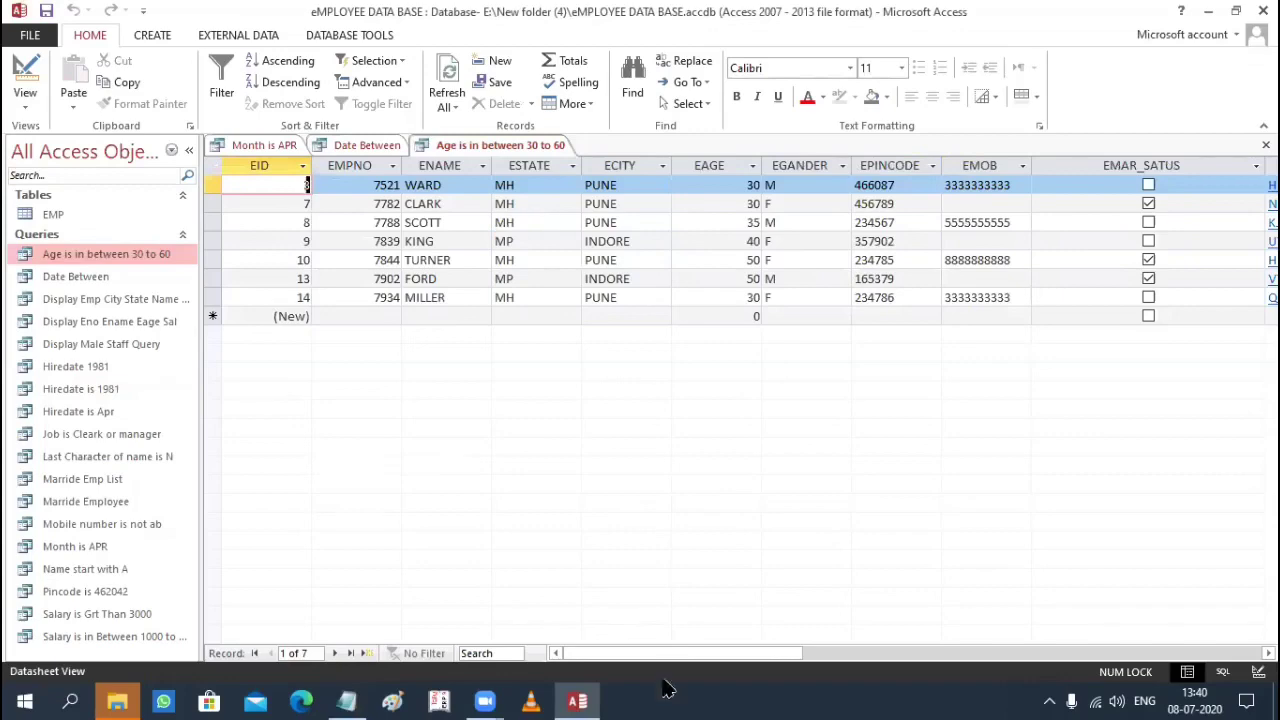
pyautogui.click(802, 648)
pyautogui.moveTo(802, 645); pyautogui.dragTo(470, 250)
pyautogui.rightClick(469, 142)
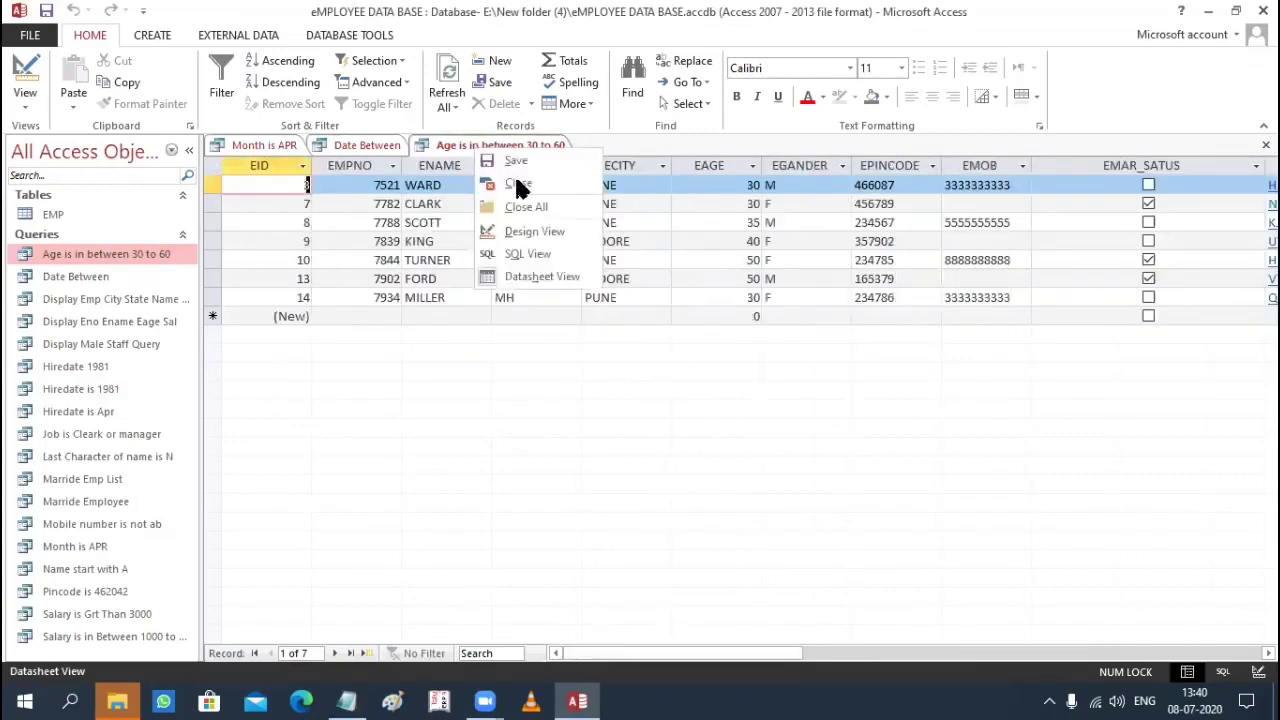
pyautogui.click(500, 206)
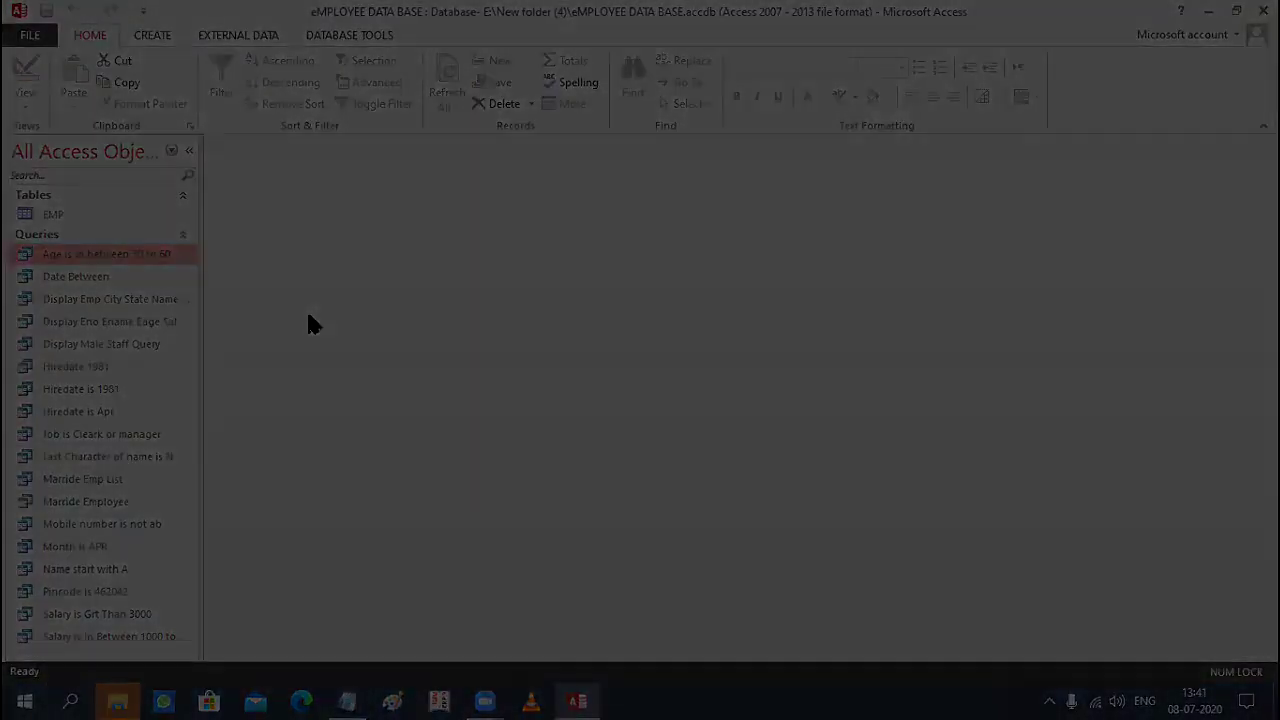